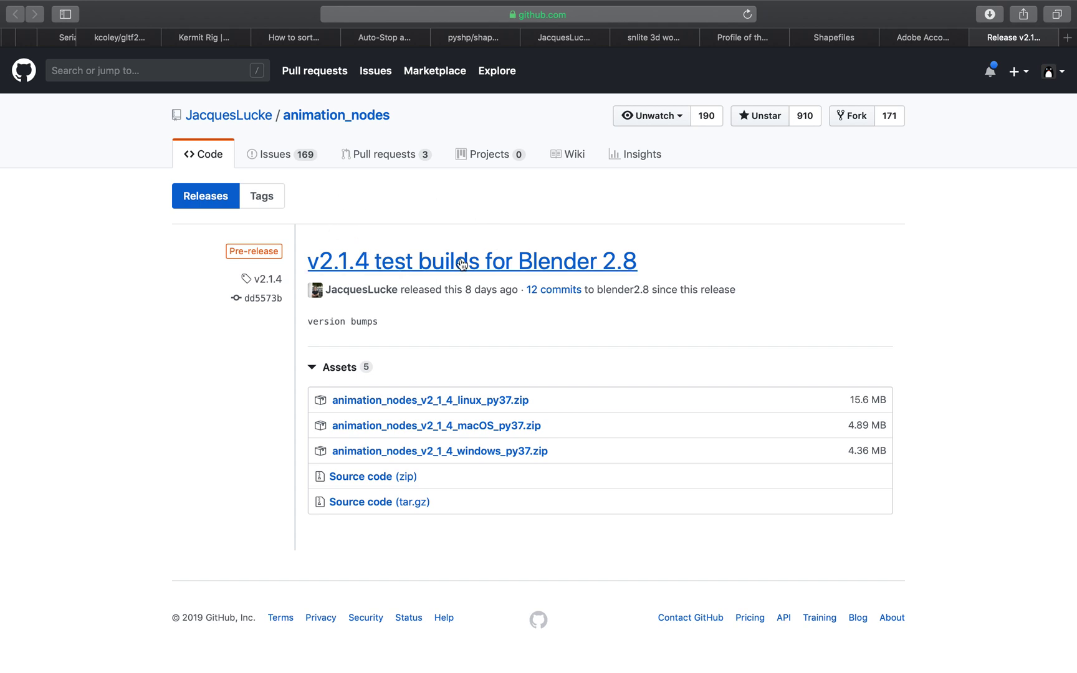
Display the full web address of the animation_nodes v2.1.4 release page.
{"action": "left_click", "coordinate": [466, 15]}
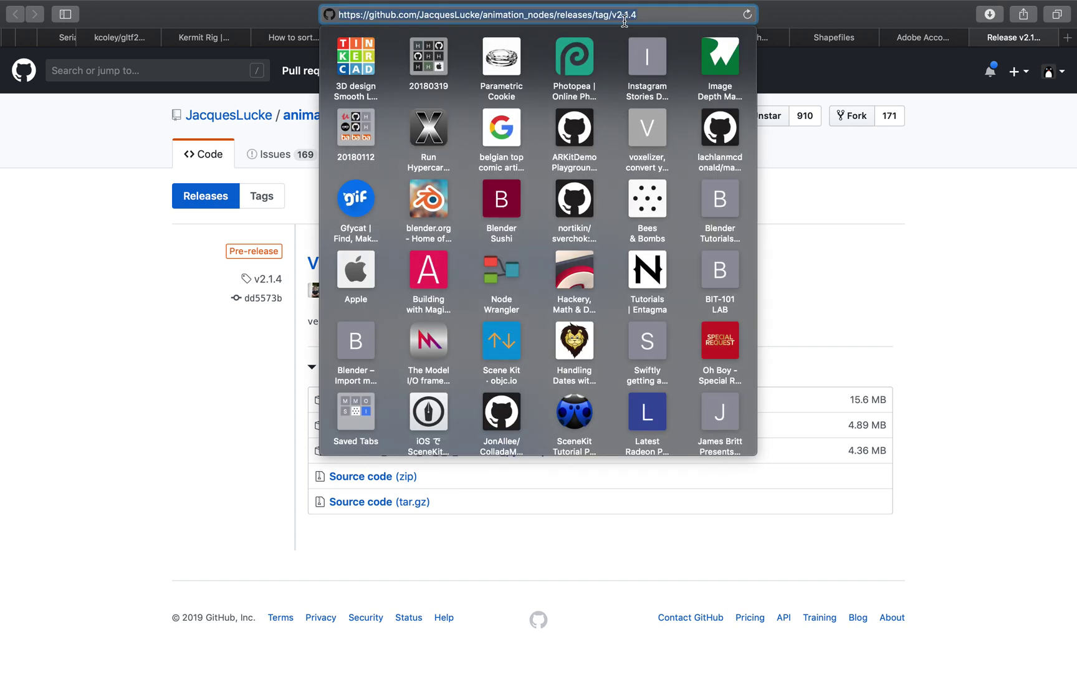
{"action": "left_click", "coordinate": [201, 315]}
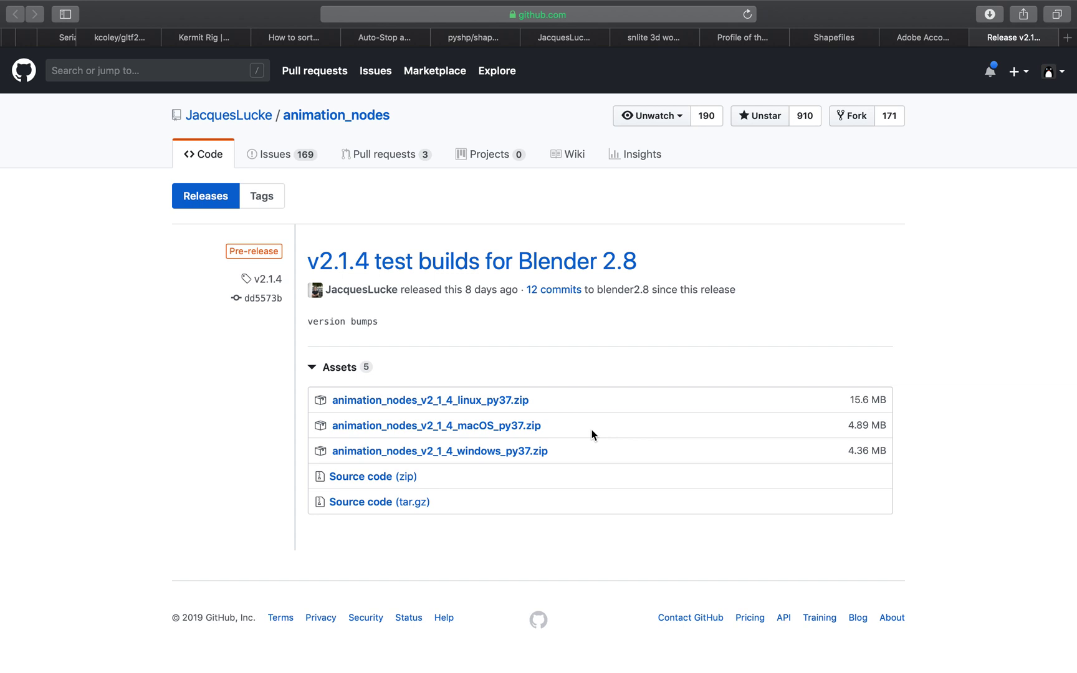
Switch to Blender, split the 3D viewport into two stacked areas and create a new node tree in an upper Animation Nodes editor.
{"action": "key", "text": "ctrl+Left"}
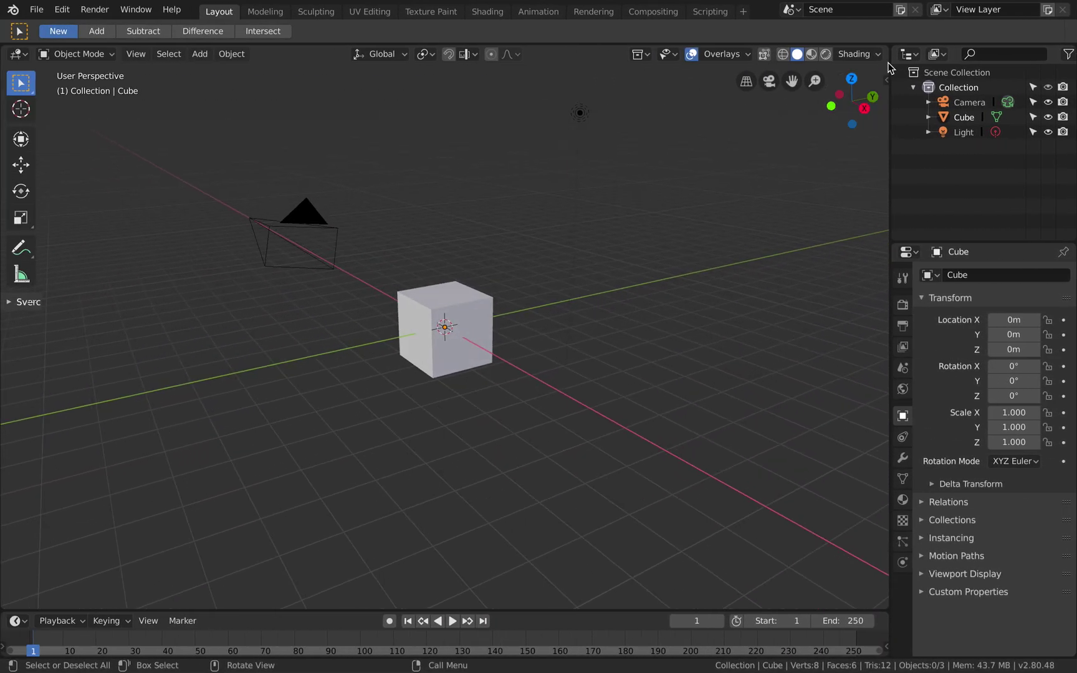
{"action": "left_click_drag", "start_coordinate": [888, 44], "coordinate": [267, 307]}
{"action": "left_click", "coordinate": [19, 54]}
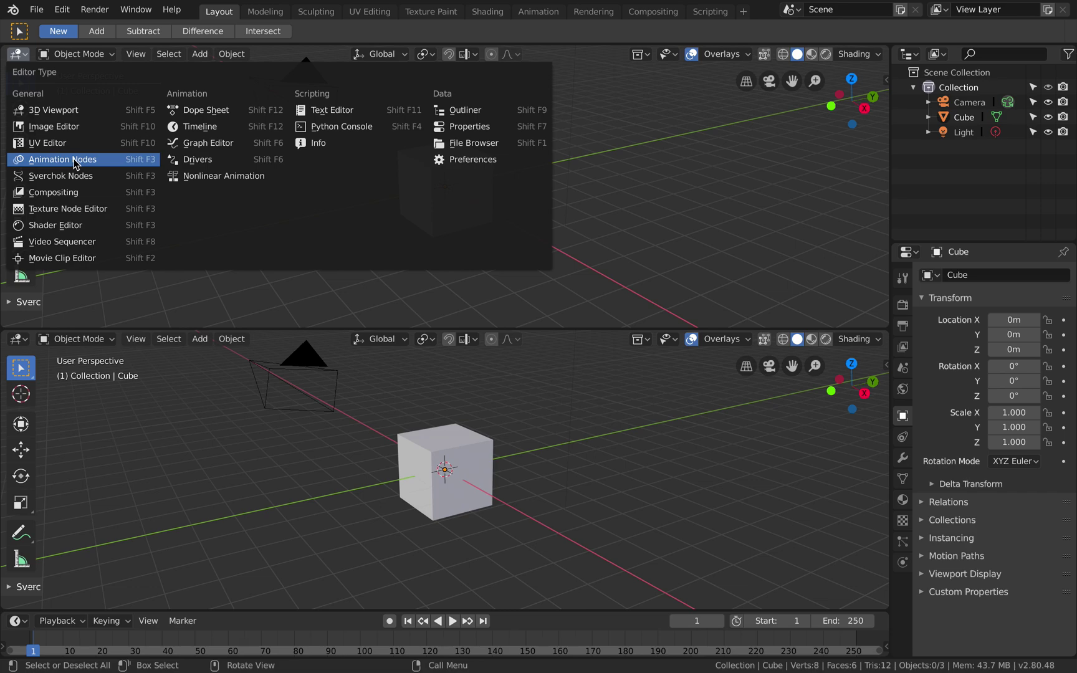
{"action": "left_click", "coordinate": [90, 163]}
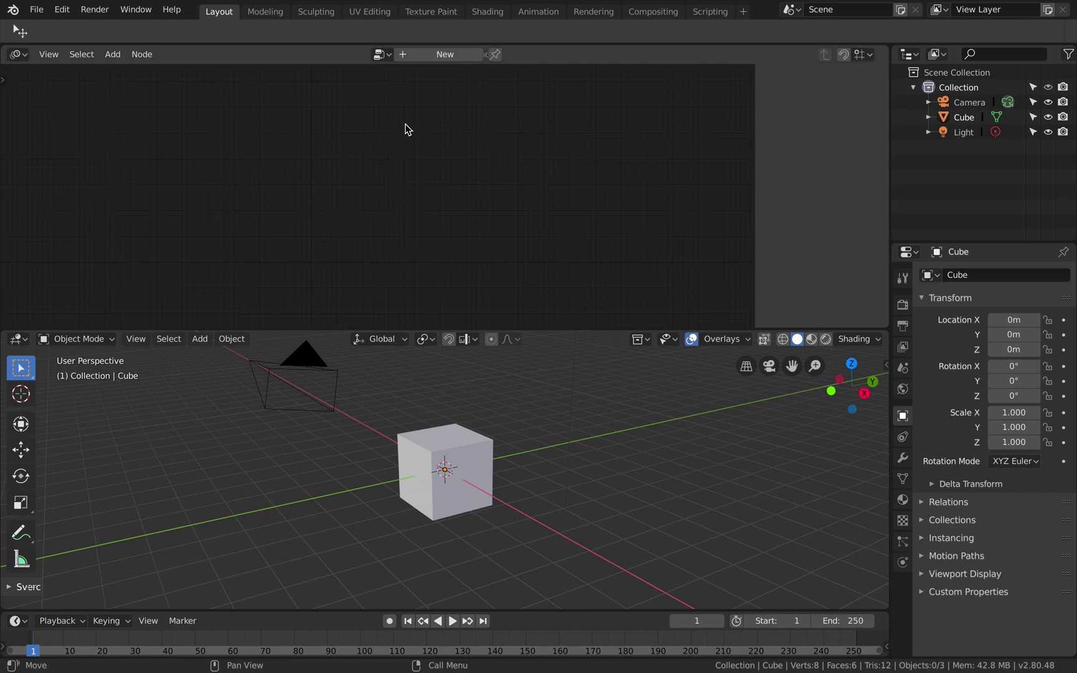
{"action": "left_click", "coordinate": [446, 54]}
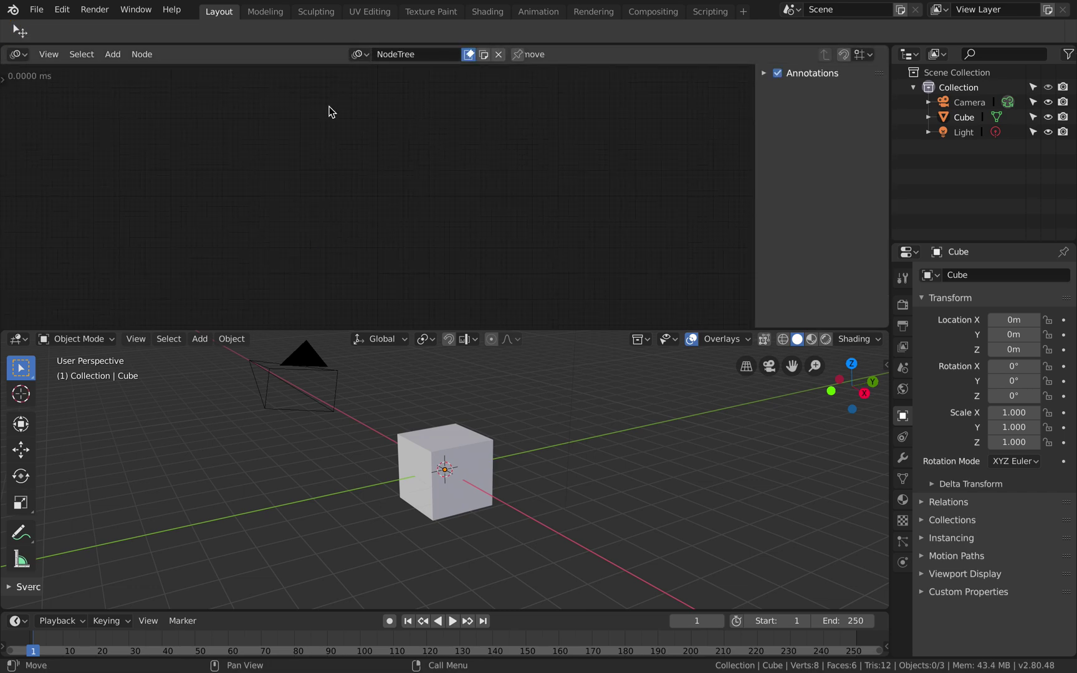
Check the Blender build date, hash and branch on the splash screen.
{"action": "left_click", "coordinate": [172, 10]}
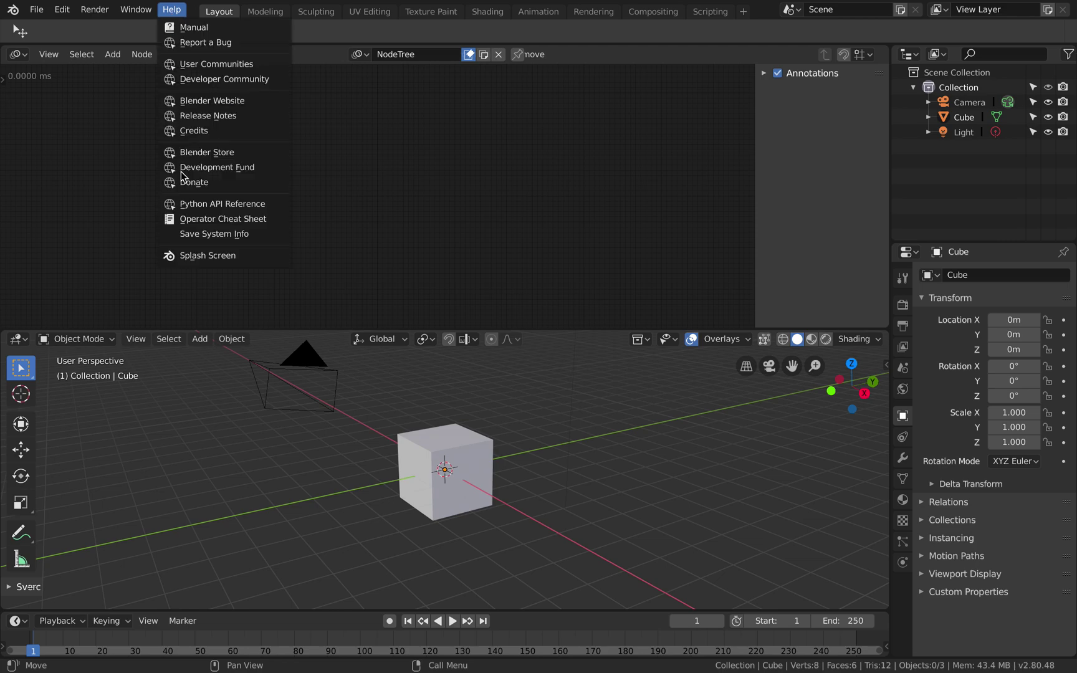
{"action": "left_click", "coordinate": [195, 257]}
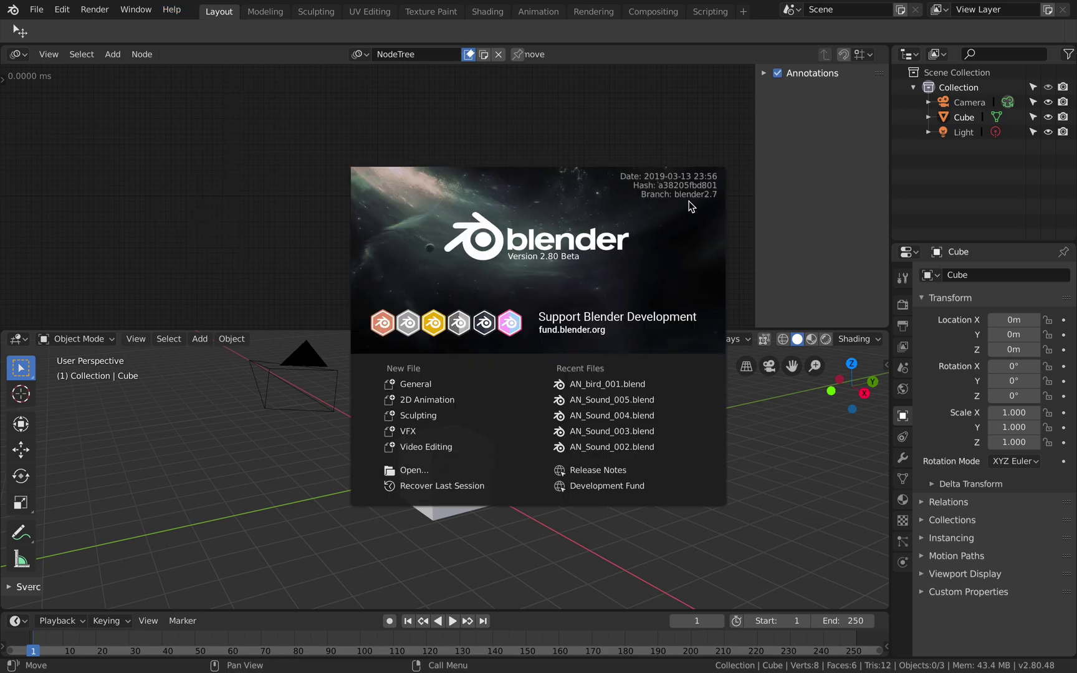
{"action": "left_click", "coordinate": [335, 169]}
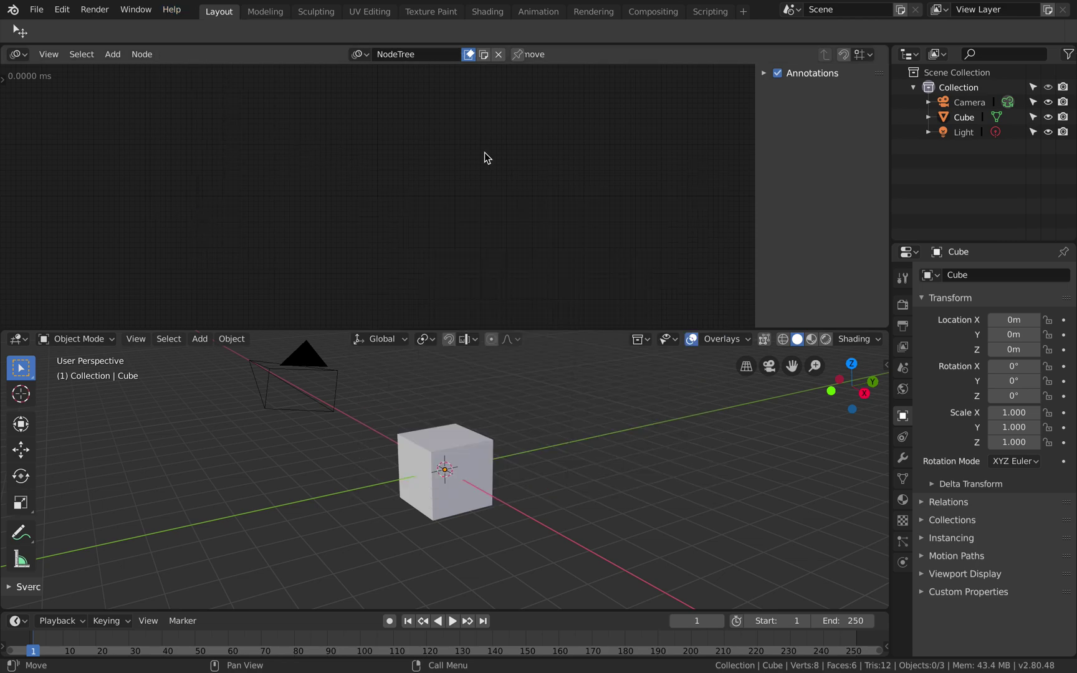
Add a Sound Input node to the node tree by searching for "sound".
{"action": "key", "text": "shift+a"}
{"action": "left_click", "coordinate": [353, 170]}
{"action": "type", "text": "sou"}
{"action": "key", "text": "Down"}
{"action": "key", "text": "Up"}
{"action": "key", "text": "Down"}
{"action": "key", "text": "Down"}
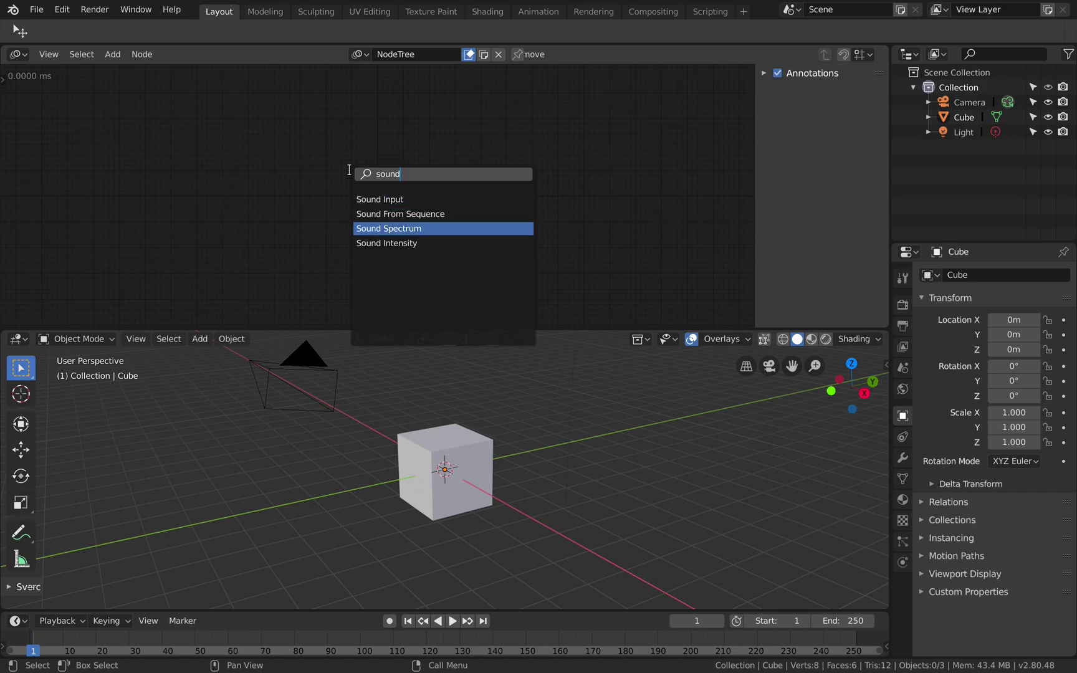
{"action": "key", "text": "Up"}
{"action": "key", "text": "Up"}
{"action": "key", "text": "Return"}
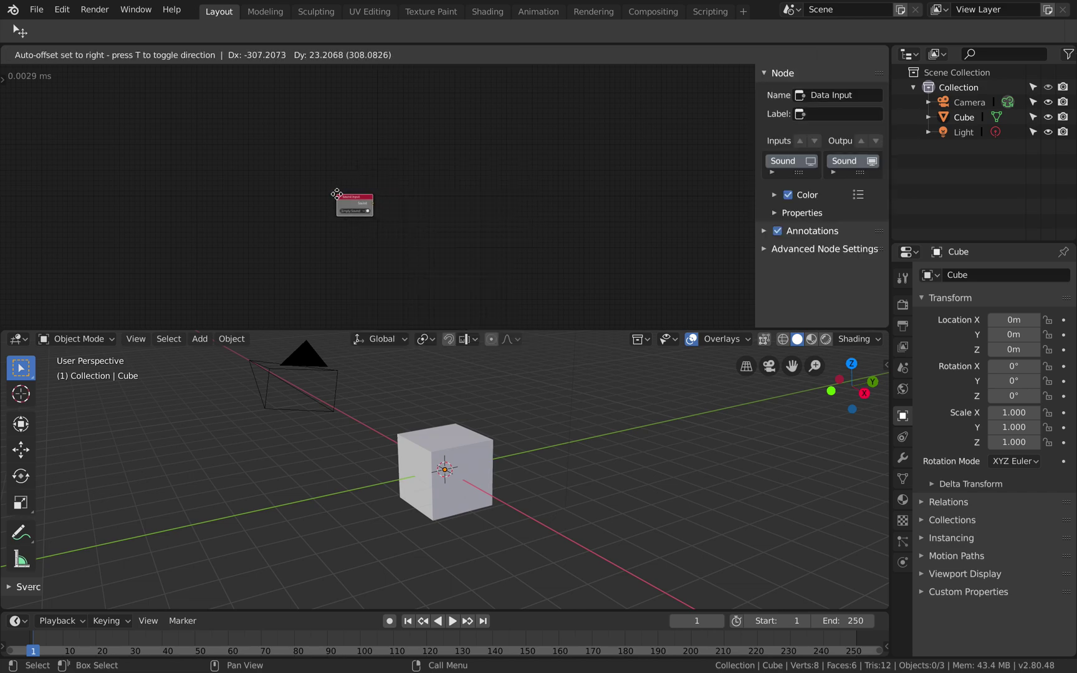
{"action": "left_click", "coordinate": [340, 199]}
{"action": "scroll", "coordinate": [340, 200], "scroll_direction": "up", "scroll_amount": 4}
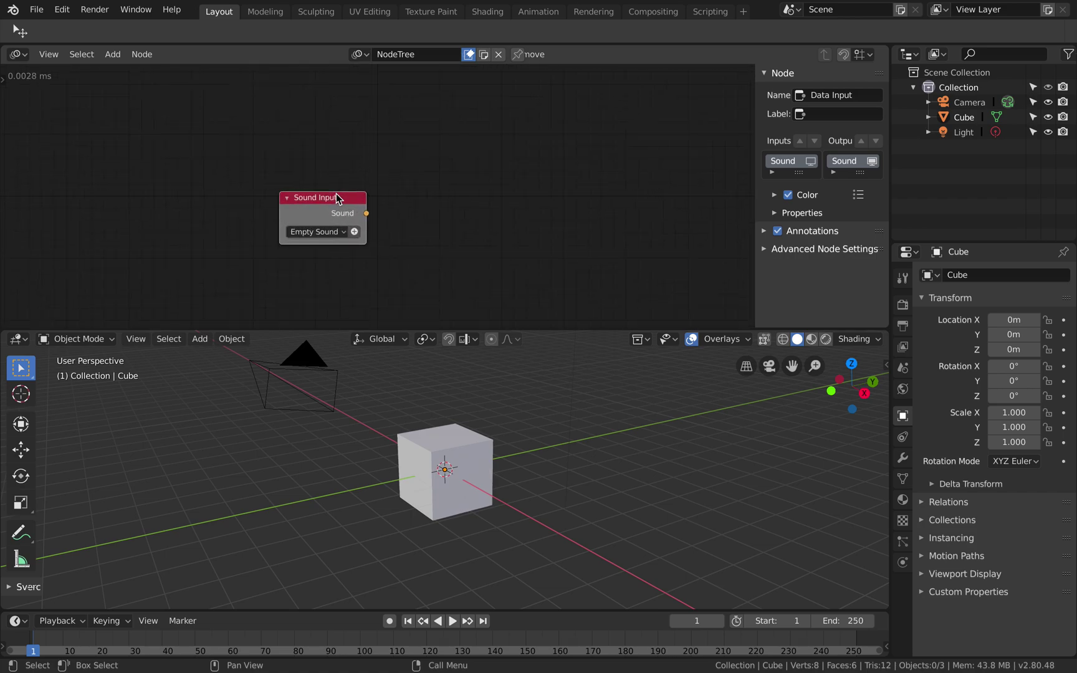
{"action": "scroll", "coordinate": [336, 194], "scroll_direction": "up", "scroll_amount": 1}
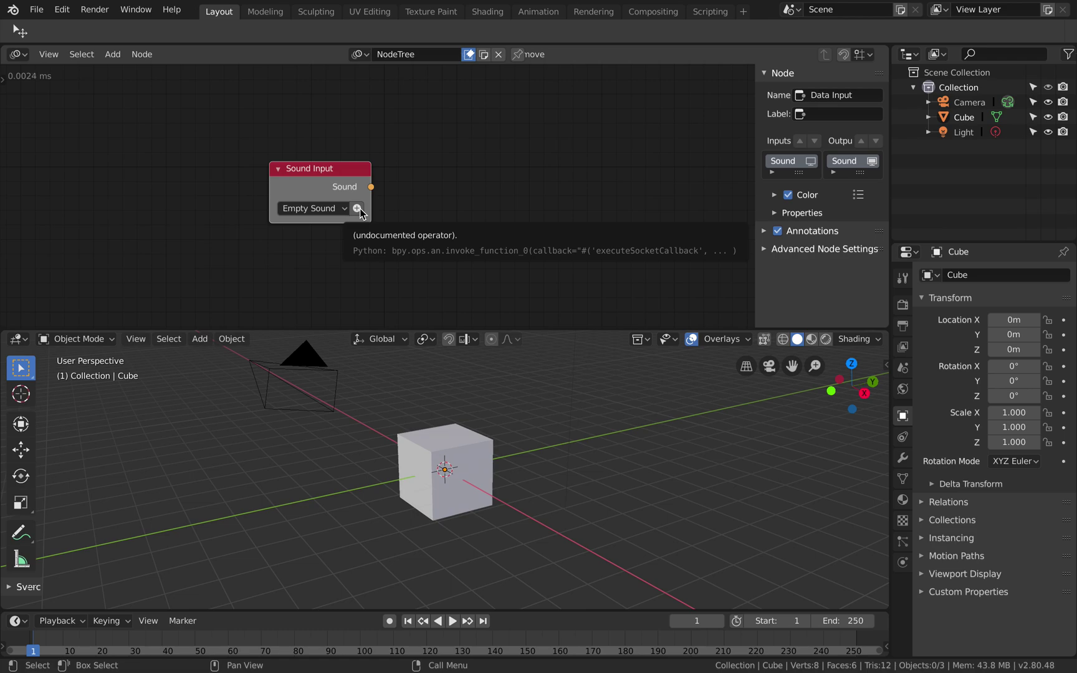
Switch to Finder and preview the audio file BIRD_SOUND.m4a from the Desktop folder.
{"action": "left_click", "coordinate": [360, 210]}
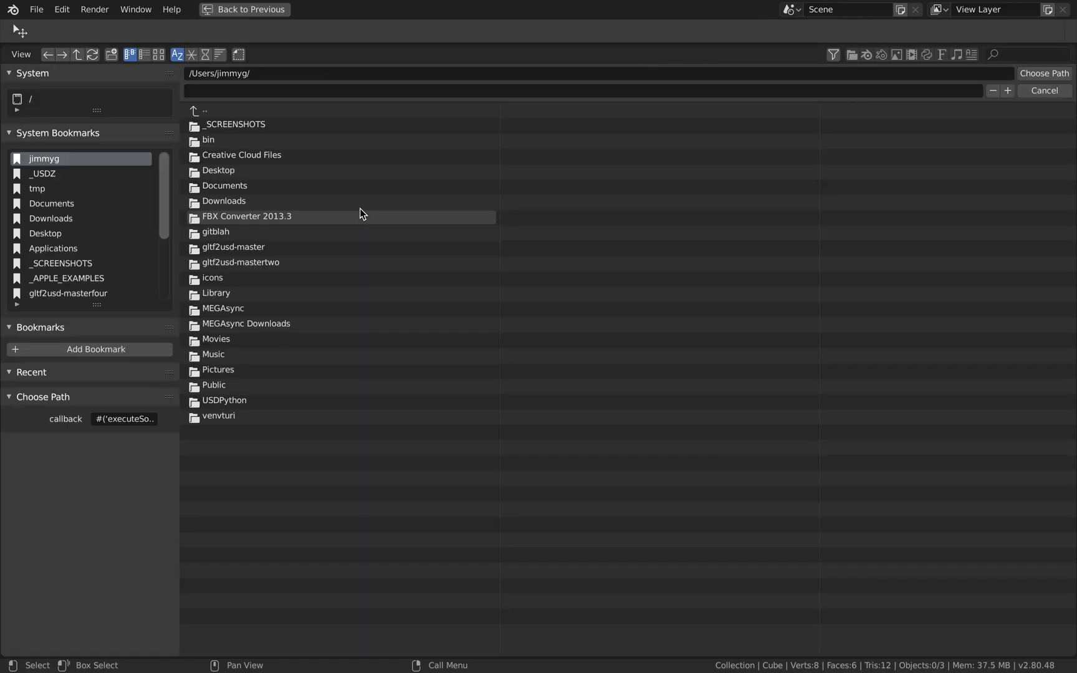
{"action": "left_click", "coordinate": [1051, 92]}
{"action": "key", "text": "super+Tab"}
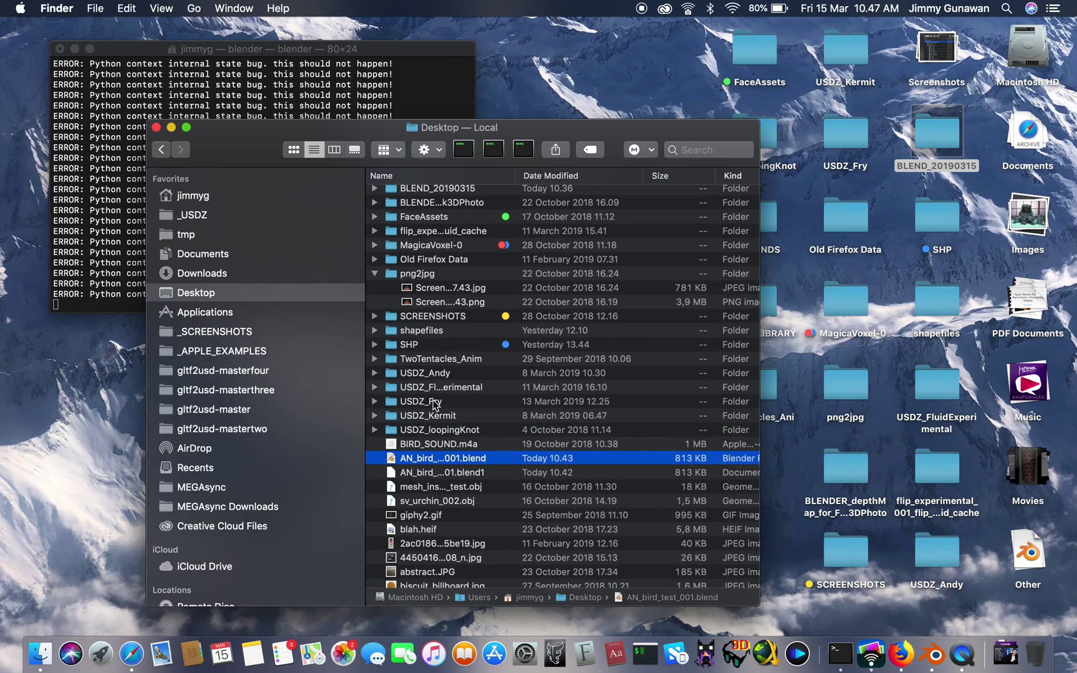
{"action": "left_click", "coordinate": [439, 445]}
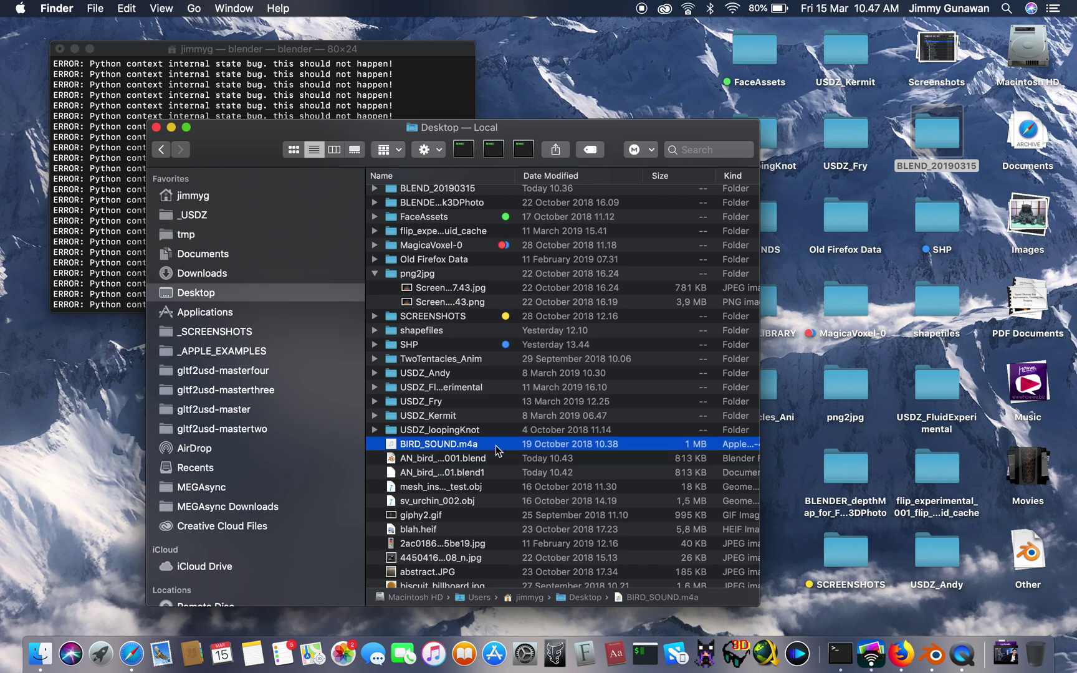
{"action": "key", "text": "space"}
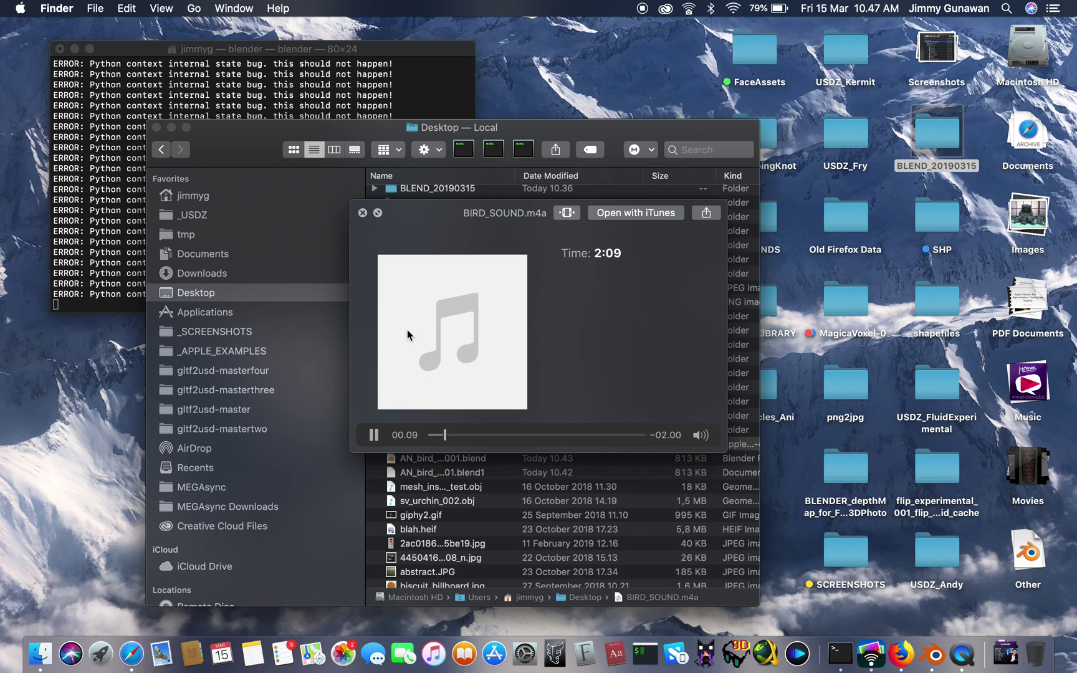
{"action": "left_click", "coordinate": [362, 212]}
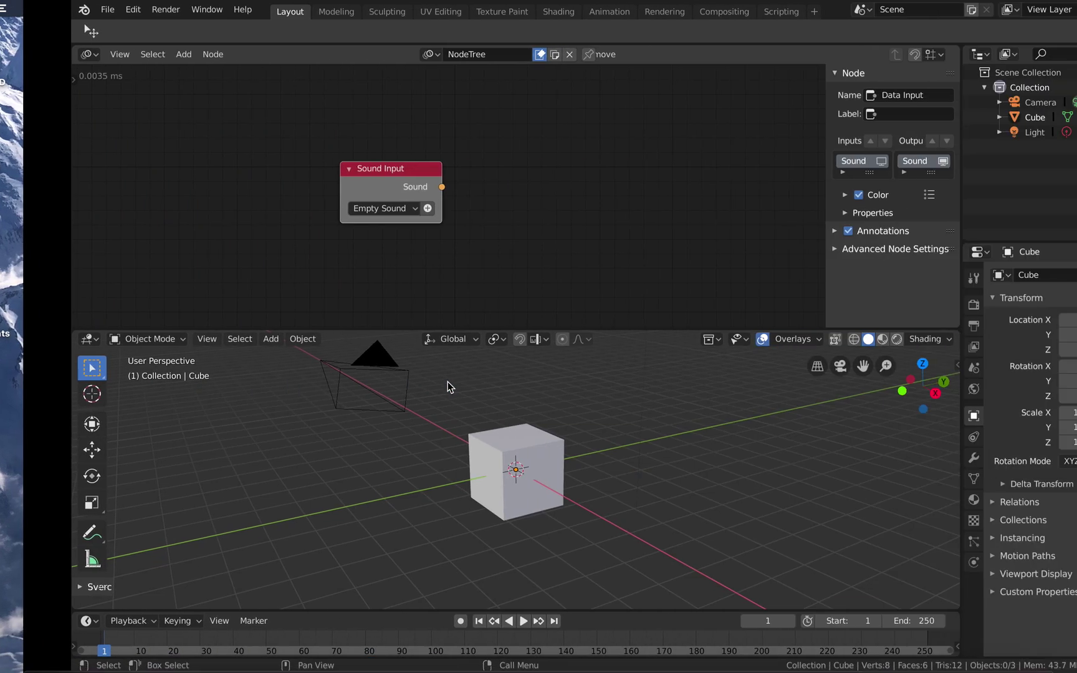
Back in Blender, load BIRD_SOUND.m4a from the Desktop into the Sound Input node and shift the node up and left.
{"action": "left_click", "coordinate": [357, 210]}
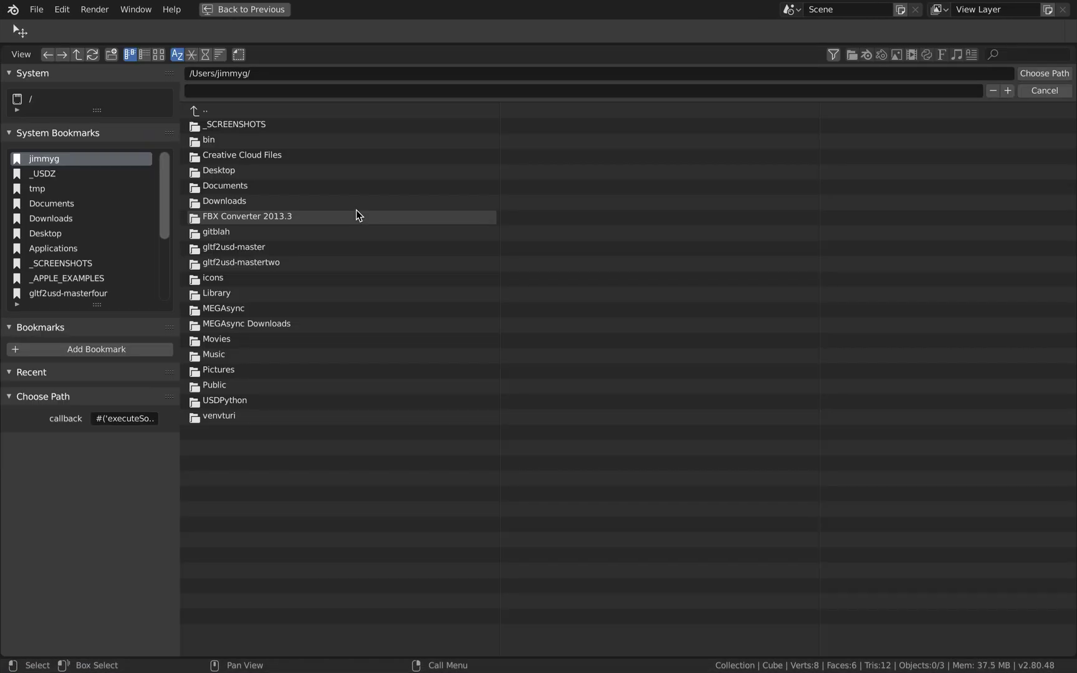
{"action": "left_click", "coordinate": [110, 231]}
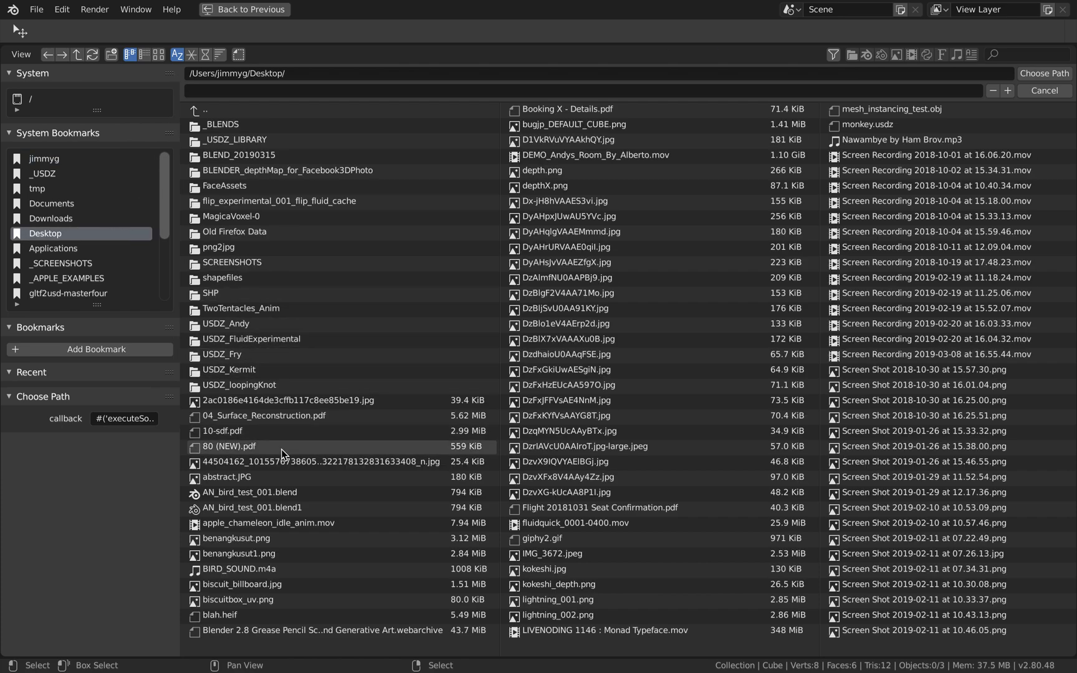
{"action": "left_click", "coordinate": [255, 569]}
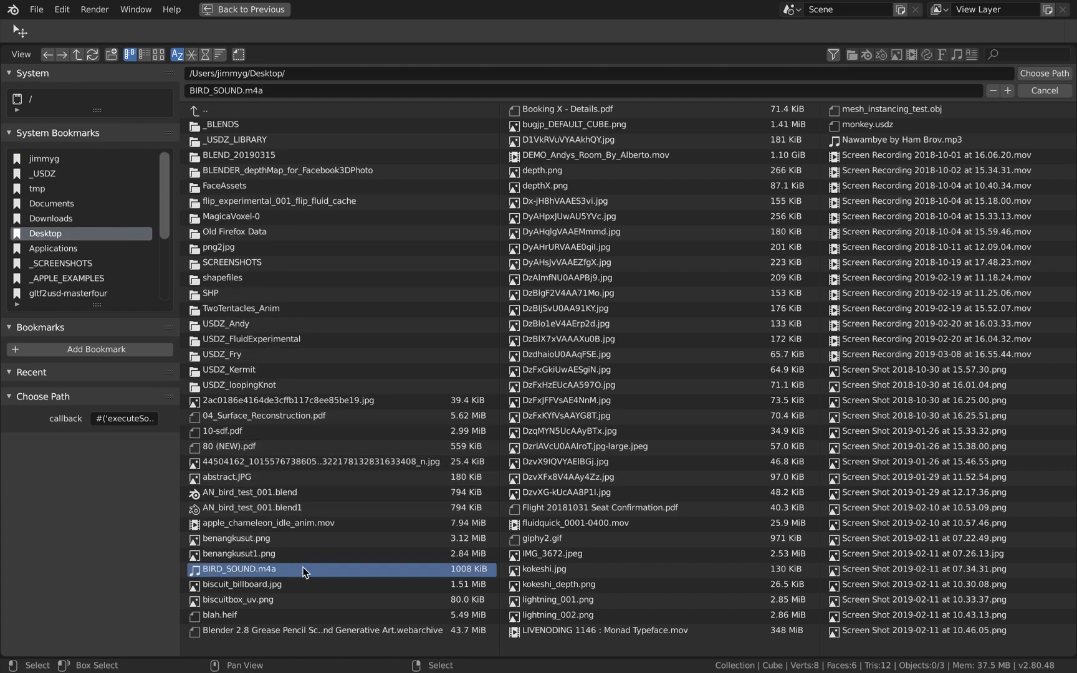
{"action": "double_click", "coordinate": [302, 569]}
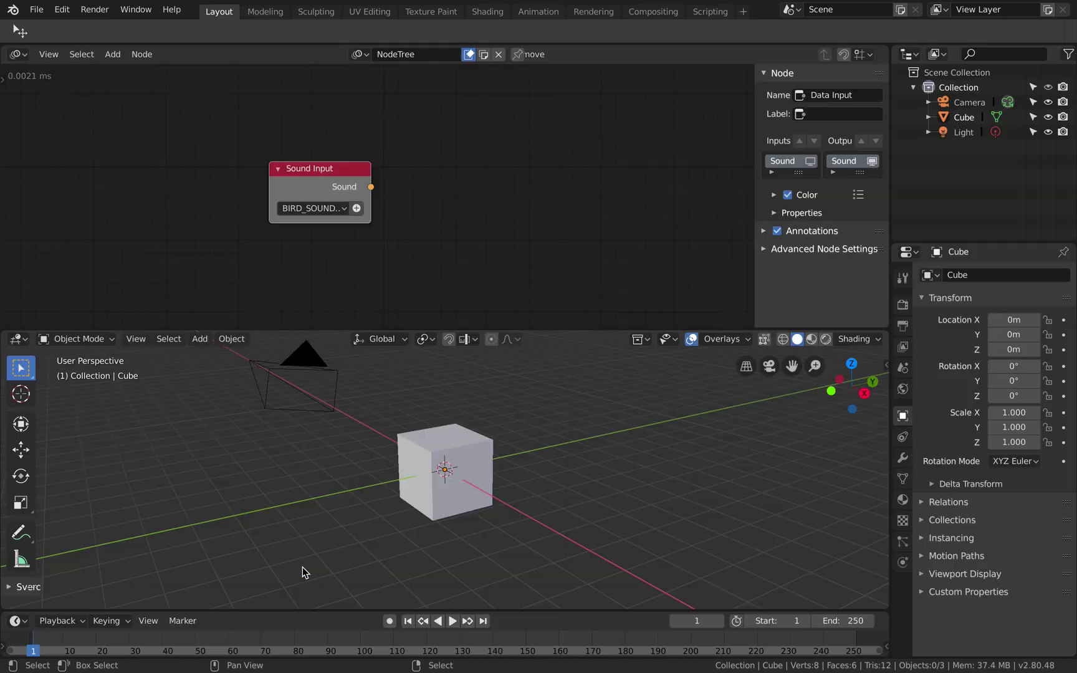
{"action": "left_click_drag", "start_coordinate": [312, 176], "coordinate": [263, 154]}
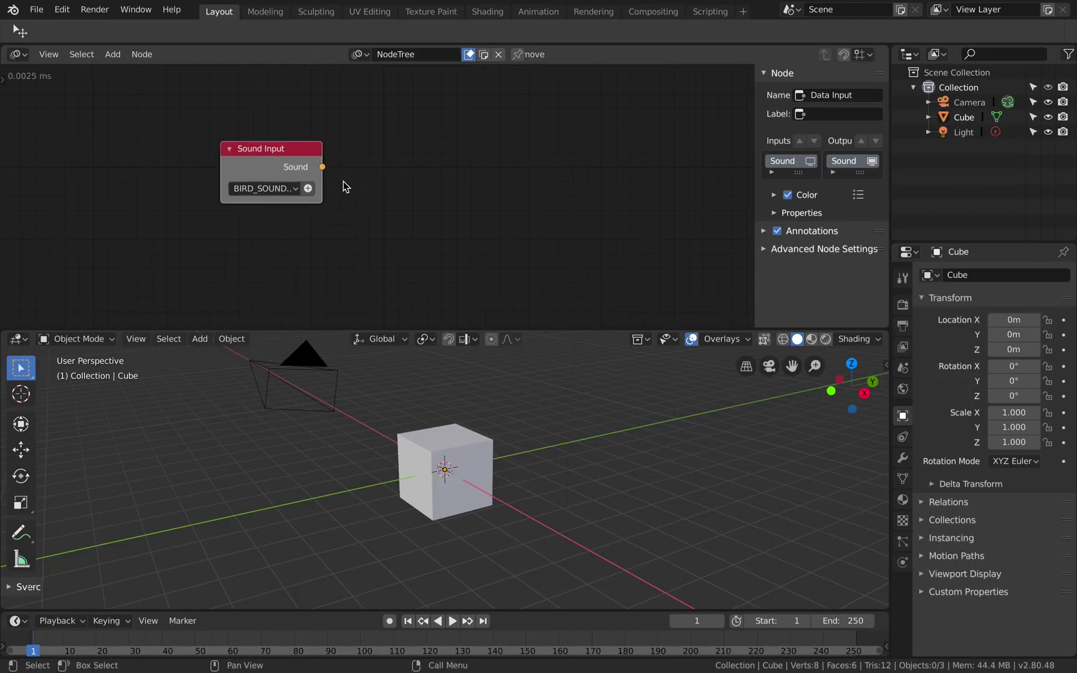
Save the Blender file on the Desktop as AN_birdsound_001.blend.
{"action": "key", "text": "ctrl+s"}
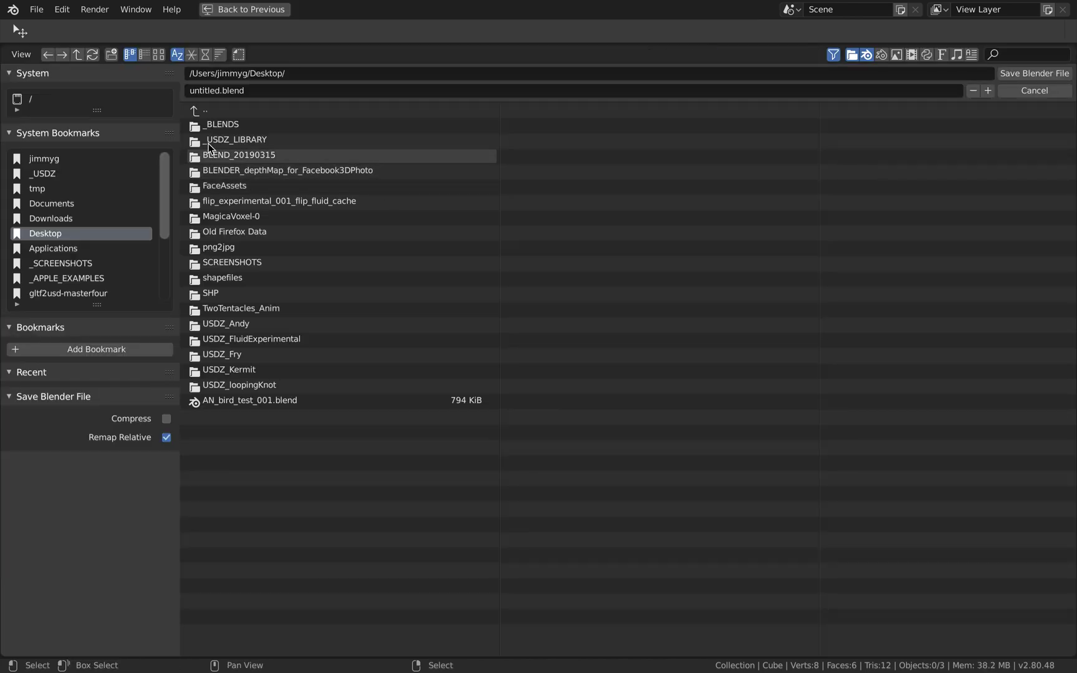
{"action": "left_click", "coordinate": [221, 92]}
{"action": "double_click", "coordinate": [205, 93]}
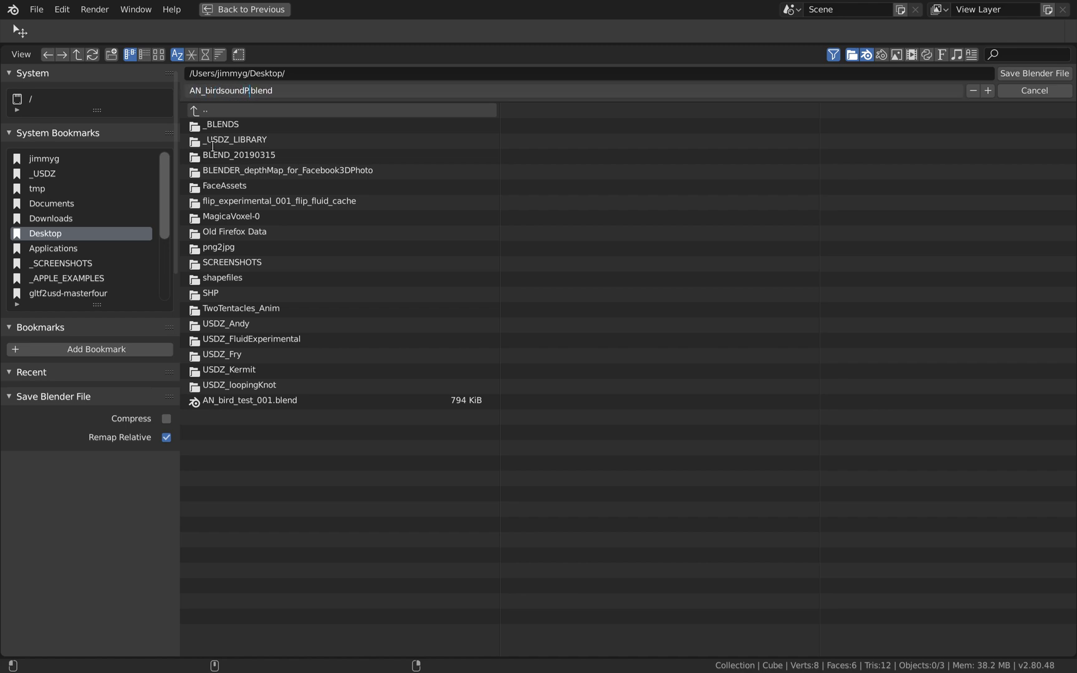
{"action": "key", "text": "Return"}
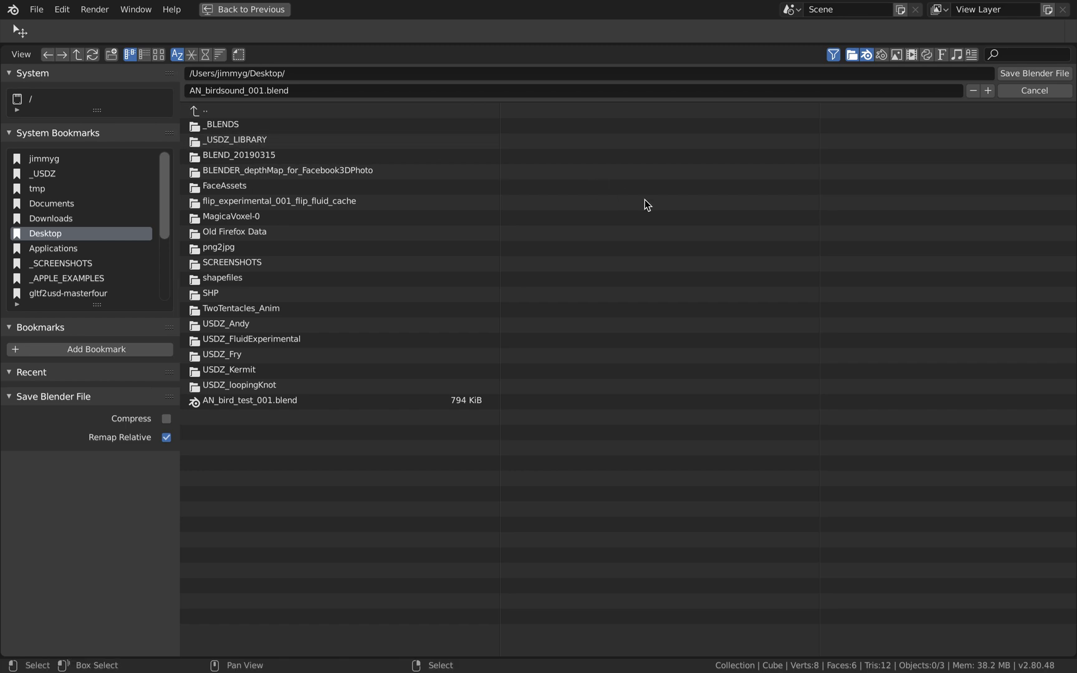
{"action": "left_click", "coordinate": [1015, 73]}
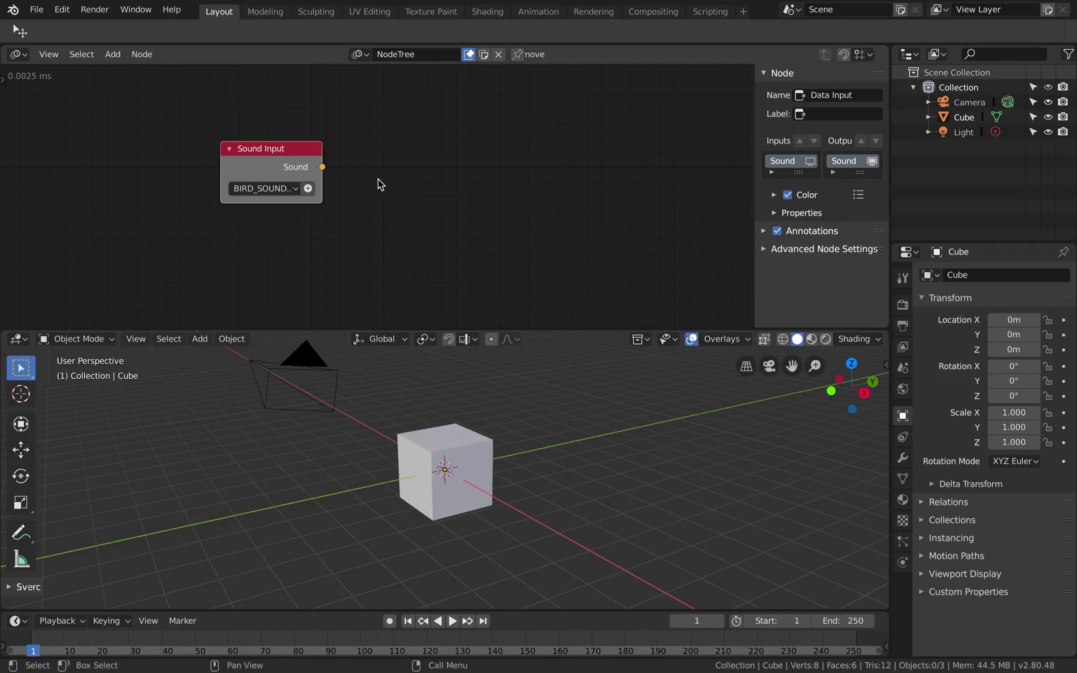
Add a Sound From Sequence node to the right of the Sound Input node.
{"action": "key", "text": "shift+a"}
{"action": "left_click", "coordinate": [414, 174]}
{"action": "type", "text": "sound"}
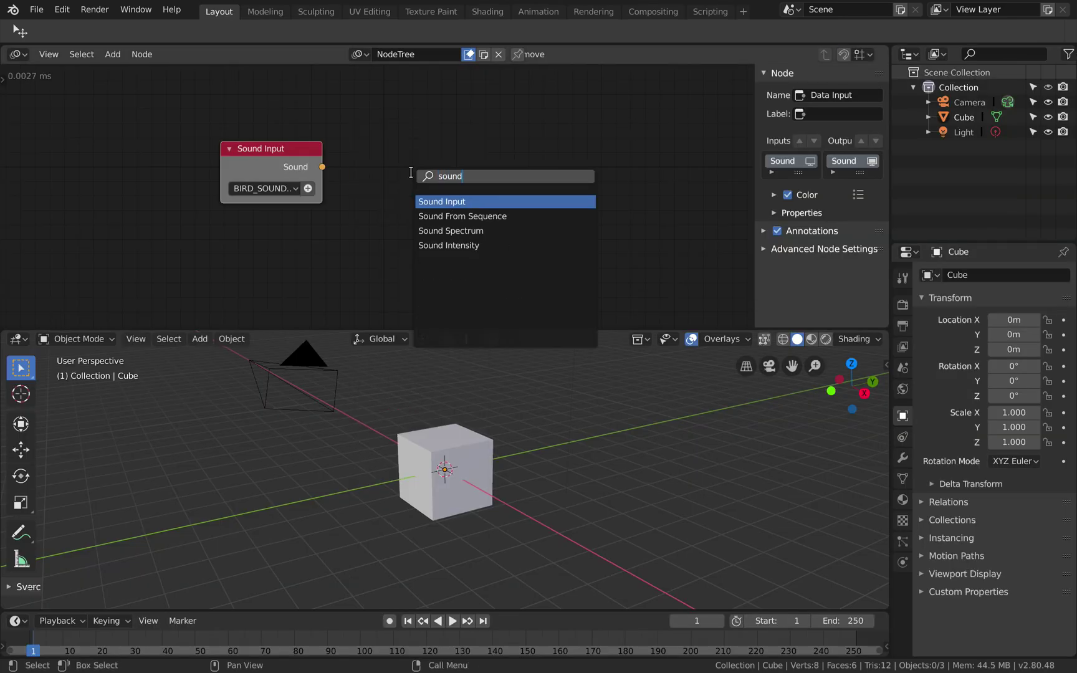
{"action": "key", "text": "Down"}
{"action": "key", "text": "Return"}
{"action": "left_click", "coordinate": [411, 138]}
Add a Sound Spectrum node in Exponential mode to the right of the Sound From Sequence node.
{"action": "key", "text": "shift+a"}
{"action": "left_click", "coordinate": [645, 134]}
{"action": "type", "text": "sound"}
{"action": "key", "text": "Down"}
{"action": "key", "text": "Down"}
{"action": "key", "text": "Return"}
{"action": "left_click", "coordinate": [553, 117]}
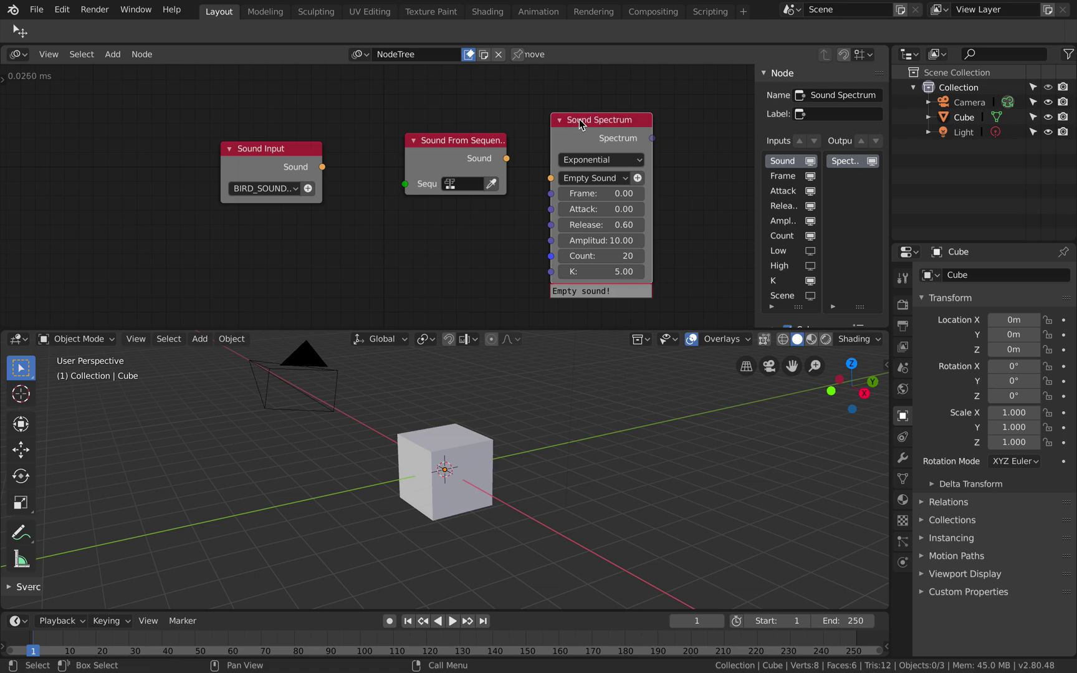
Add a second Sound Spectrum node, in Single mode, to the right of the Exponential one.
{"action": "key", "text": "Home"}
{"action": "key", "text": "shift+a"}
{"action": "left_click", "coordinate": [578, 119]}
{"action": "type", "text": "sound"}
{"action": "key", "text": "Down"}
{"action": "key", "text": "Down"}
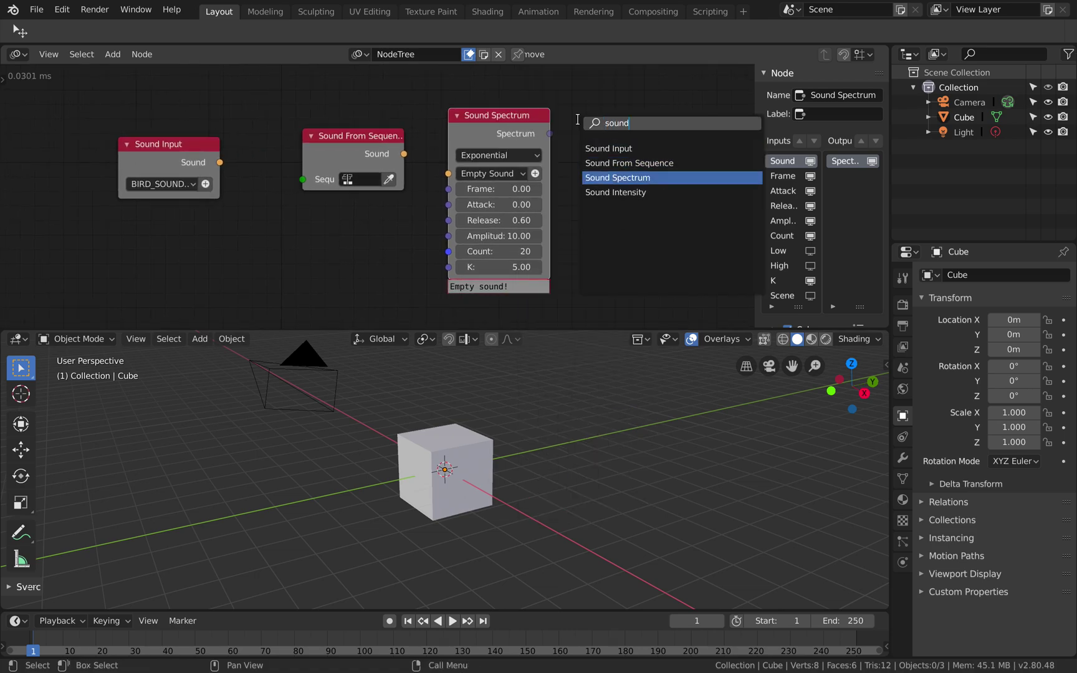
{"action": "key", "text": "Return"}
{"action": "left_click", "coordinate": [626, 148]}
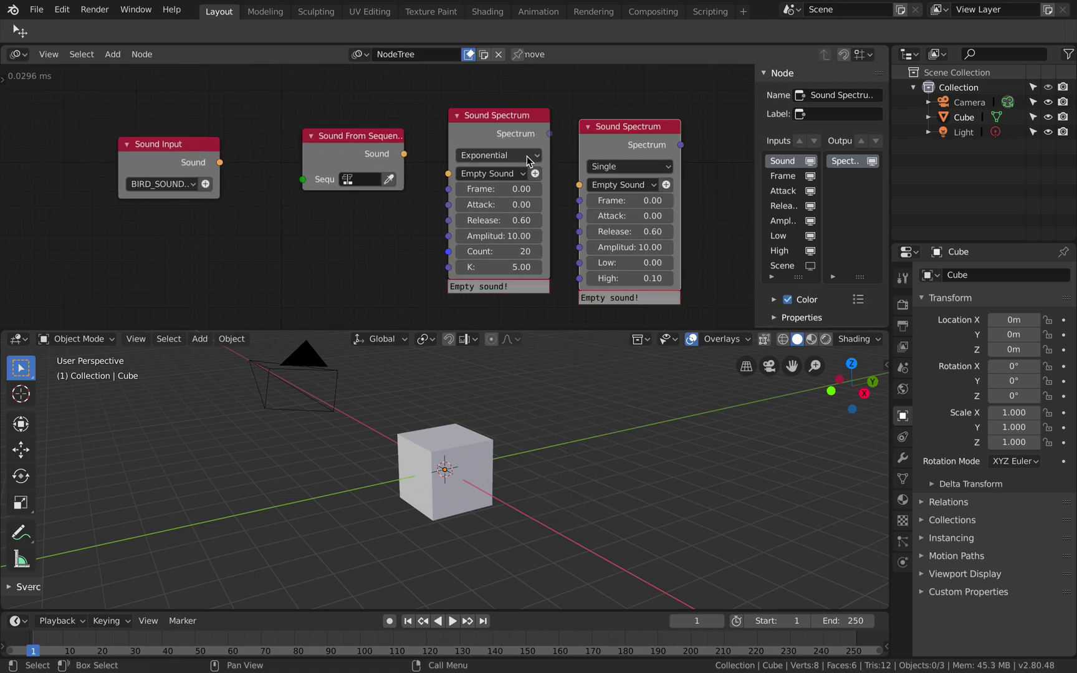
Delete the Sound From Sequence node and the Exponential Sound Spectrum node, keeping the Single one.
{"action": "left_click", "coordinate": [371, 135]}
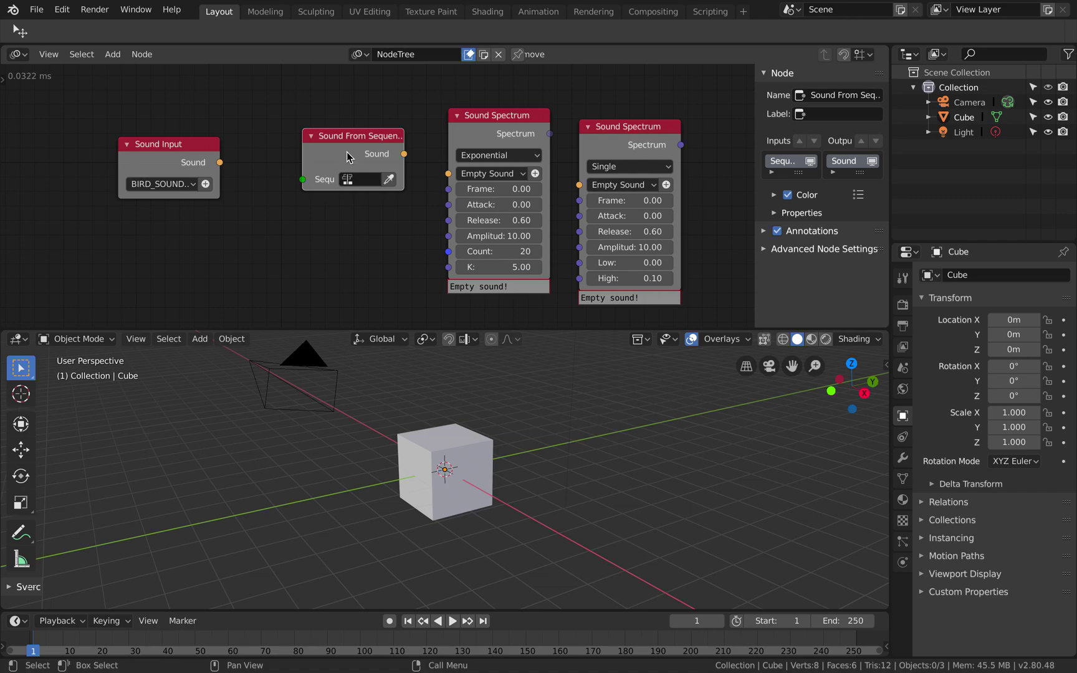
{"action": "left_click", "coordinate": [372, 180]}
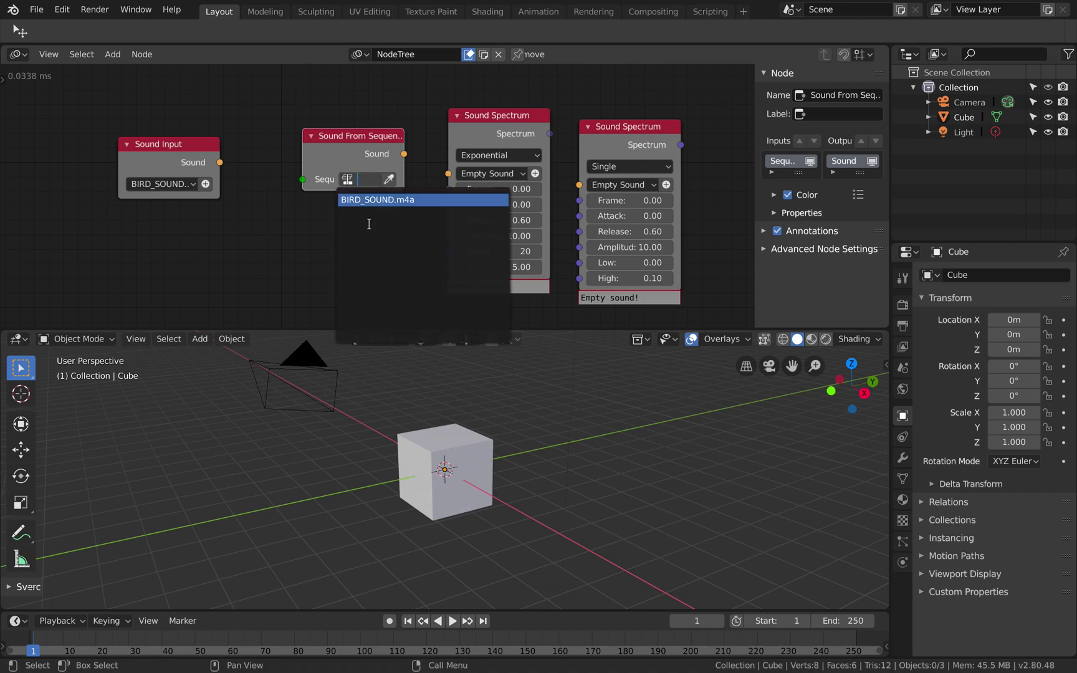
{"action": "left_click", "coordinate": [352, 149]}
{"action": "key", "text": "x"}
{"action": "left_click_drag", "start_coordinate": [497, 131], "coordinate": [342, 122]}
{"action": "left_click_drag", "start_coordinate": [637, 138], "coordinate": [528, 118]}
{"action": "key", "text": "x"}
Connect the Sound Input node's Sound output to the Sound Spectrum node, move that node closer and save the file.
{"action": "left_click_drag", "start_coordinate": [220, 162], "coordinate": [474, 168]}
{"action": "left_click_drag", "start_coordinate": [508, 128], "coordinate": [376, 129]}
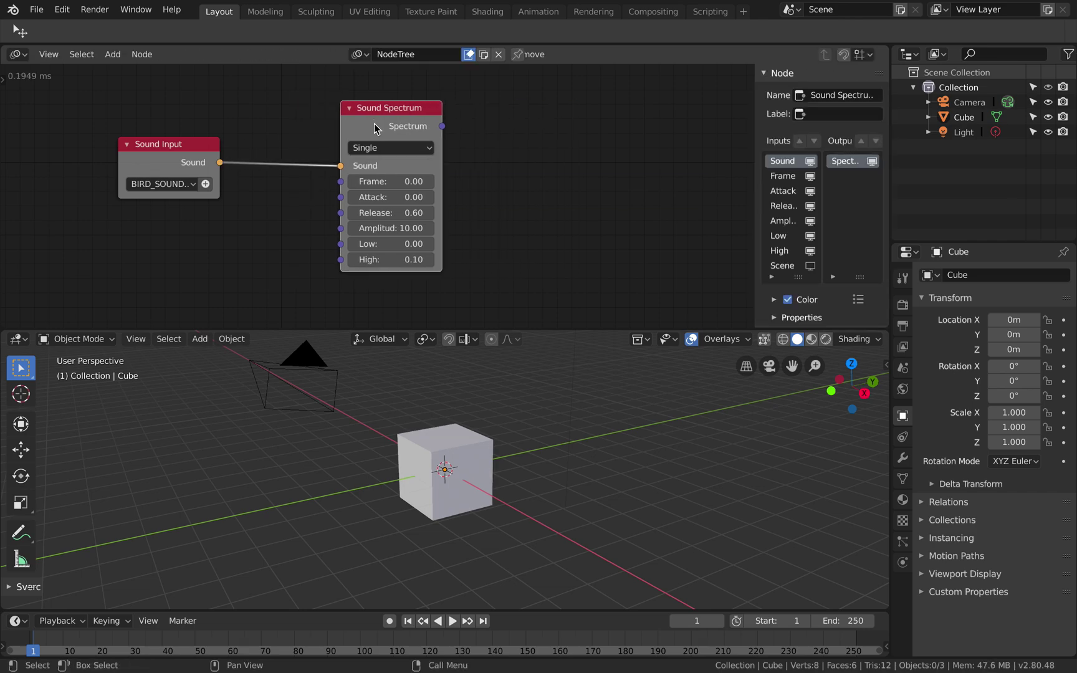
{"action": "key", "text": "ctrl+s"}
Add a Viewer node to the right of the Sound Spectrum node.
{"action": "key", "text": "ctrl+a"}
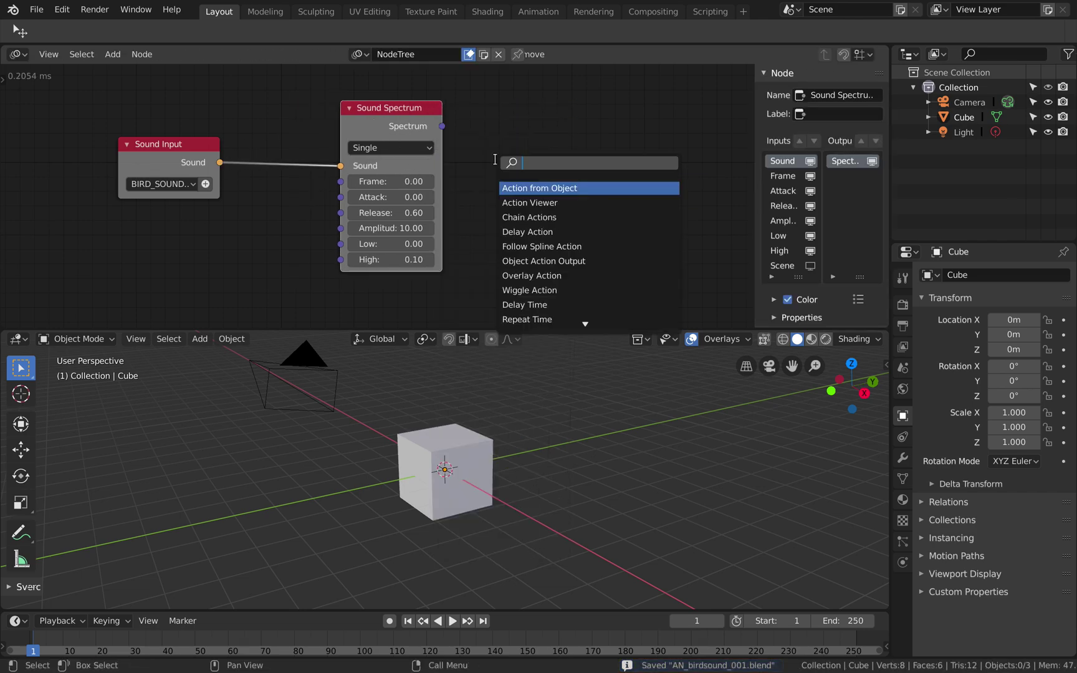
{"action": "type", "text": "view"}
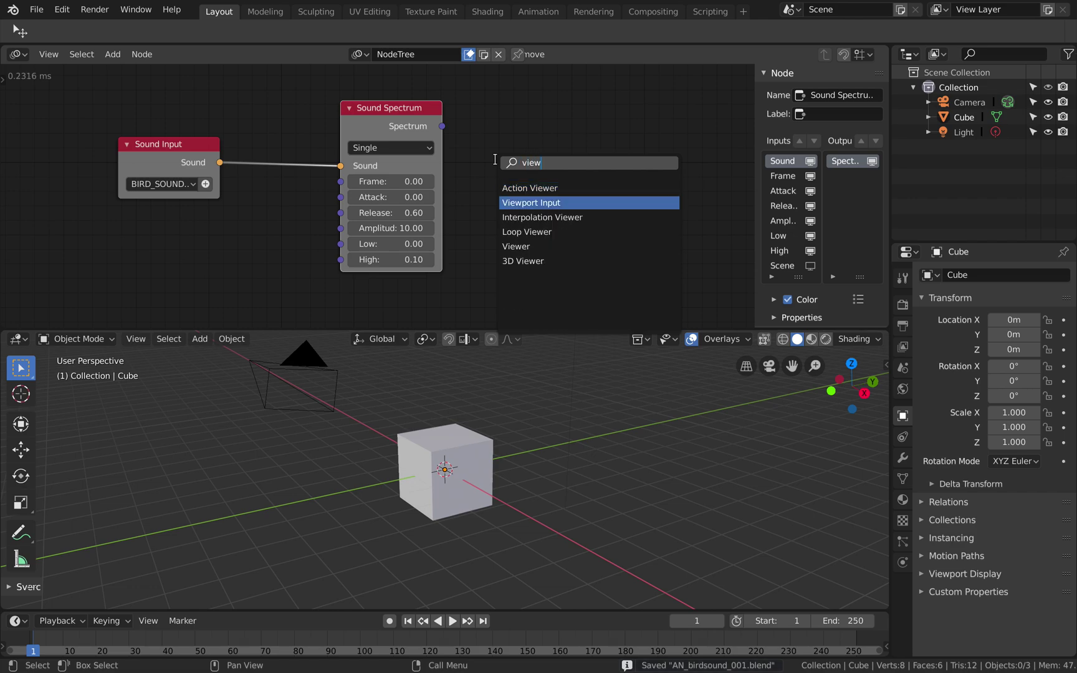
{"action": "key", "text": "Down"}
{"action": "key", "text": "Up"}
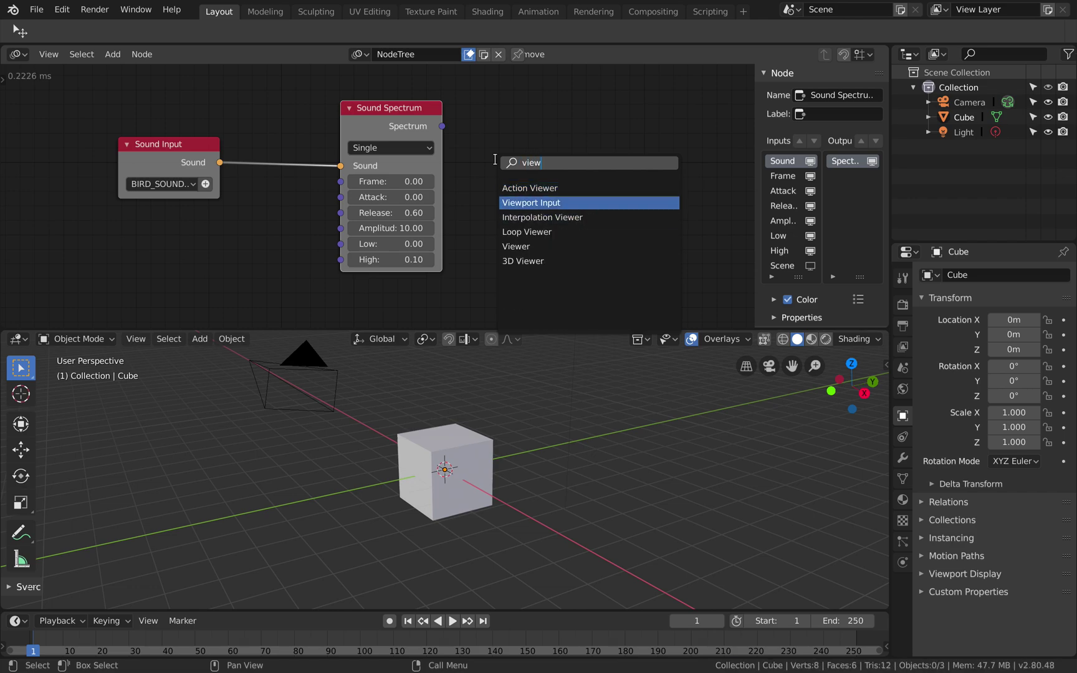
{"action": "key", "text": "Down"}
{"action": "key", "text": "Down"}
{"action": "key", "text": "Down"}
{"action": "key", "text": "Return"}
{"action": "left_click", "coordinate": [502, 145]}
Connect the Sound Spectrum node's Spectrum output to the Viewer node and save the file.
{"action": "left_click_drag", "start_coordinate": [442, 126], "coordinate": [455, 135]}
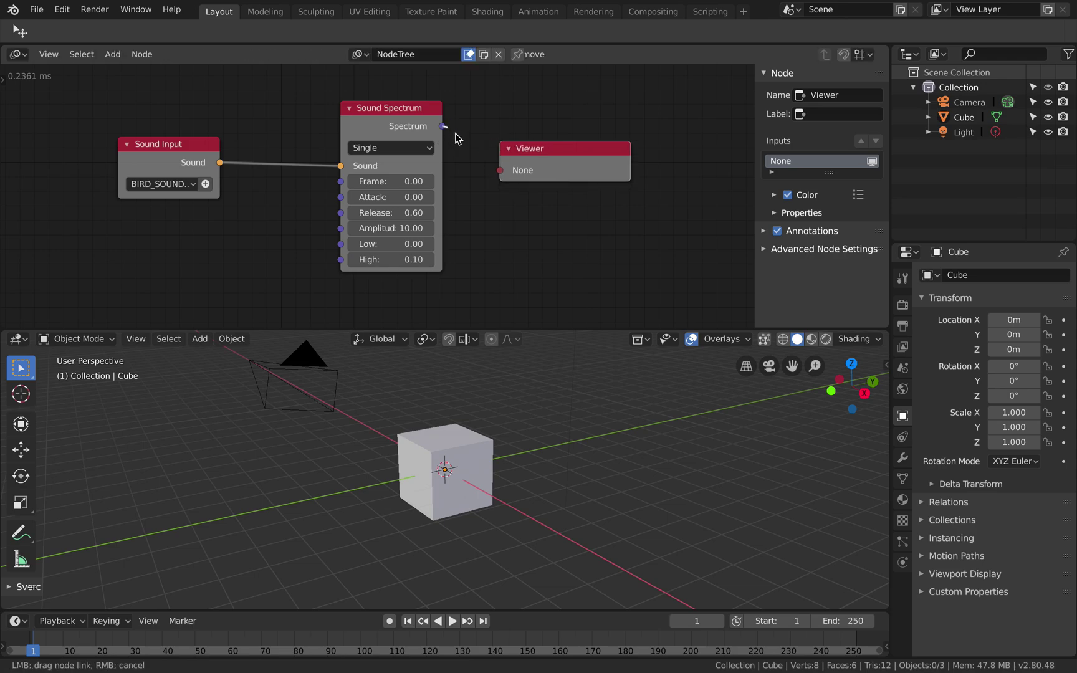
{"action": "left_click_drag", "start_coordinate": [499, 182], "coordinate": [499, 171]}
{"action": "key", "text": "ctrl+s"}
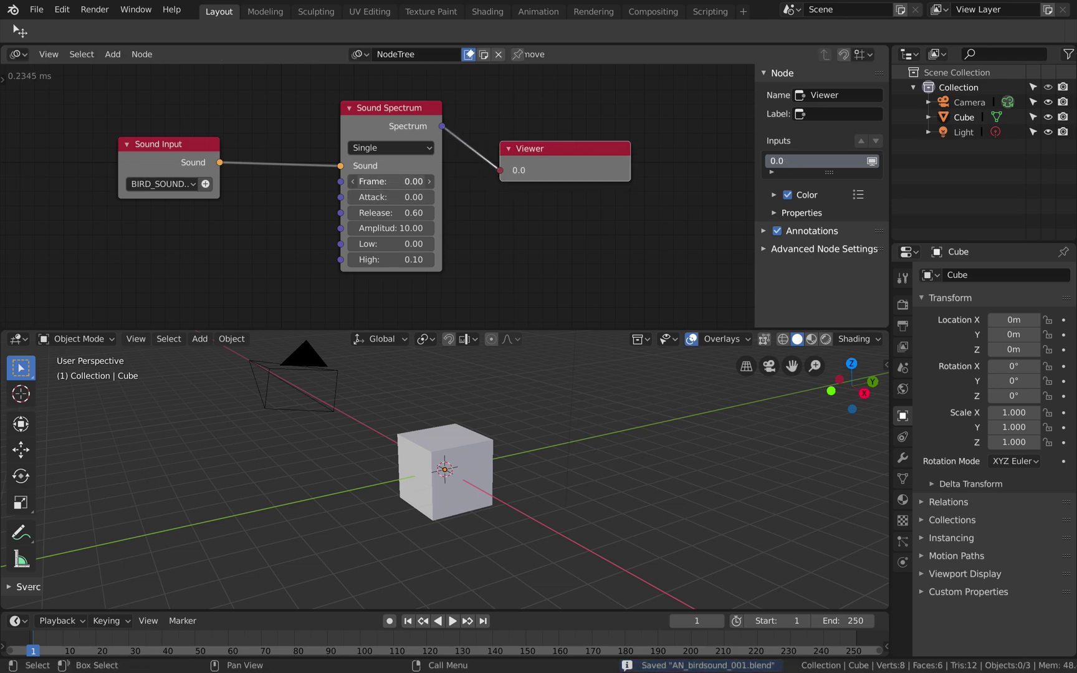
Set the Sound Spectrum's Frame value to 14.70, move the Sound Input node closer to it and save.
{"action": "left_click_drag", "start_coordinate": [392, 181], "coordinate": [432, 181]}
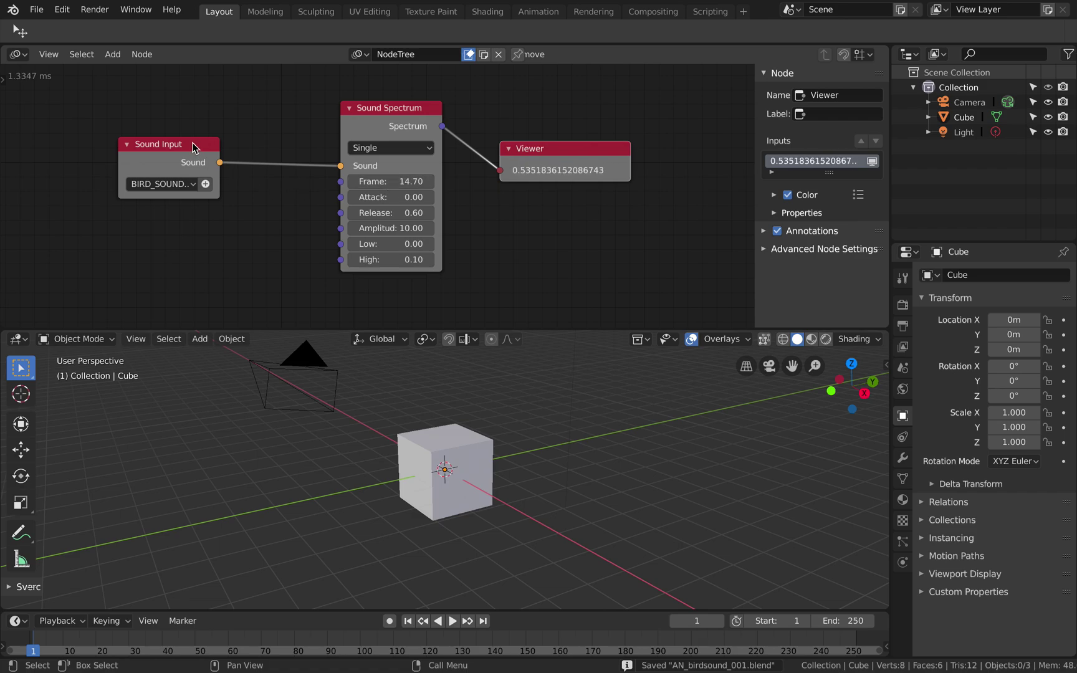
{"action": "left_click_drag", "start_coordinate": [194, 144], "coordinate": [227, 136]}
{"action": "key", "text": "ctrl+s"}
Add a Time Info node below the Sound Input node and connect its Frame output to the Sound Spectrum's Frame input.
{"action": "key", "text": "ctrl+a"}
{"action": "type", "text": "fram"}
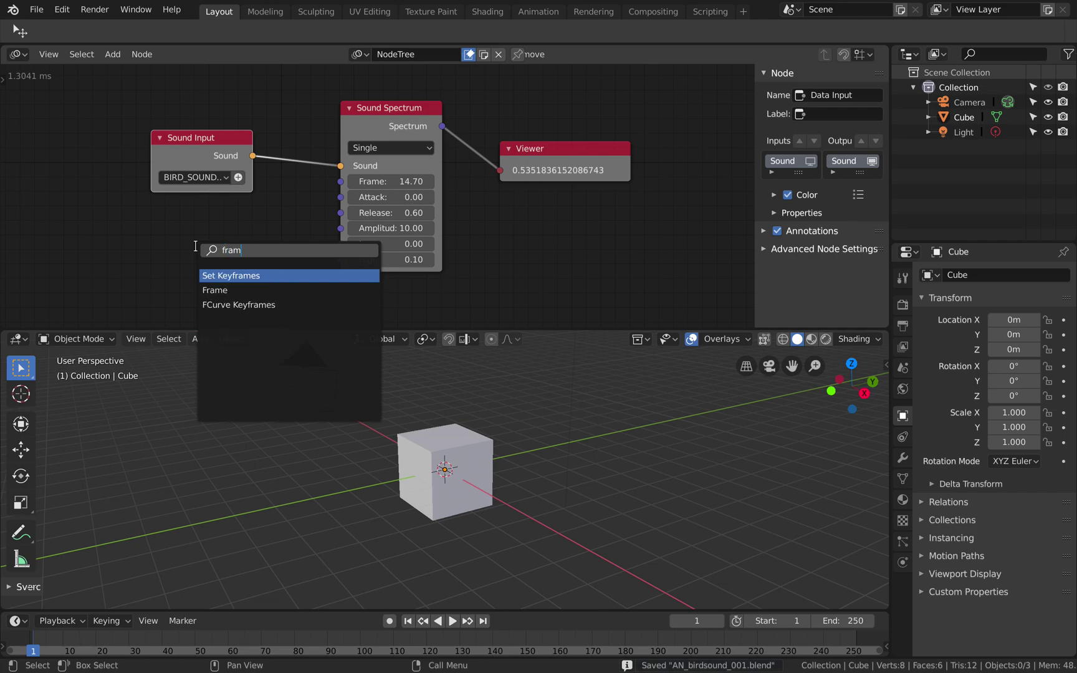
{"action": "key", "text": "Down"}
{"action": "key", "text": "Return"}
{"action": "left_click", "coordinate": [161, 235]}
{"action": "left_click_drag", "start_coordinate": [263, 256], "coordinate": [340, 181]}
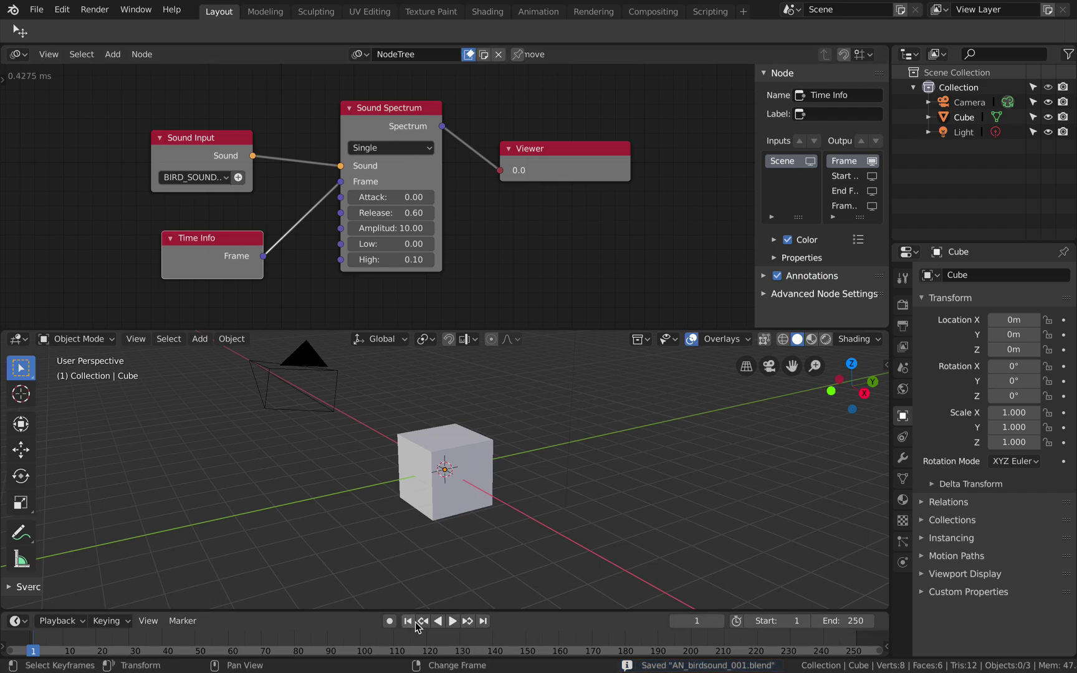
Play the animation at a lower audio volume to check the Viewer's spectrum values, stop playback and save.
{"action": "left_click", "coordinate": [453, 622]}
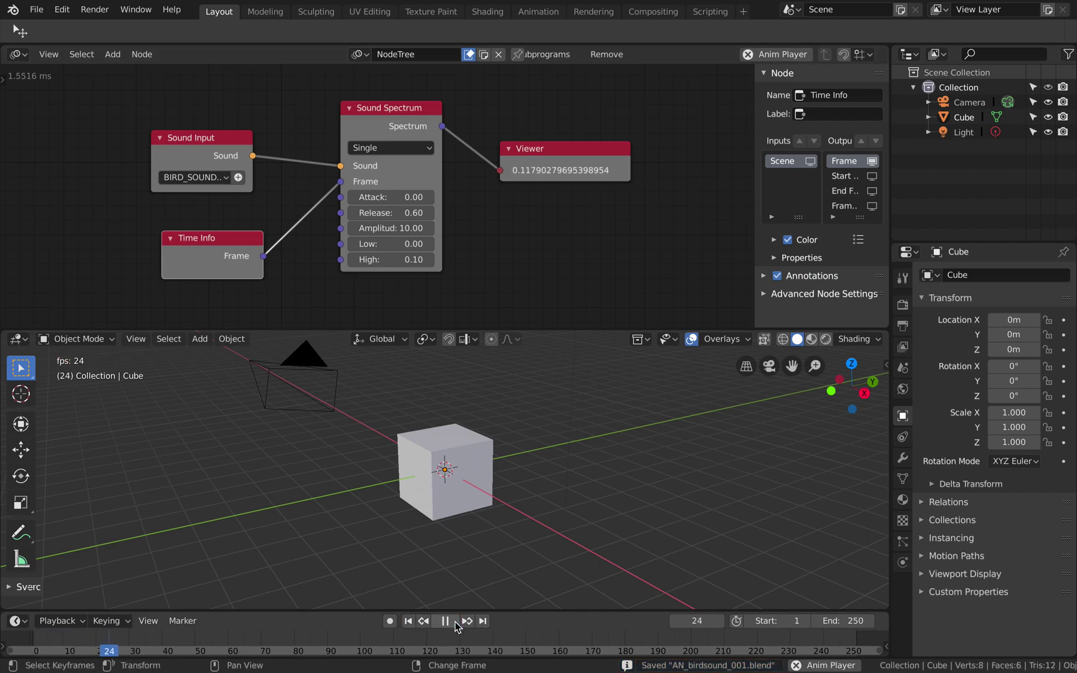
{"action": "key", "text": "XF86AudioLowerVolume"}
{"action": "key", "text": "XF86AudioLowerVolume"}
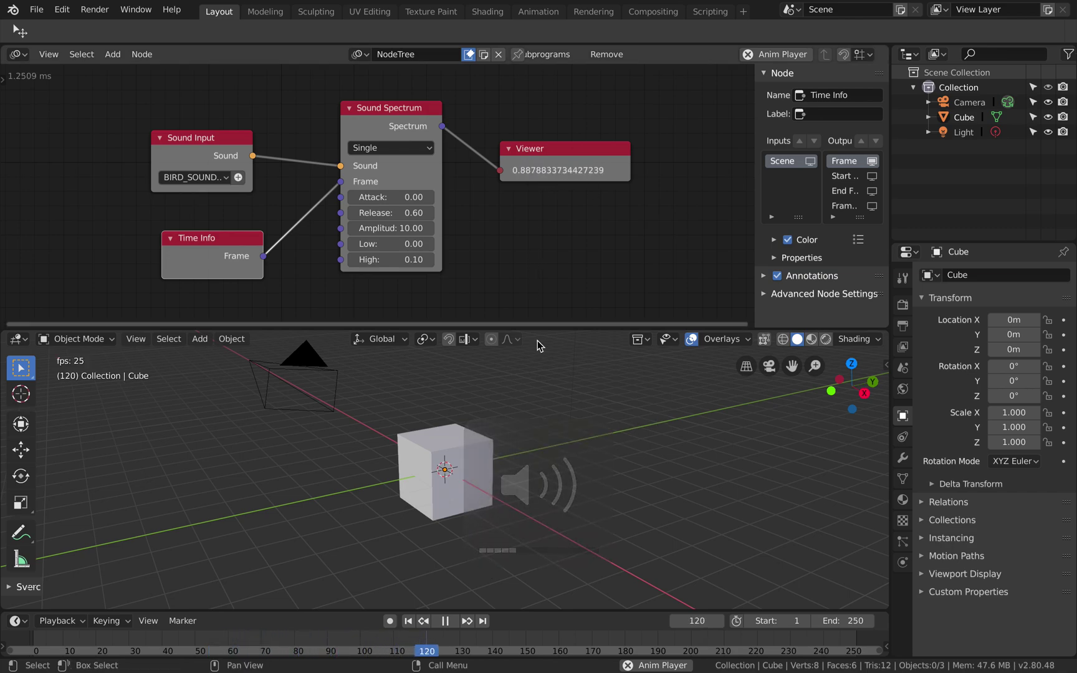
{"action": "left_click", "coordinate": [447, 620]}
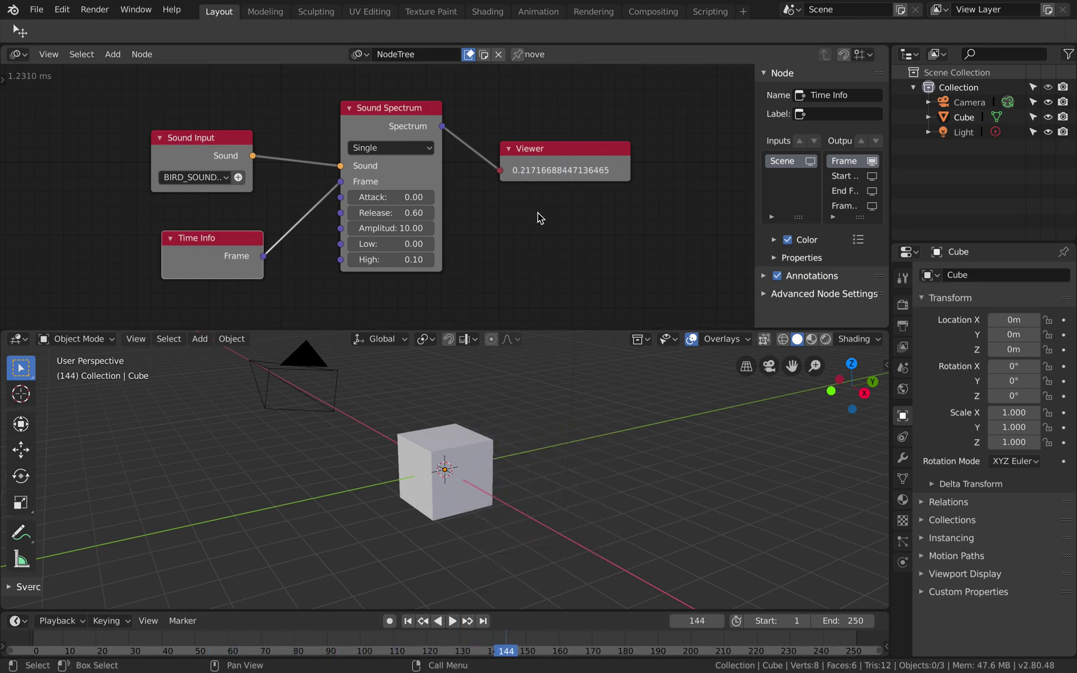
{"action": "key", "text": "ctrl+s"}
Add an Object Transforms Output node to the right of the Viewer node.
{"action": "scroll", "coordinate": [549, 176], "scroll_direction": "down", "scroll_amount": 2}
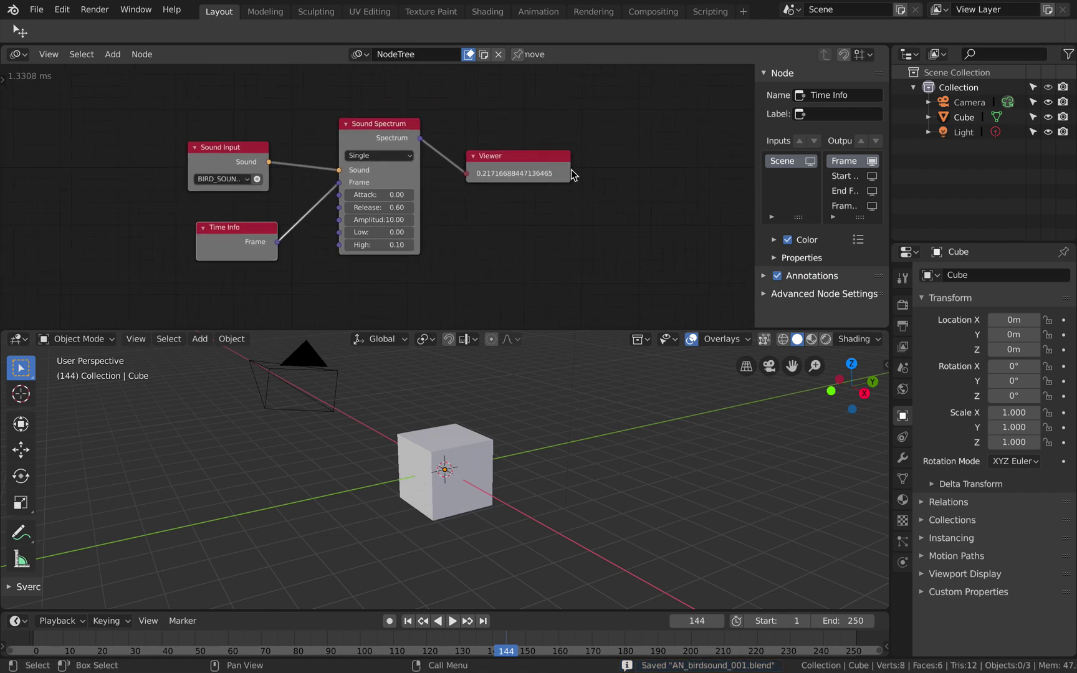
{"action": "scroll", "coordinate": [571, 170], "scroll_direction": "right", "scroll_amount": 3}
{"action": "key", "text": "shift+a"}
{"action": "left_click", "coordinate": [569, 170]}
{"action": "type", "text": "obje"}
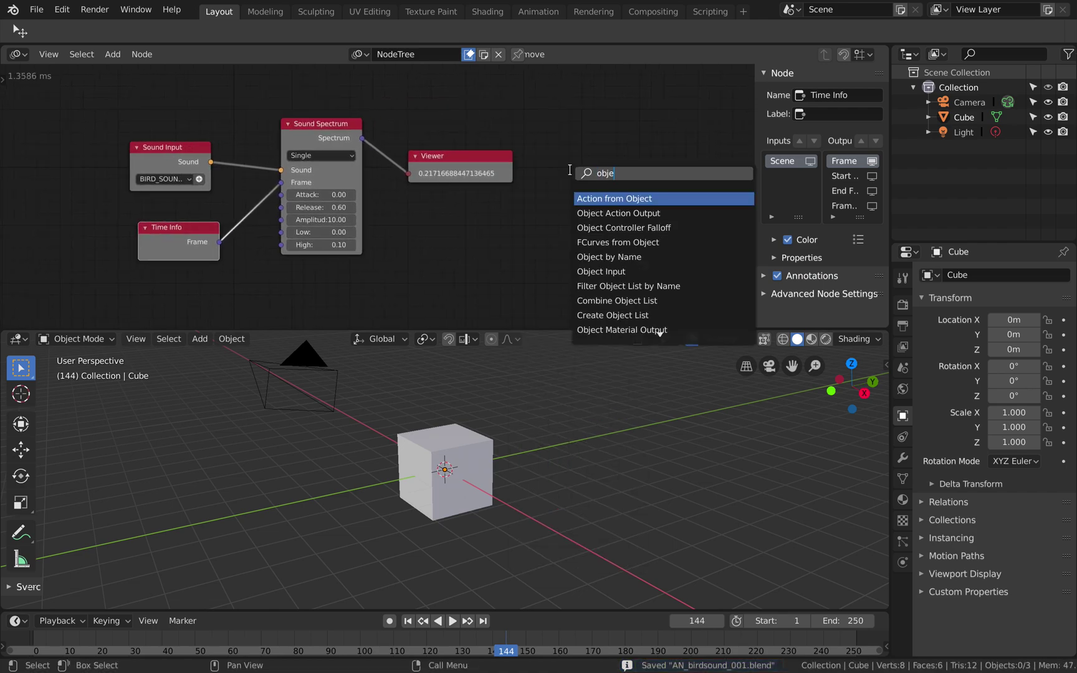
{"action": "type", "text": "t t"}
{"action": "key", "text": "BackSpace"}
{"action": "type", "text": "ct t"}
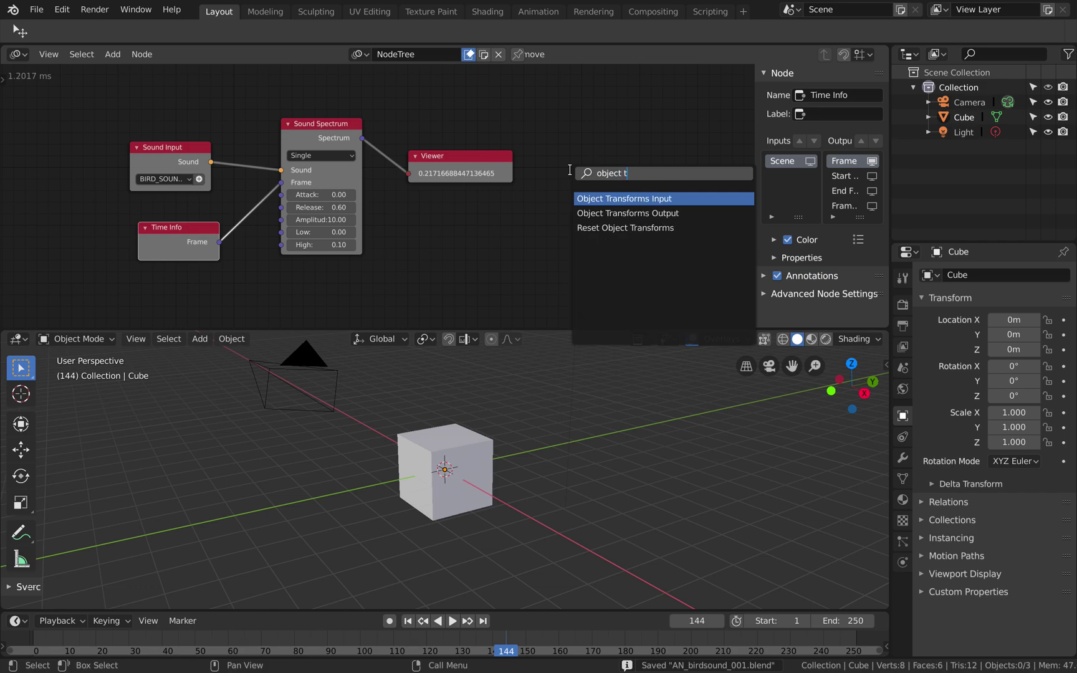
{"action": "key", "text": "Down"}
{"action": "key", "text": "Return"}
{"action": "left_click", "coordinate": [573, 178]}
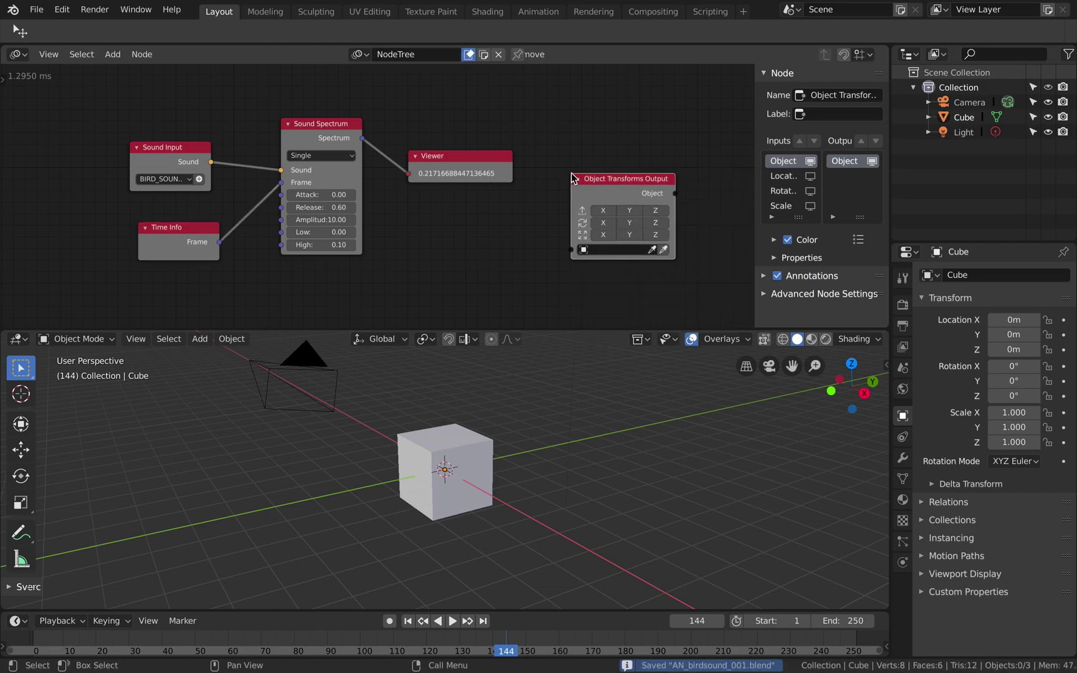
Select the cube and assign it as the object of the Object Transforms Output node.
{"action": "middle_click_drag", "start_coordinate": [506, 362], "coordinate": [535, 385]}
{"action": "scroll", "coordinate": [531, 393], "scroll_direction": "down", "scroll_amount": 2}
{"action": "middle_click_drag", "start_coordinate": [585, 412], "coordinate": [529, 393]}
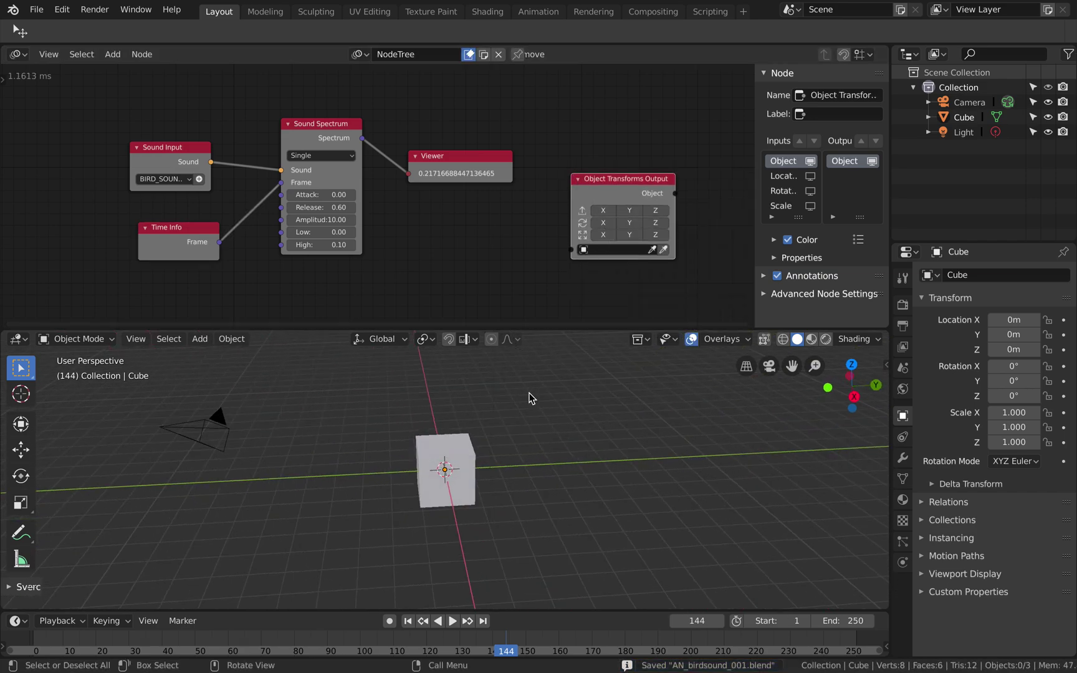
{"action": "scroll", "coordinate": [529, 393], "scroll_direction": "up", "scroll_amount": 4}
{"action": "left_click", "coordinate": [470, 468]}
{"action": "right_click", "coordinate": [471, 469]}
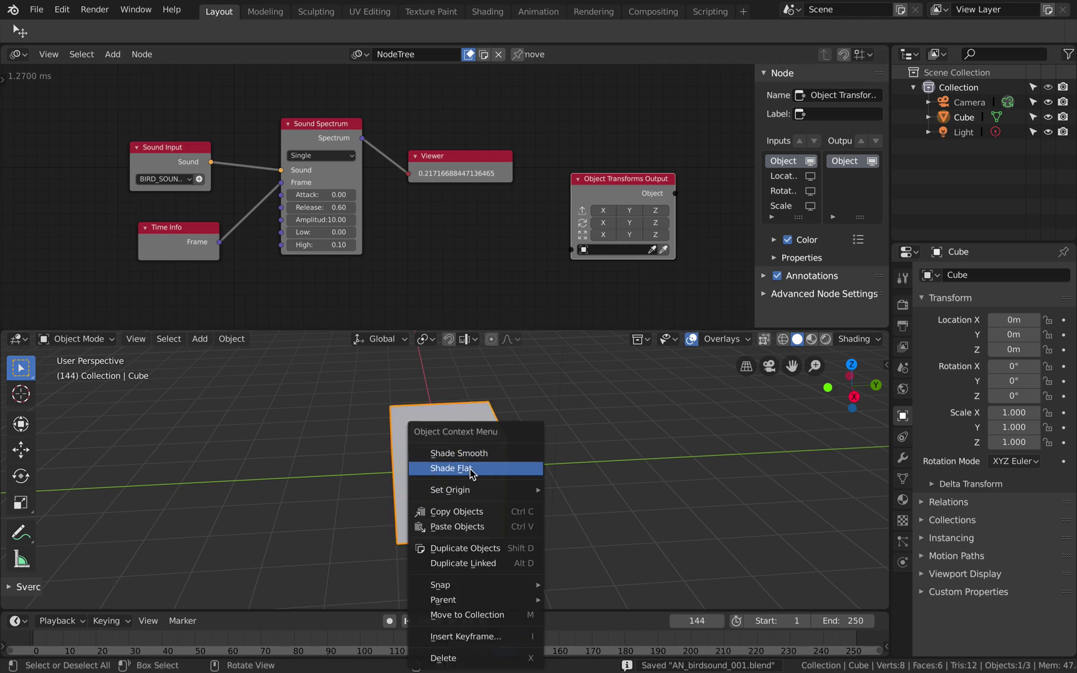
{"action": "left_click", "coordinate": [663, 249]}
{"action": "left_click", "coordinate": [459, 477]}
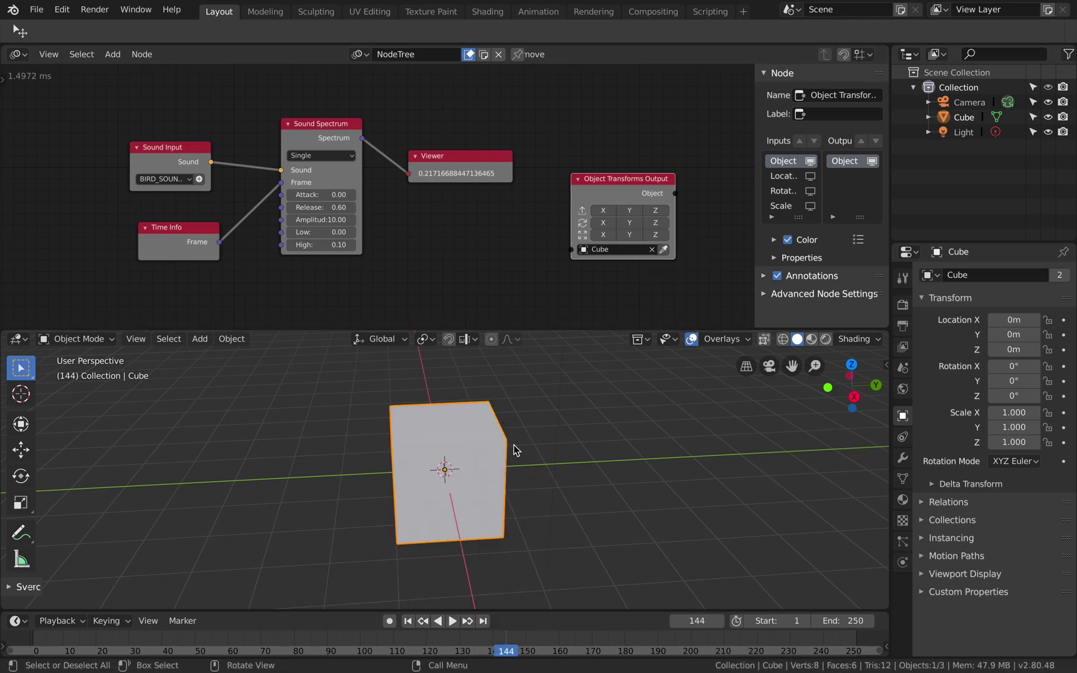
Enable X, Y and Z scale on the Object Transforms Output node and connect the Spectrum output to its Scale input.
{"action": "middle_click_drag", "start_coordinate": [502, 451], "coordinate": [536, 426]}
{"action": "left_click", "coordinate": [603, 234]}
{"action": "left_click", "coordinate": [630, 234]}
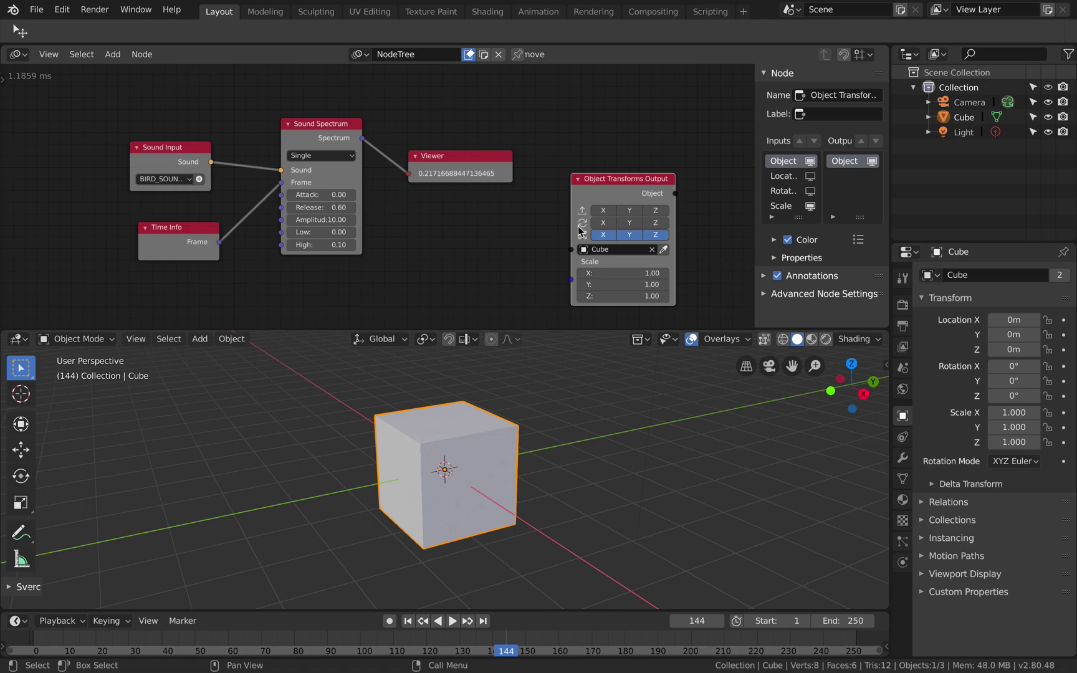
{"action": "key", "text": "ctrl+s"}
{"action": "left_click_drag", "start_coordinate": [362, 138], "coordinate": [571, 280]}
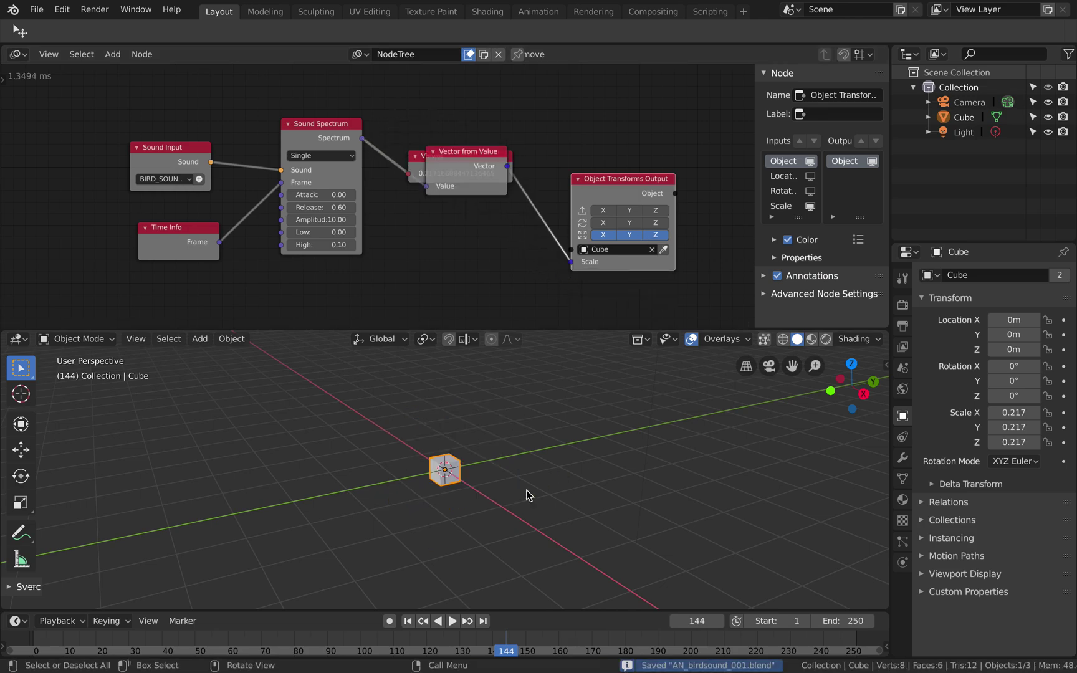
Play the animation to examine how the cube scales with the sound, stop playback and save the file.
{"action": "left_click", "coordinate": [452, 621]}
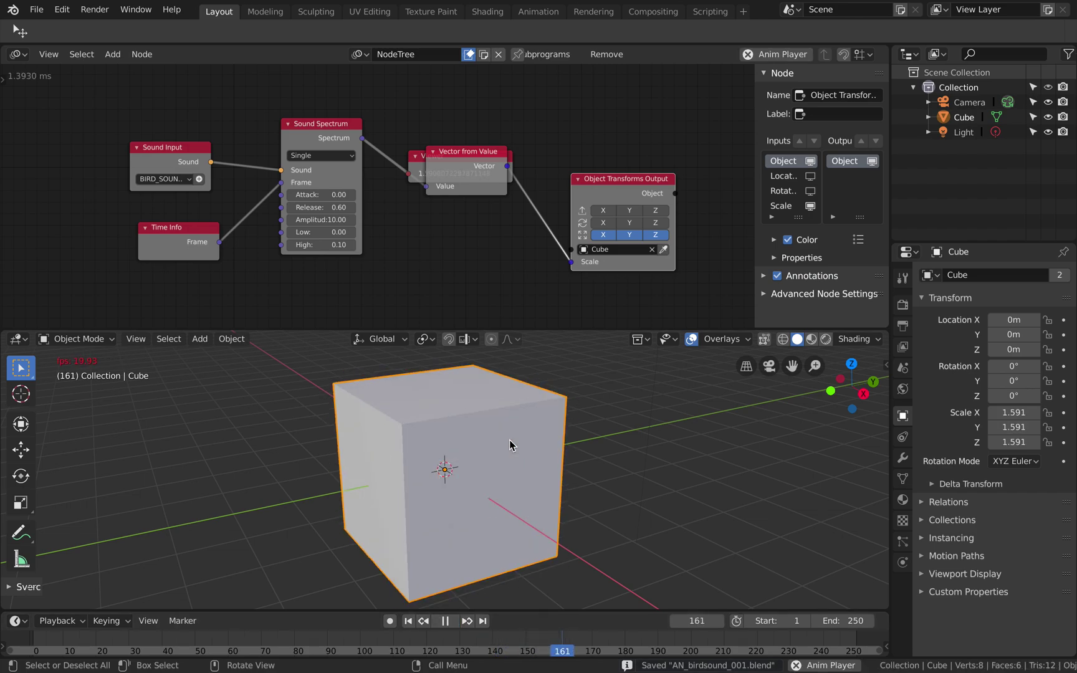
{"action": "middle_click_drag", "start_coordinate": [432, 412], "coordinate": [461, 419]}
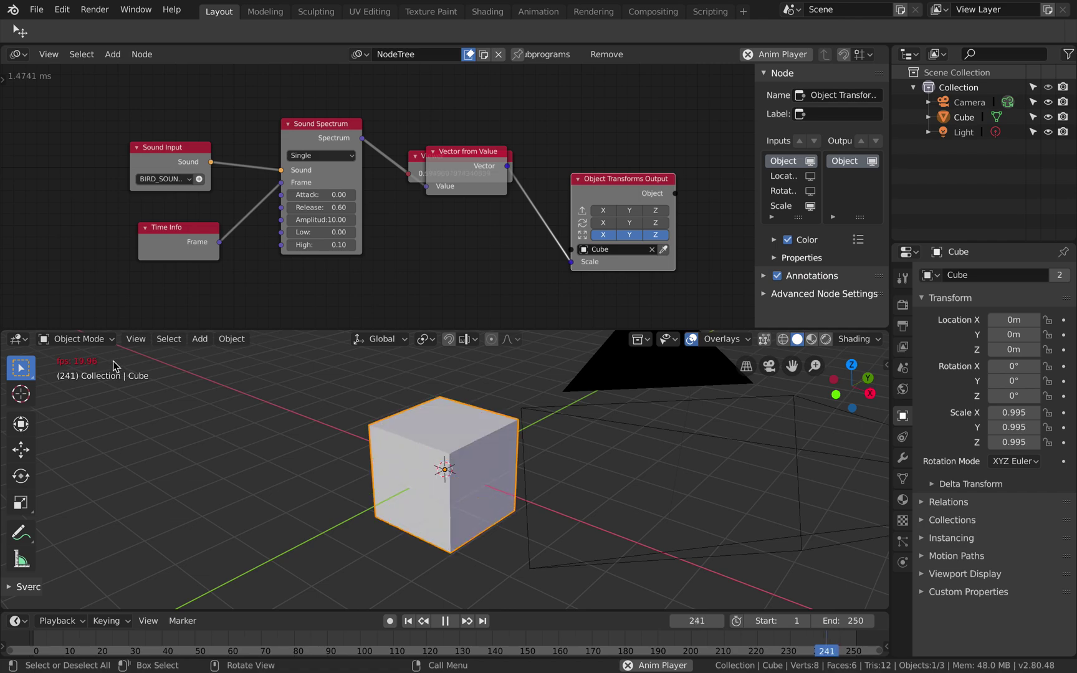
{"action": "middle_click_drag", "start_coordinate": [350, 450], "coordinate": [337, 435]}
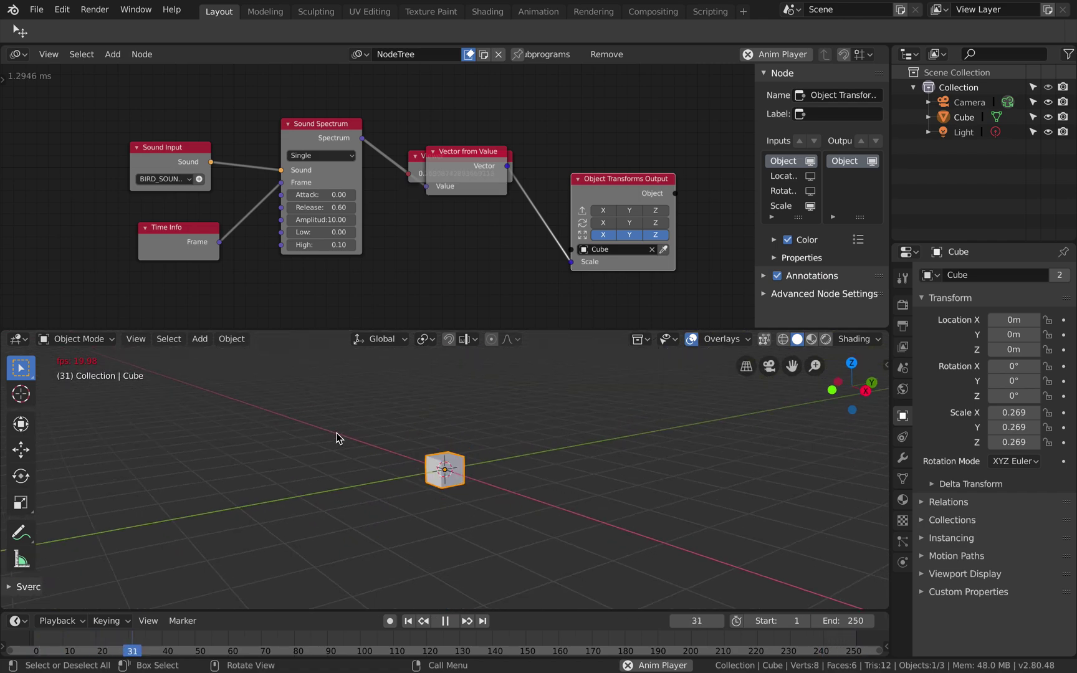
{"action": "left_click", "coordinate": [444, 622]}
{"action": "key", "text": "ctrl+s"}
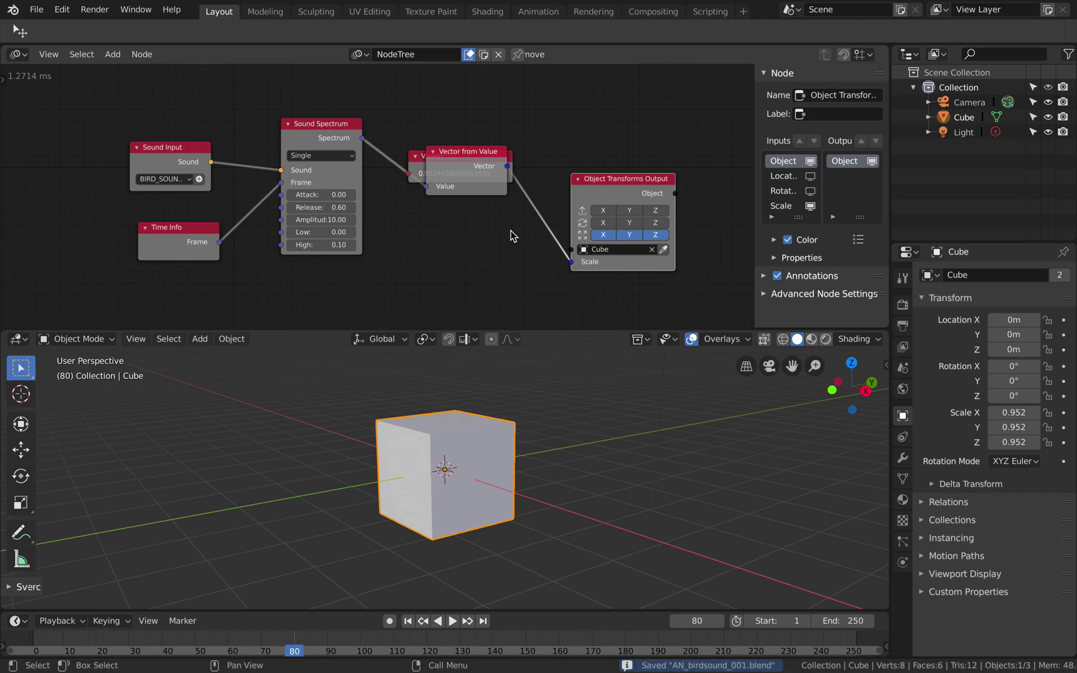
Move the Vector from Value node below the Viewer and shift the Object Transforms Output node further right.
{"action": "left_click_drag", "start_coordinate": [475, 156], "coordinate": [477, 215]}
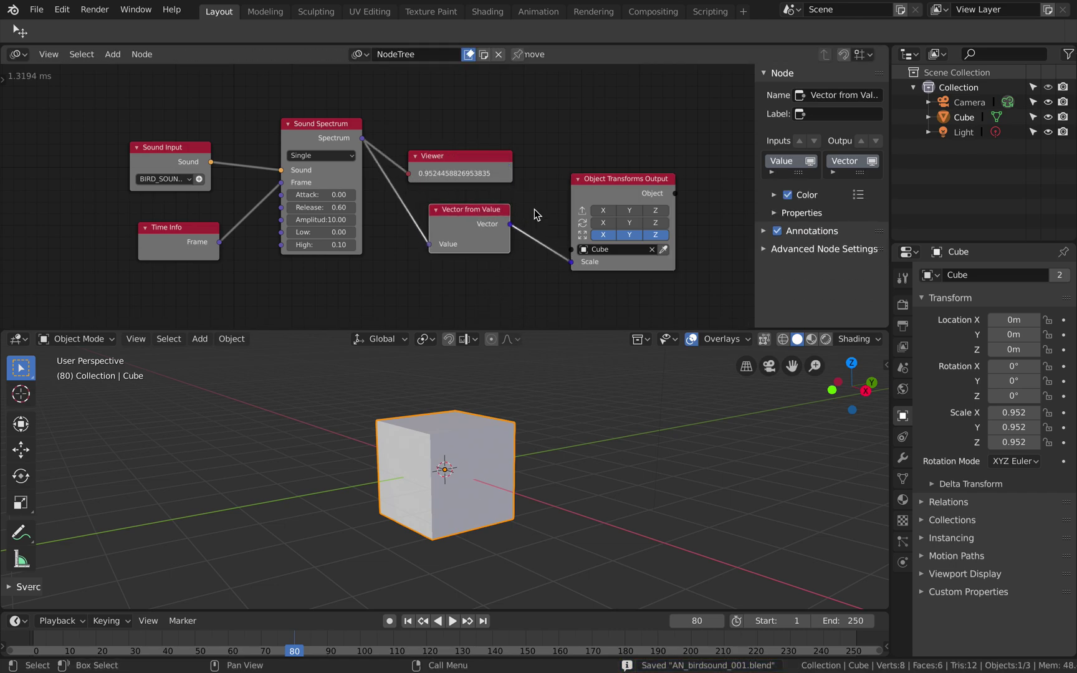
{"action": "left_click_drag", "start_coordinate": [596, 185], "coordinate": [623, 185]}
{"action": "key", "text": "Home"}
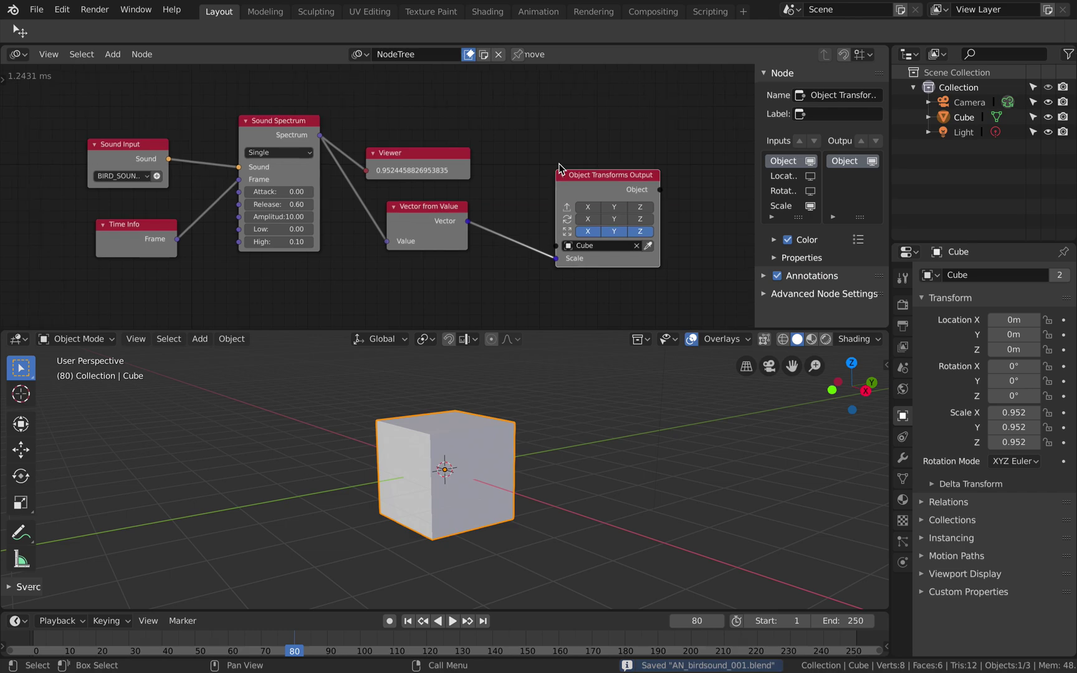
Insert a Math node into the link between the Sound Spectrum and Vector from Value nodes.
{"action": "left_click", "coordinate": [437, 214]}
{"action": "key", "text": "ctrl+a"}
{"action": "type", "text": "math"}
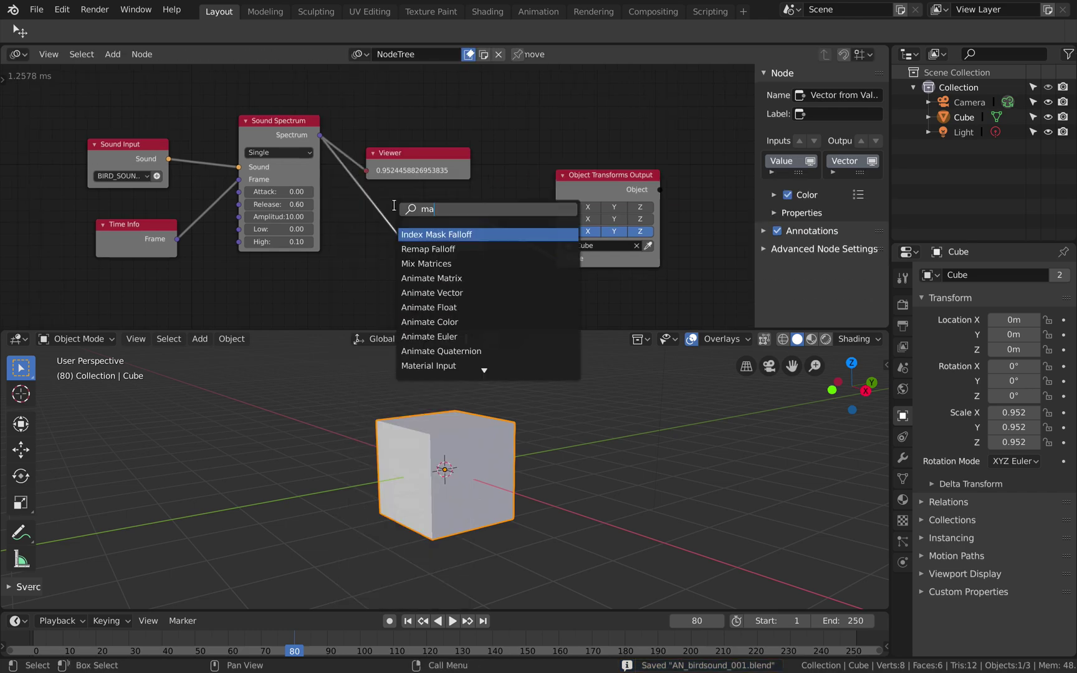
{"action": "key", "text": "Return"}
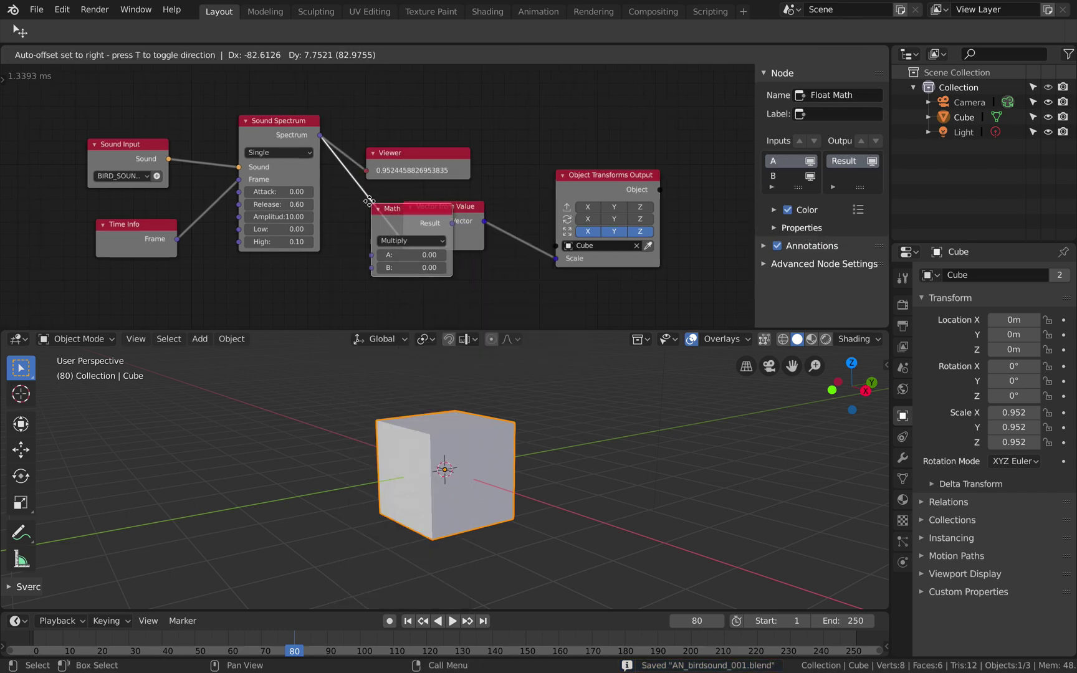
{"action": "left_click", "coordinate": [405, 215]}
Switch the Math node's operation to Add and set its B value to 1.
{"action": "left_click", "coordinate": [417, 240]}
{"action": "left_click", "coordinate": [418, 251]}
{"action": "left_click", "coordinate": [411, 263]}
{"action": "type", "text": "1"}
{"action": "key", "text": "Return"}
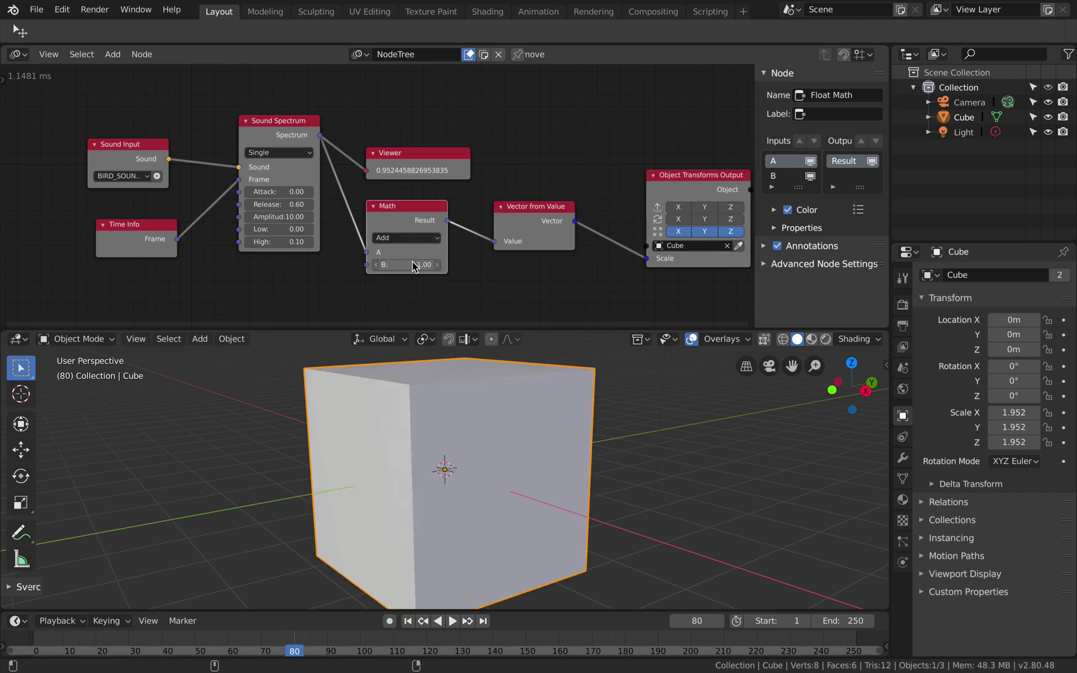
Set the Math node's B value to 0.5 and save the file.
{"action": "key", "text": "ctrl+s"}
{"action": "type", "text": "5"}
{"action": "key", "text": "Return"}
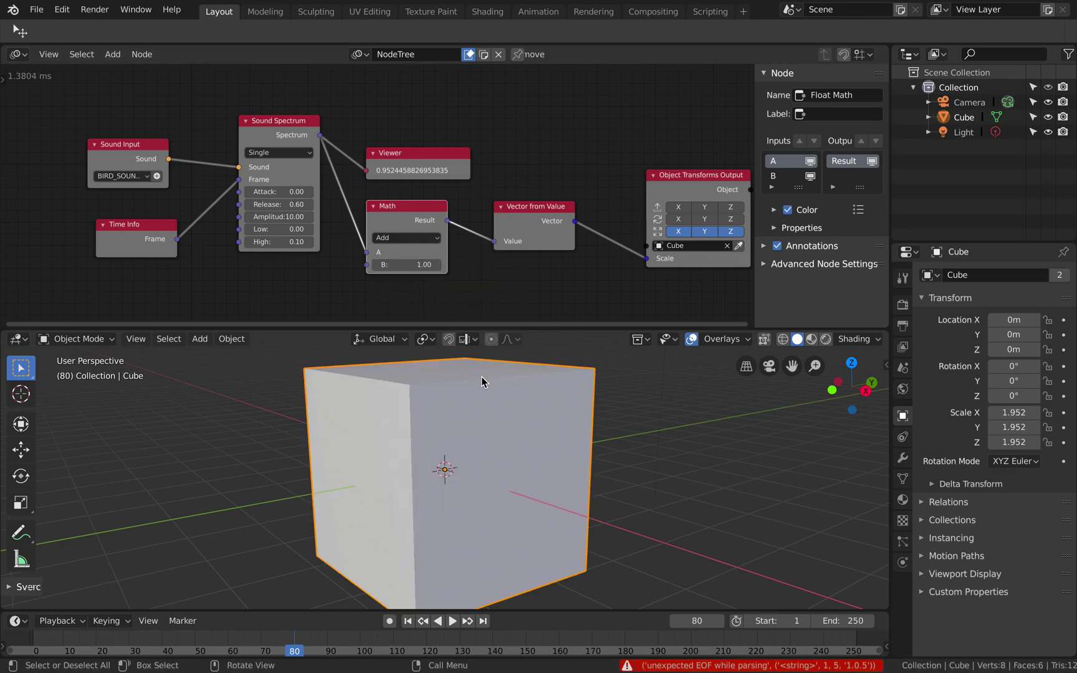
{"action": "left_click", "coordinate": [406, 265]}
{"action": "type", "text": ".5"}
{"action": "key", "text": "Return"}
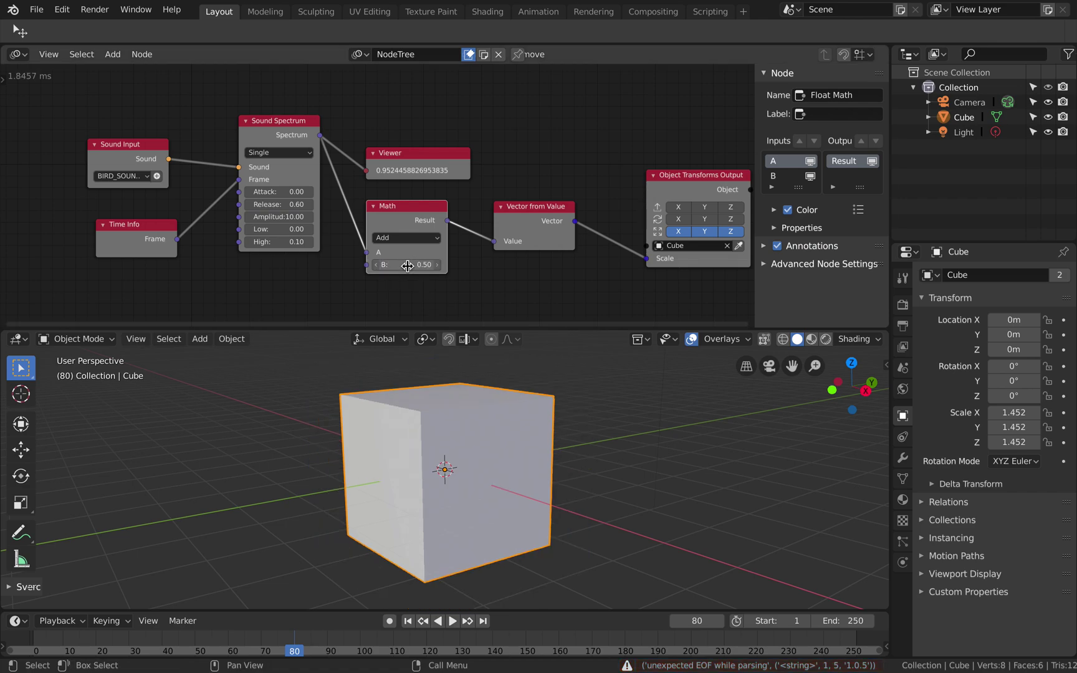
{"action": "scroll", "coordinate": [485, 447], "scroll_direction": "up", "scroll_amount": 5}
{"action": "scroll", "coordinate": [485, 446], "scroll_direction": "down", "scroll_amount": 5}
{"action": "key", "text": "ctrl+s"}
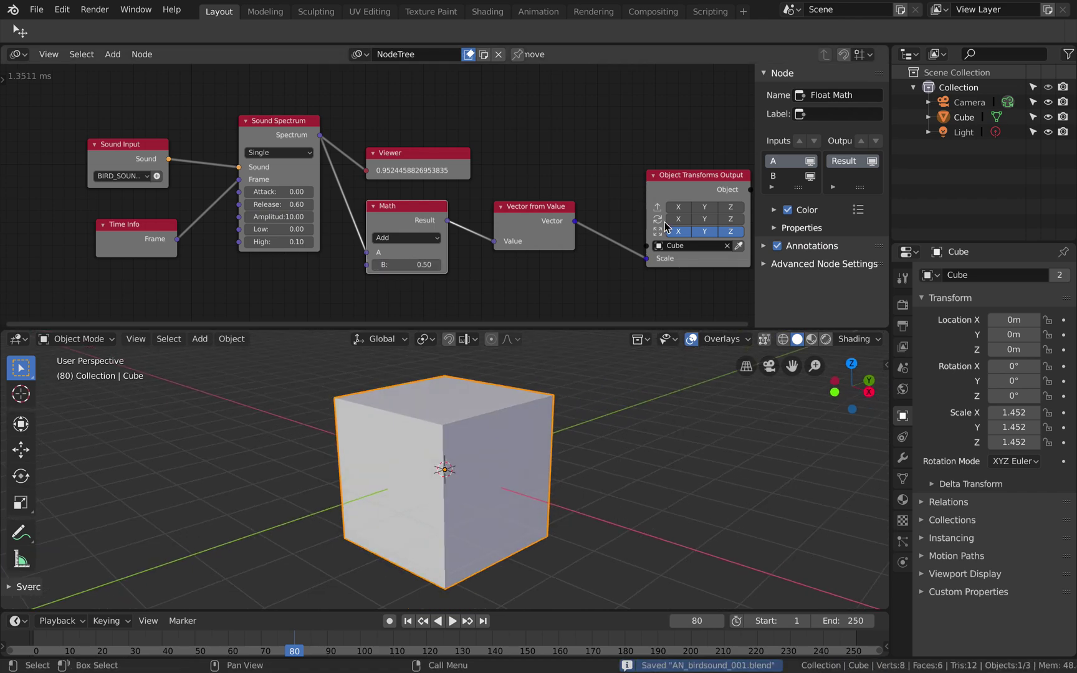
Play the animation to check the cube's scaling with the added offset, stop playback and save.
{"action": "key", "text": "space"}
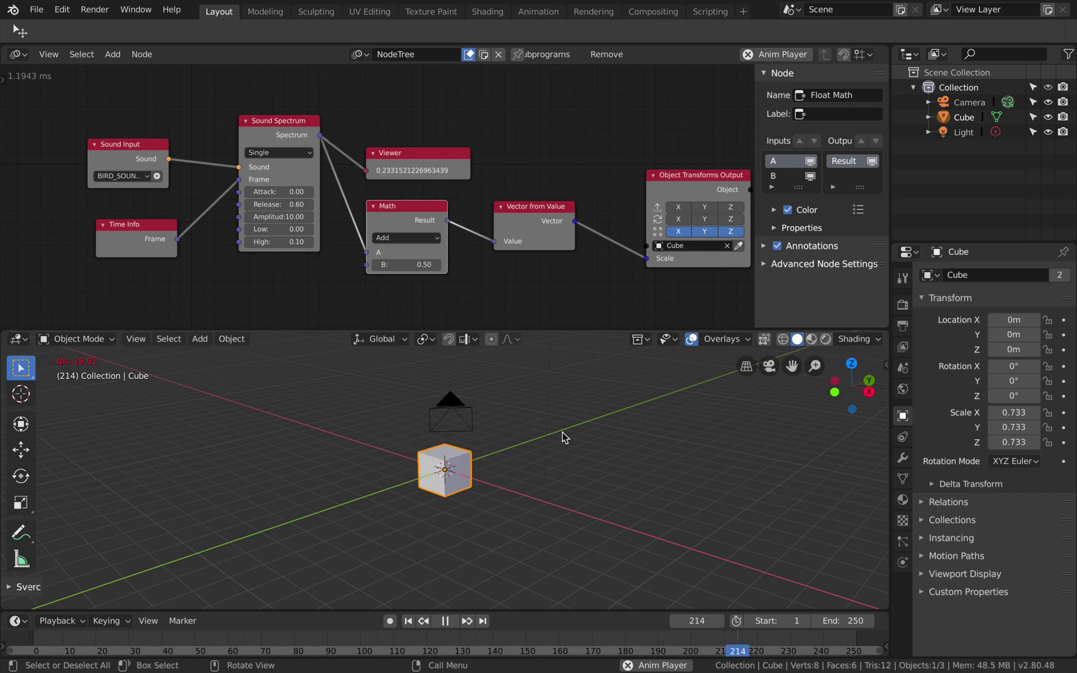
{"action": "key", "text": "space"}
{"action": "key", "text": "super+s"}
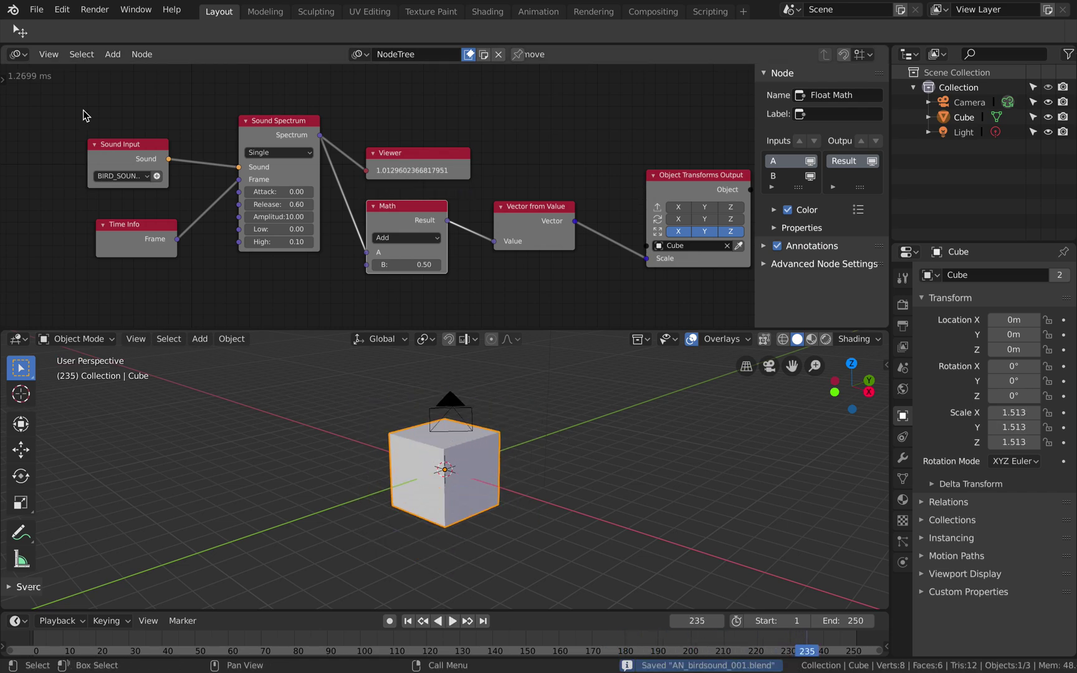
Save the project as a new version named AN_birdsound_002.blend and narrow the node editor's sidebar.
{"action": "left_click", "coordinate": [37, 9]}
{"action": "left_click", "coordinate": [79, 139]}
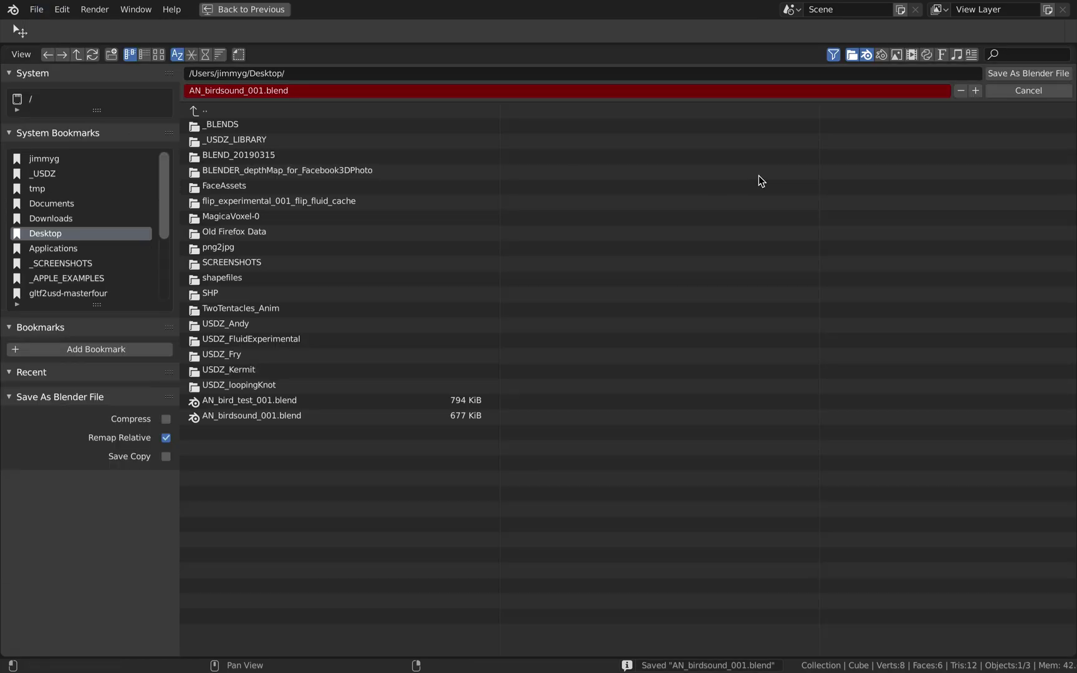
{"action": "left_click", "coordinate": [996, 75]}
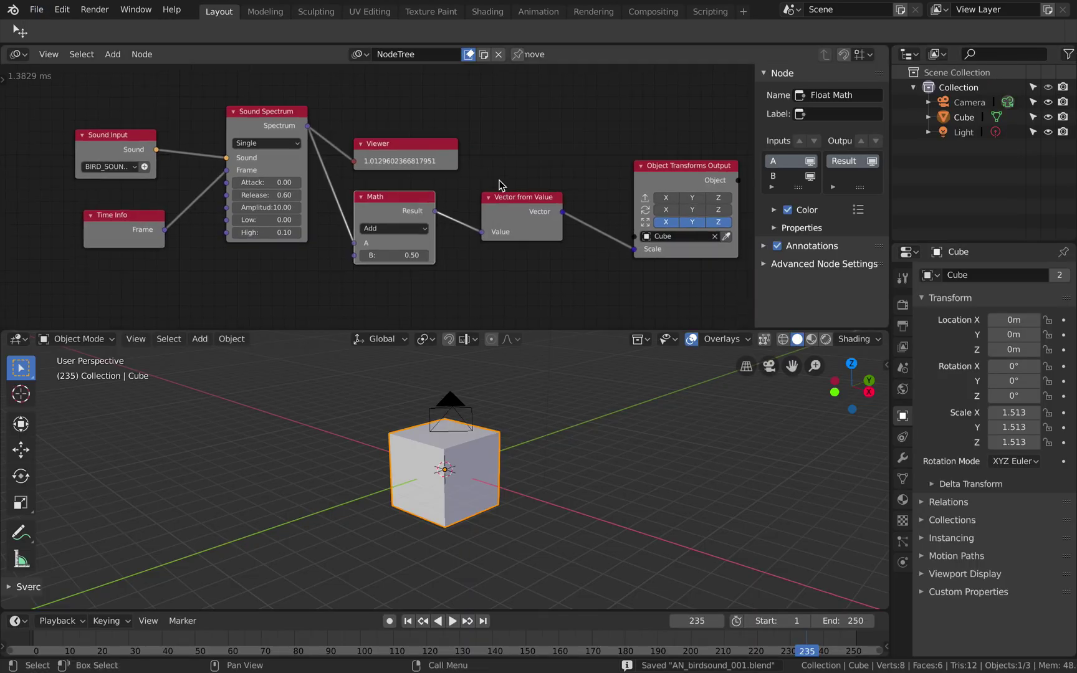
{"action": "left_click_drag", "start_coordinate": [756, 153], "coordinate": [766, 153]}
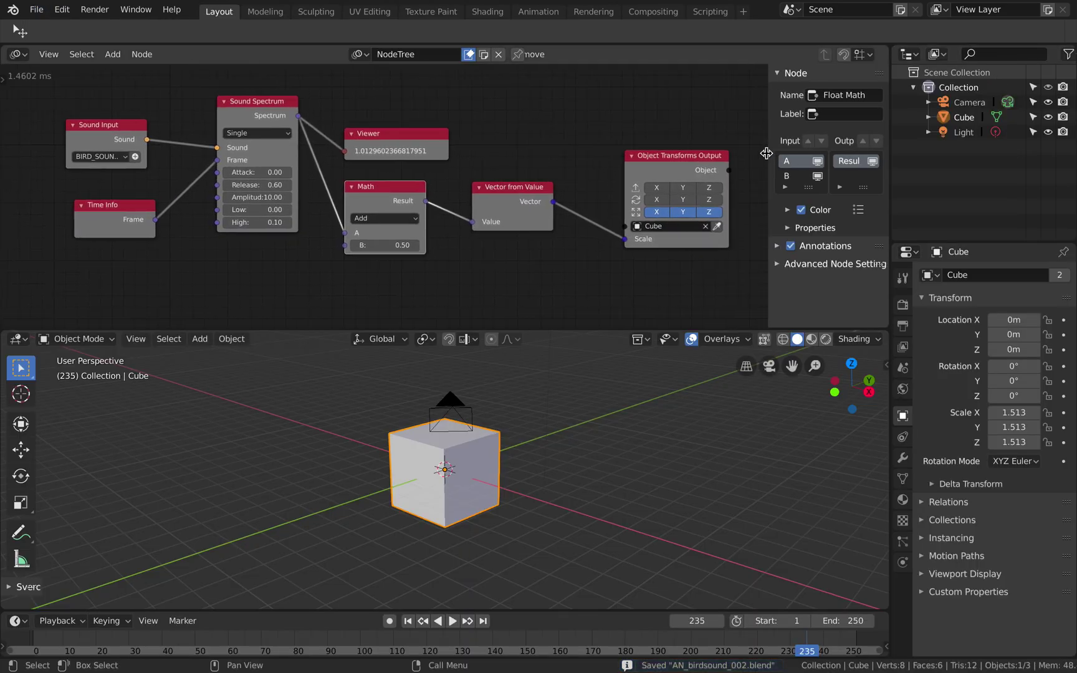
Switch the Sound Spectrum node's sampling method to Exponential and run the animation playback.
{"action": "scroll", "coordinate": [252, 215], "scroll_direction": "up", "scroll_amount": 1}
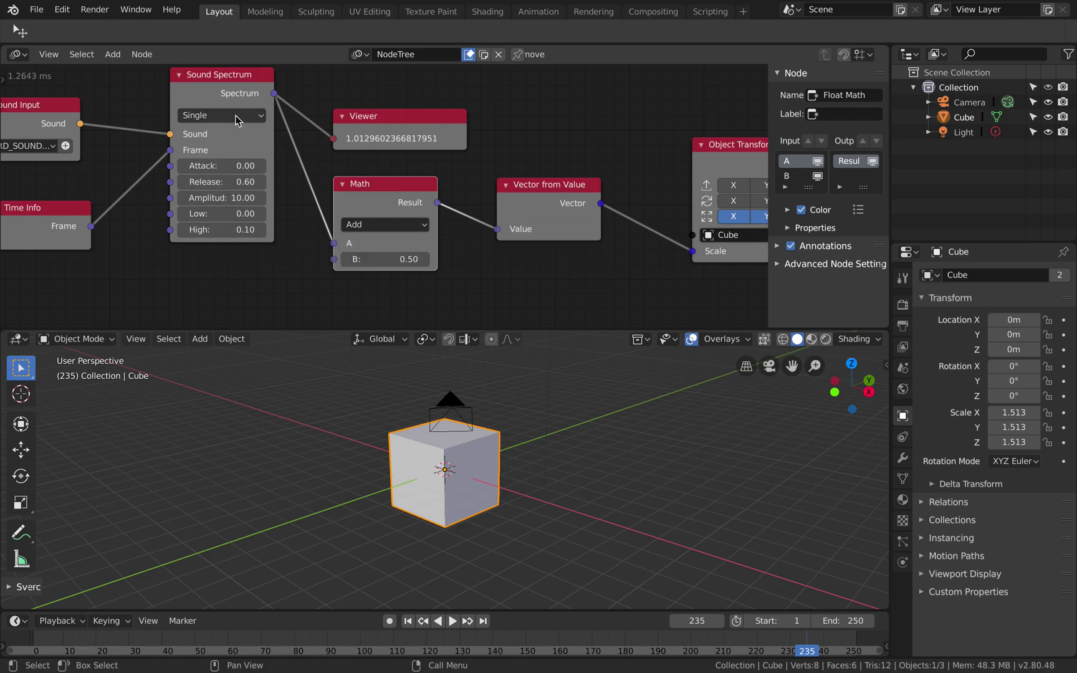
{"action": "scroll", "coordinate": [323, 182], "scroll_direction": "down", "scroll_amount": 1}
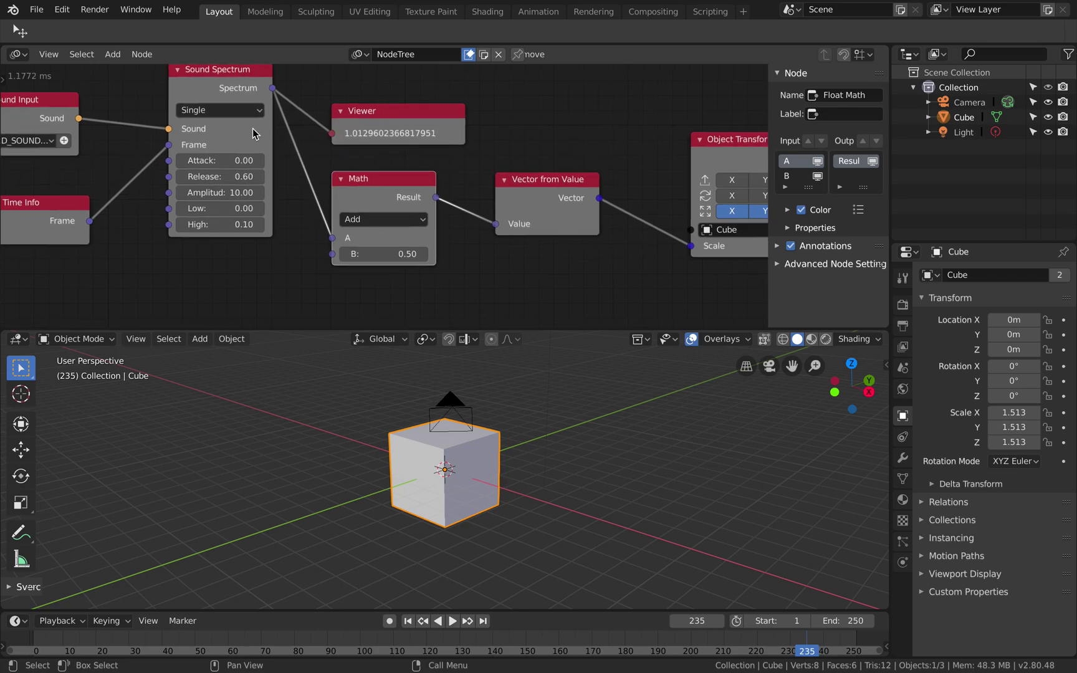
{"action": "left_click", "coordinate": [235, 112]}
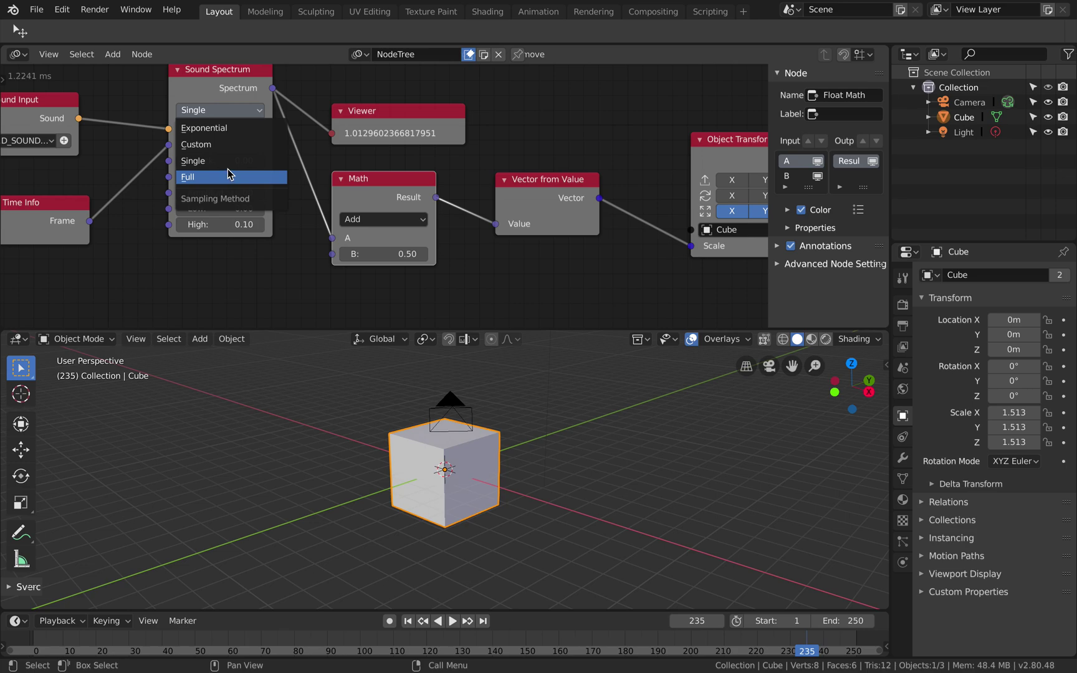
{"action": "left_click", "coordinate": [231, 129]}
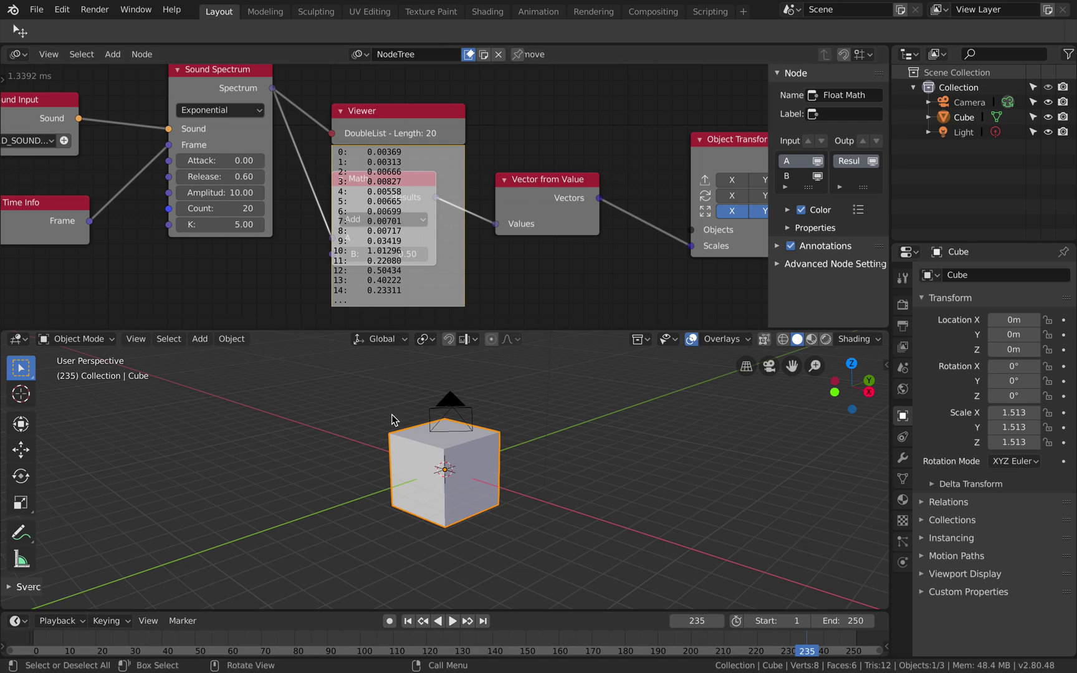
{"action": "key", "text": "space"}
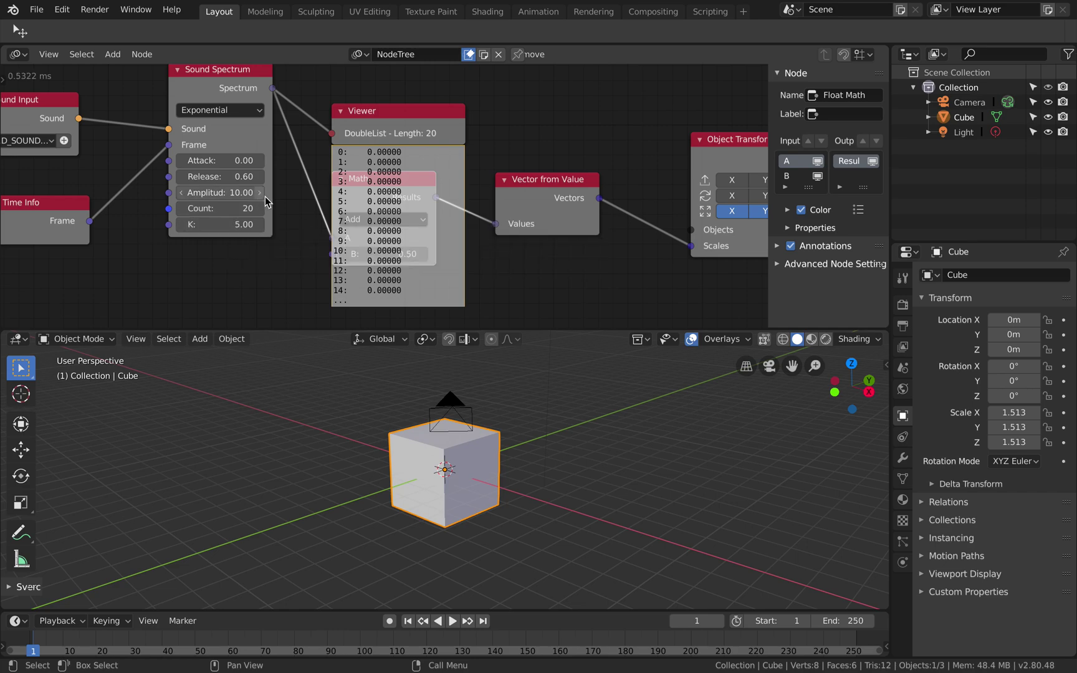
Widen the Sound Spectrum node so its Amplitude label is fully readable, and save the file.
{"action": "left_click_drag", "start_coordinate": [271, 196], "coordinate": [288, 196]}
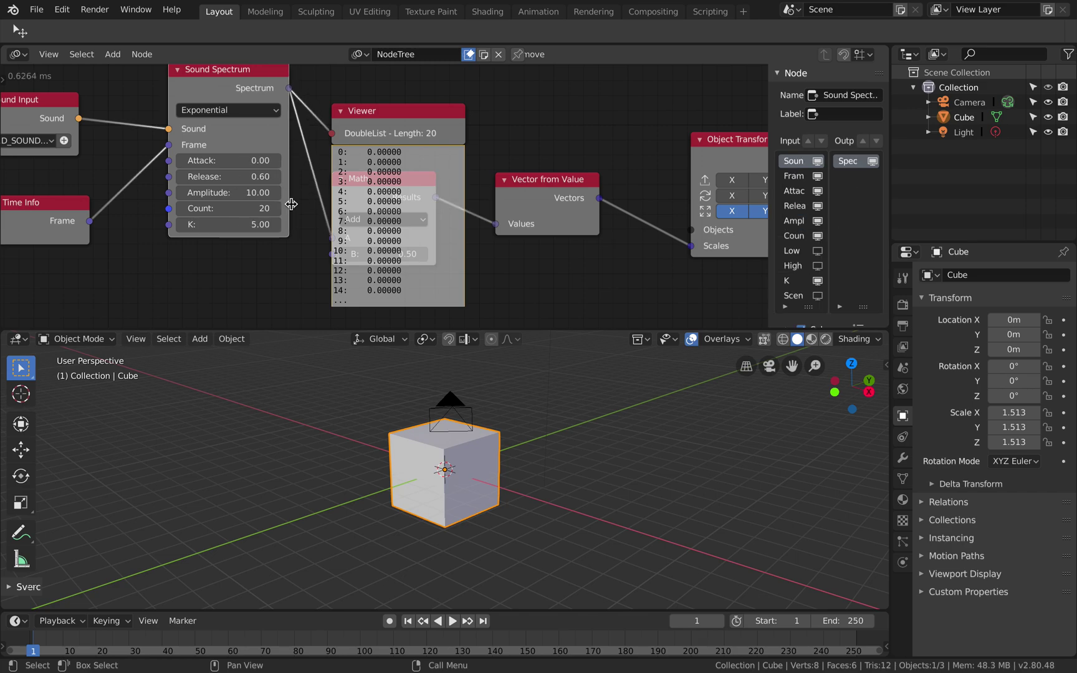
{"action": "middle_click_drag", "start_coordinate": [416, 401], "coordinate": [417, 406]}
{"action": "scroll", "coordinate": [417, 403], "scroll_direction": "down", "scroll_amount": 4}
{"action": "key", "text": "ctrl+s"}
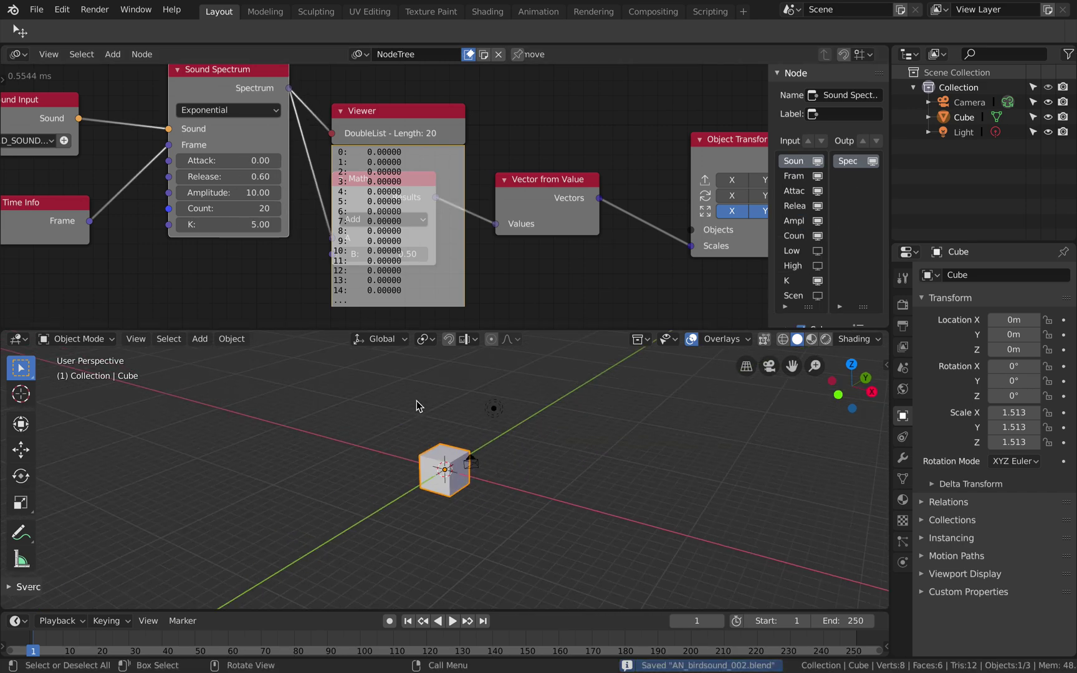
Move the cube away from the origin and delete it from the scene.
{"action": "key", "text": "g"}
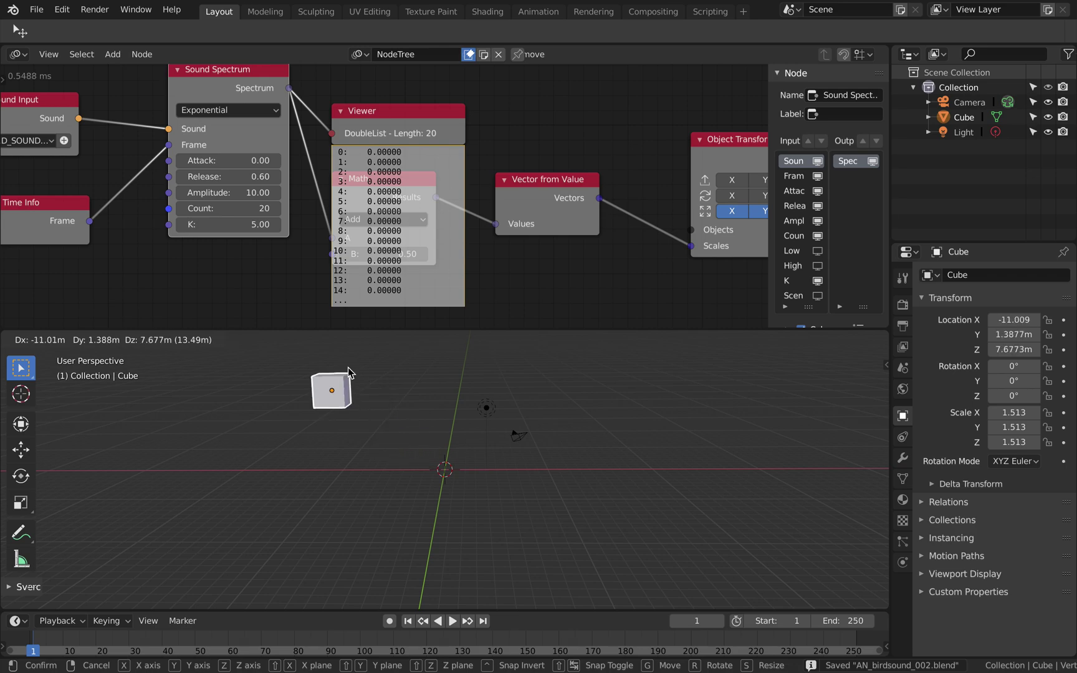
{"action": "left_click", "coordinate": [349, 381]}
{"action": "middle_click_drag", "start_coordinate": [351, 381], "coordinate": [366, 379]}
{"action": "key", "text": "Delete"}
Add a Monkey mesh, move it to about X -10.6 m, Y 0.9 m, Z 7.3 m, and save the file.
{"action": "key", "text": "shift+a"}
{"action": "mouse_move", "coordinate": [366, 379]}
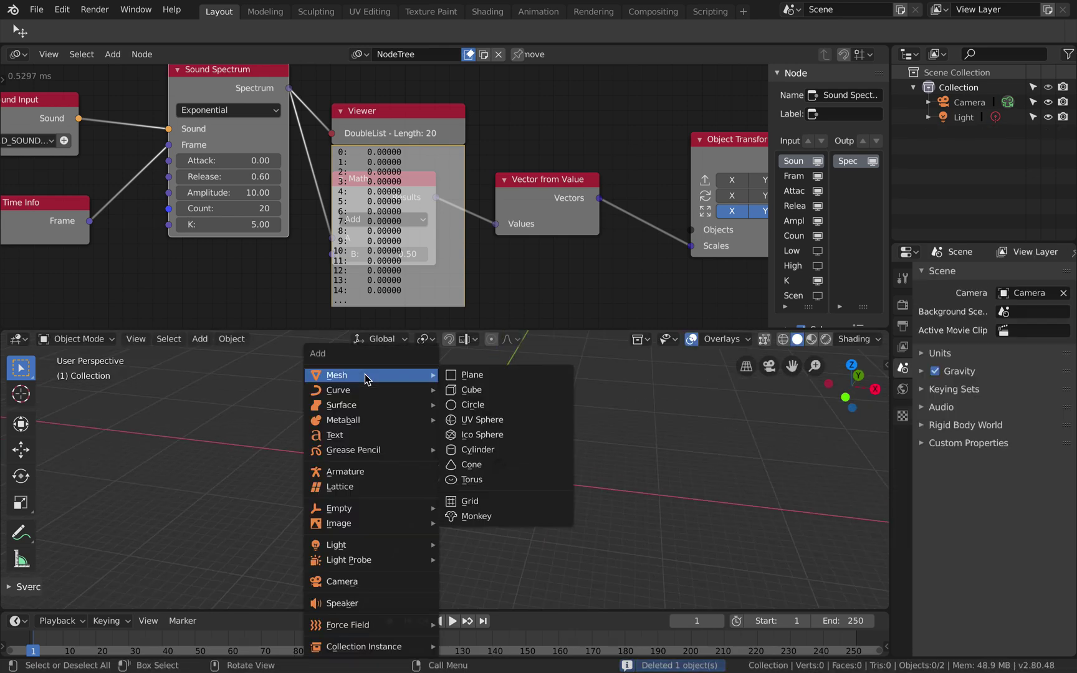
{"action": "left_click", "coordinate": [491, 516]}
{"action": "key", "text": "g"}
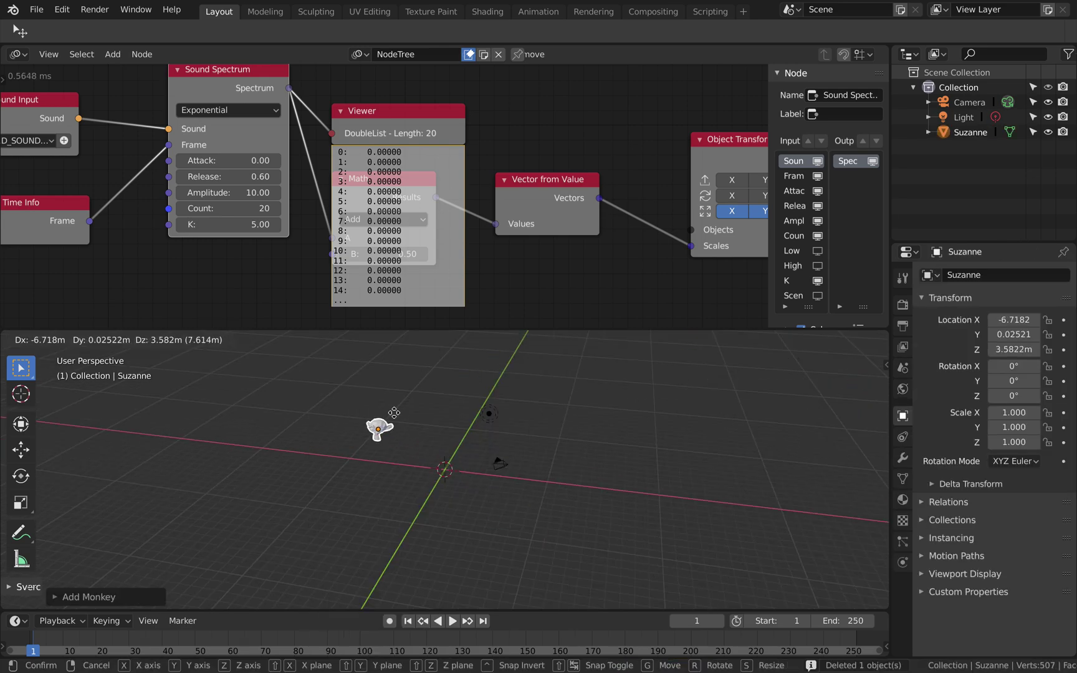
{"action": "left_click", "coordinate": [389, 407]}
{"action": "key", "text": "ctrl+s"}
Add an Object Instancer node below the Vector from Value node.
{"action": "middle_click_drag", "start_coordinate": [418, 195], "coordinate": [358, 165]}
{"action": "key", "text": "shift+a"}
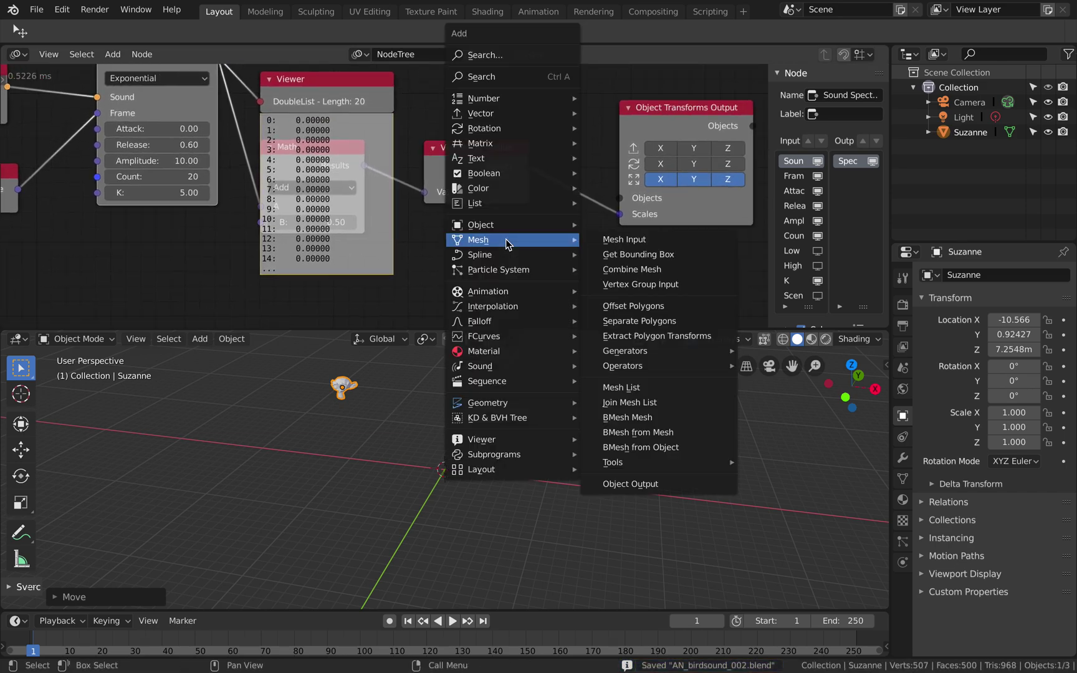
{"action": "left_click", "coordinate": [521, 81]}
{"action": "type", "text": "insta"}
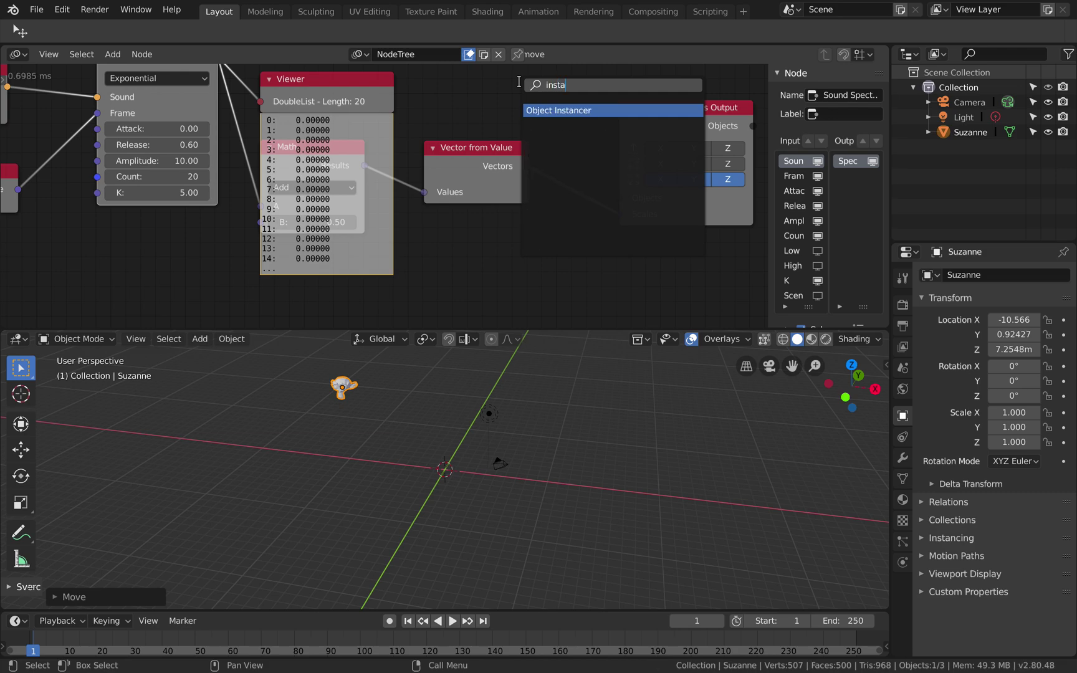
{"action": "key", "text": "Return"}
{"action": "left_click", "coordinate": [455, 212]}
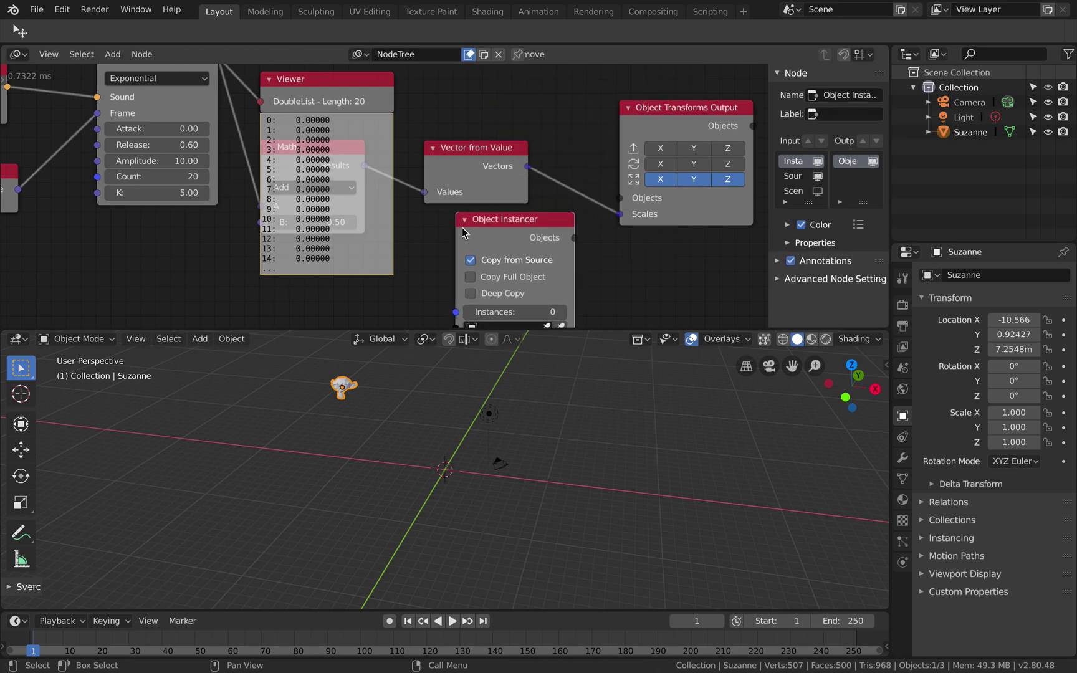
Pick the Suzanne object in the viewport as the Object Instancer's source.
{"action": "scroll", "coordinate": [391, 294], "scroll_direction": "down", "scroll_amount": 2}
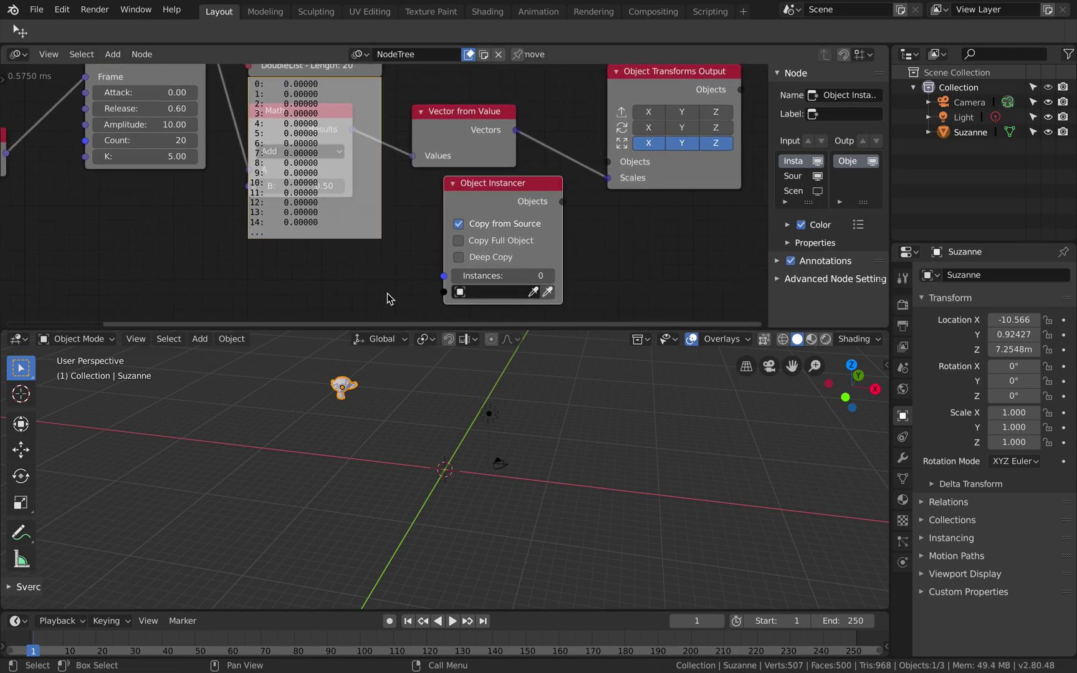
{"action": "left_click", "coordinate": [533, 293]}
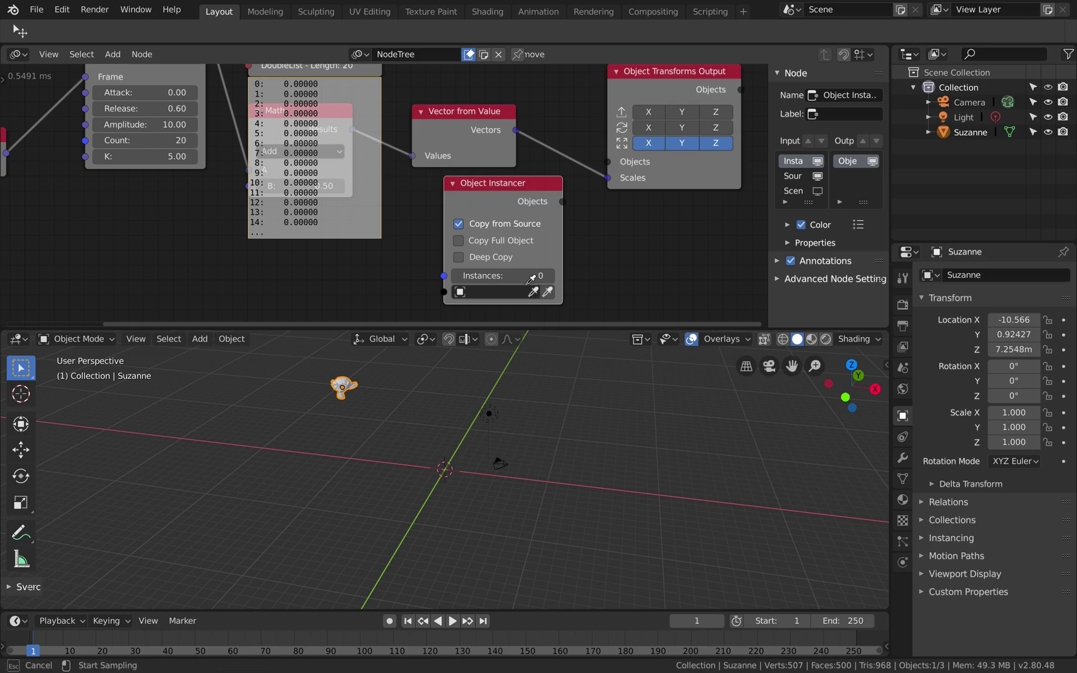
{"action": "left_click", "coordinate": [355, 372]}
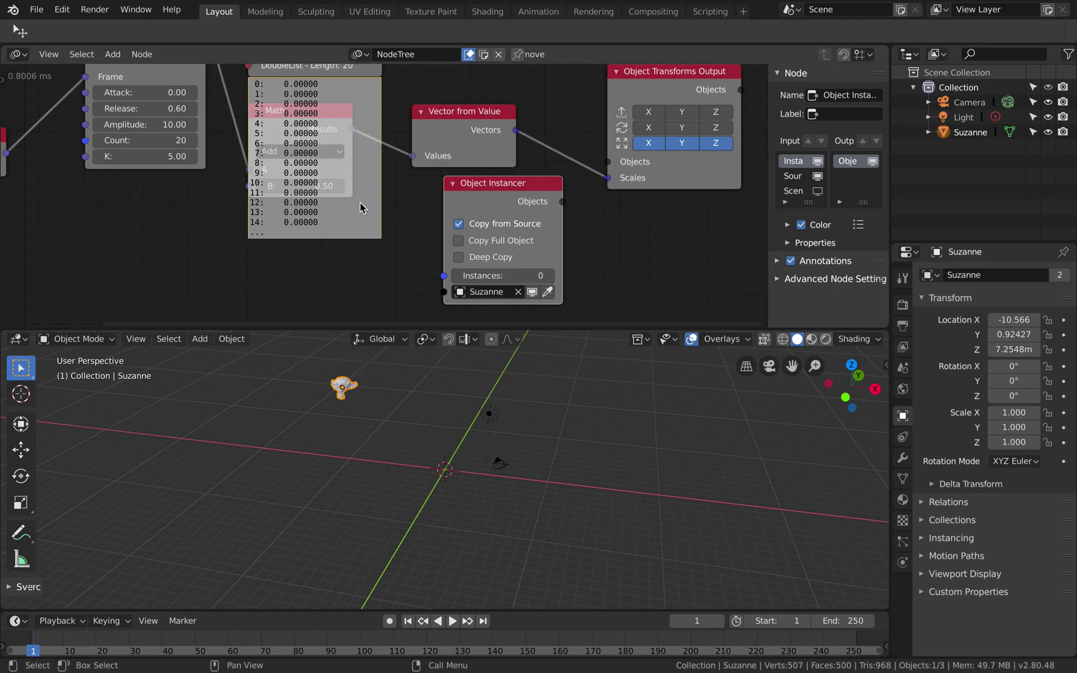
Connect the Sound Spectrum node's Spectrum output to the Object Instancer's Instances input.
{"action": "scroll", "coordinate": [329, 183], "scroll_direction": "down", "scroll_amount": 1}
{"action": "scroll", "coordinate": [329, 183], "scroll_direction": "up", "scroll_amount": 3}
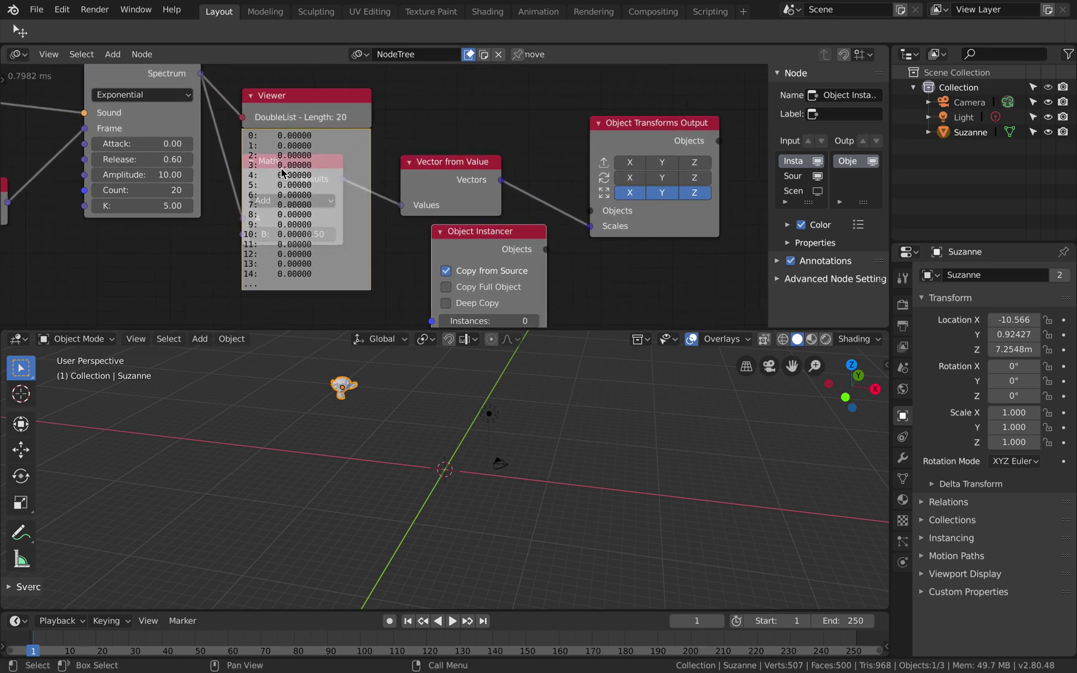
{"action": "left_click_drag", "start_coordinate": [200, 73], "coordinate": [431, 320]}
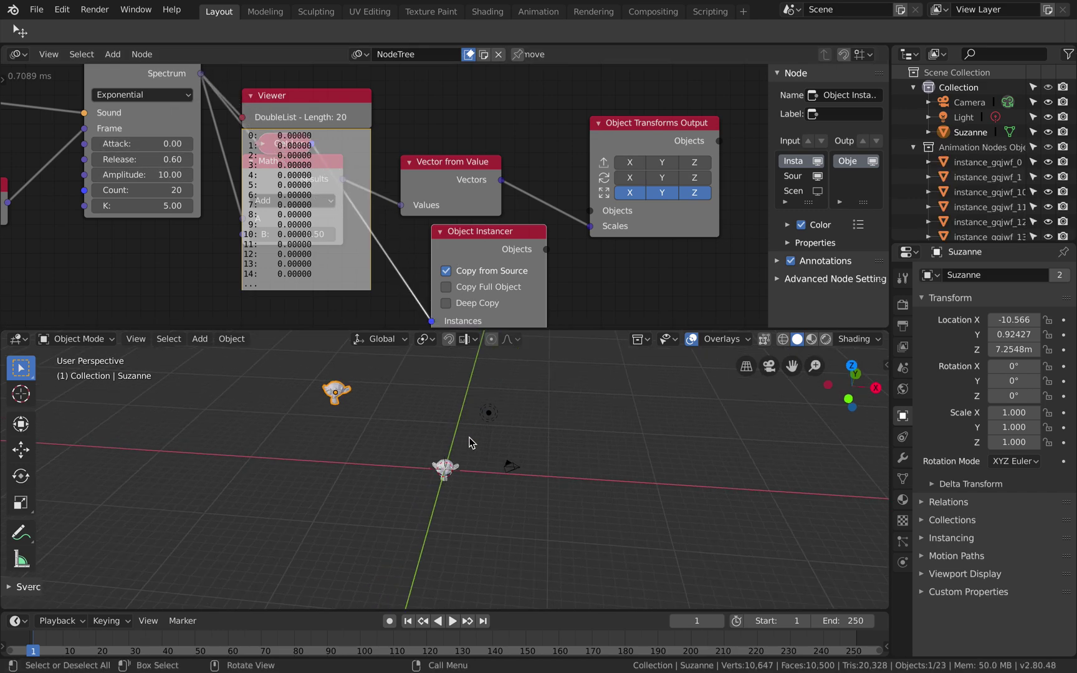
Link the Object Instancer's Objects to the Object Transforms Output node, enable its X, Y and Z location channels, and save.
{"action": "middle_click_drag", "start_coordinate": [541, 309], "coordinate": [507, 278]}
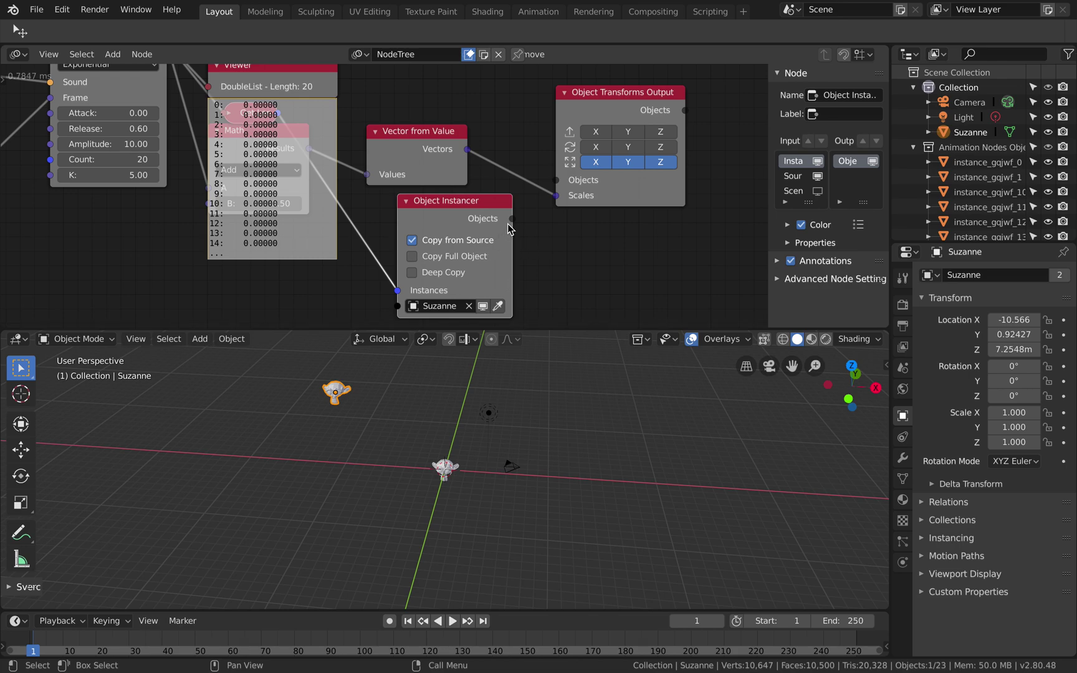
{"action": "left_click_drag", "start_coordinate": [511, 218], "coordinate": [558, 183]}
{"action": "left_click_drag", "start_coordinate": [603, 133], "coordinate": [651, 137]}
{"action": "left_click_drag", "start_coordinate": [657, 183], "coordinate": [692, 185]}
{"action": "scroll", "coordinate": [531, 195], "scroll_direction": "up", "scroll_amount": 3}
{"action": "key", "text": "super+s"}
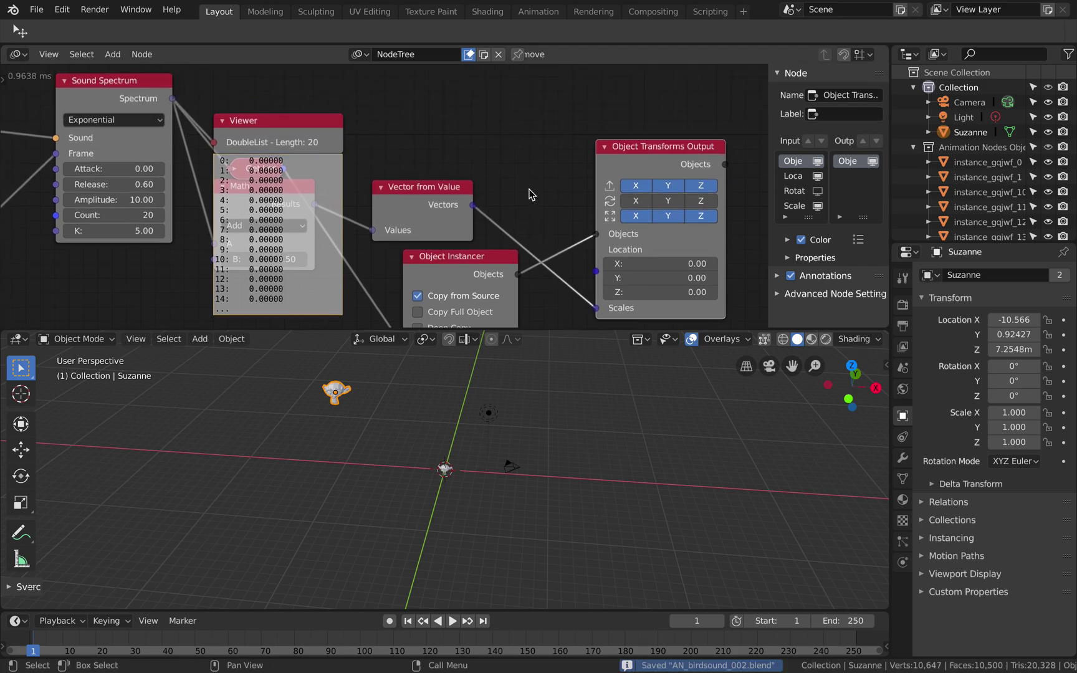
Save the project as a new version named AN_birdsound_003.blend.
{"action": "left_click", "coordinate": [36, 9]}
{"action": "left_click", "coordinate": [65, 139]}
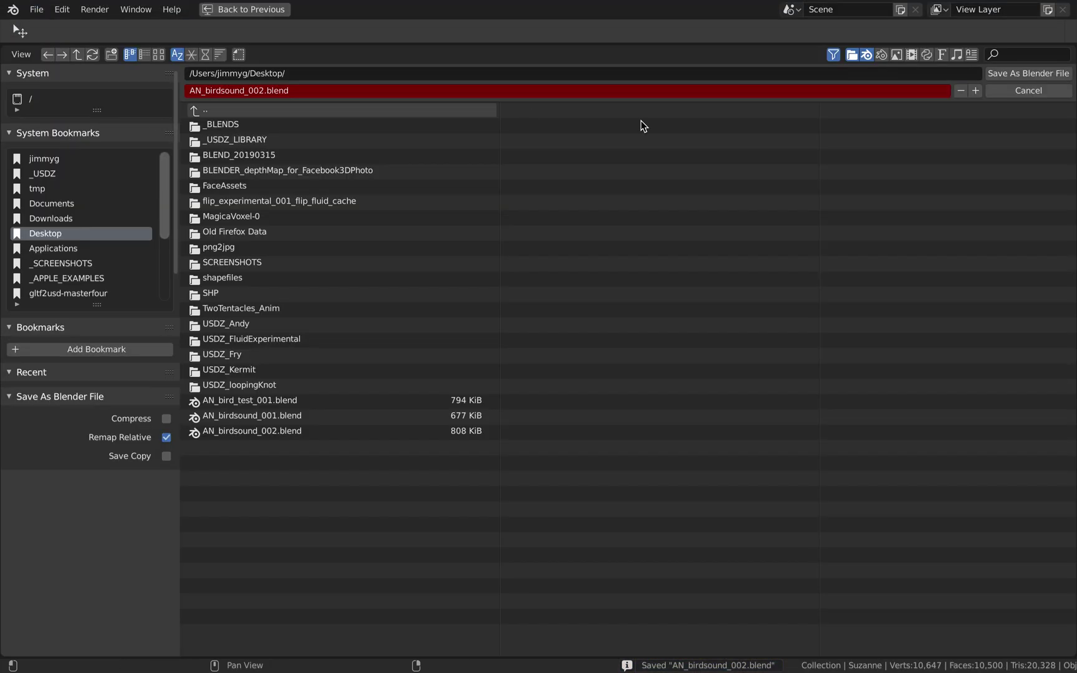
{"action": "left_click", "coordinate": [1003, 73]}
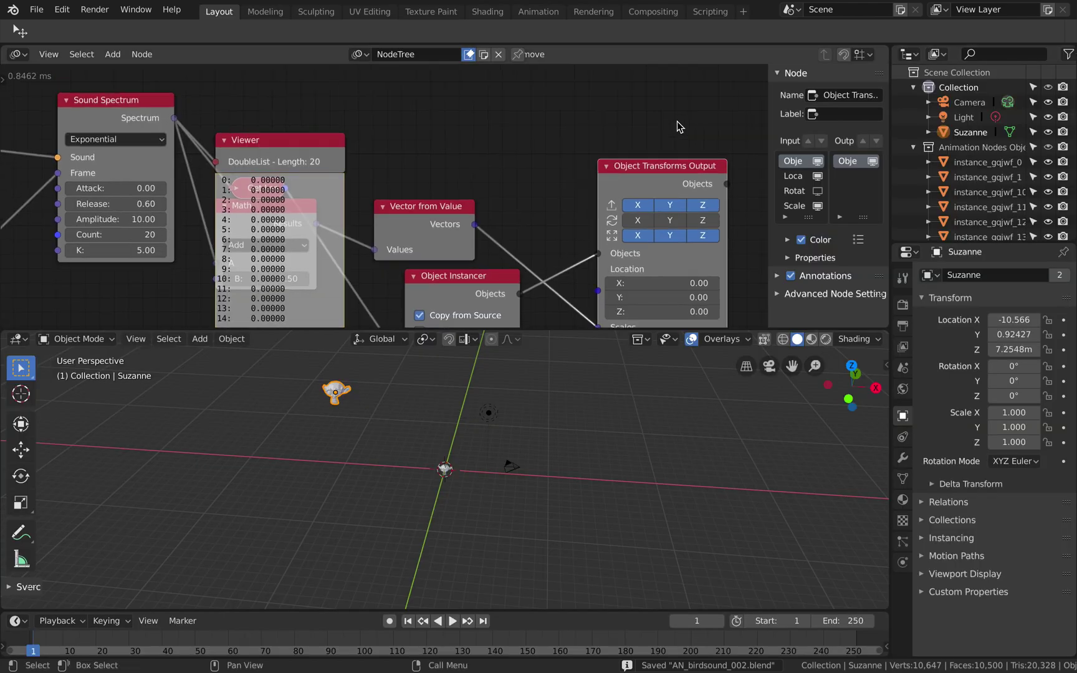
Add a Distribute Matrices node above the Vector from Value node.
{"action": "key", "text": "ctrl+a"}
{"action": "type", "text": "matri"}
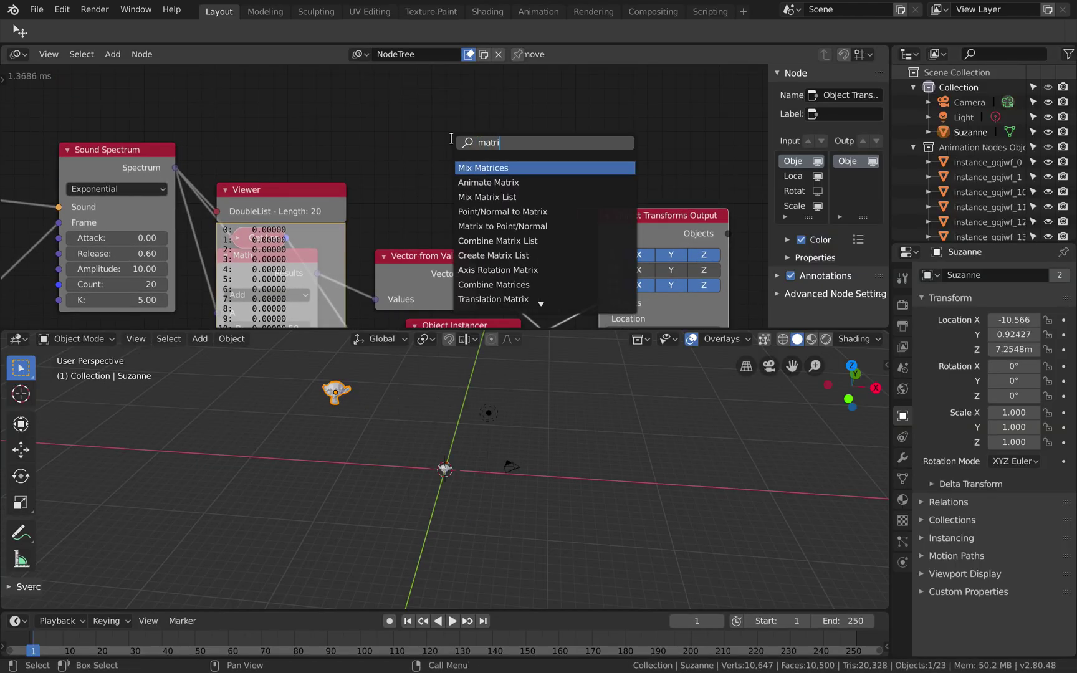
{"action": "type", "text": "x d"}
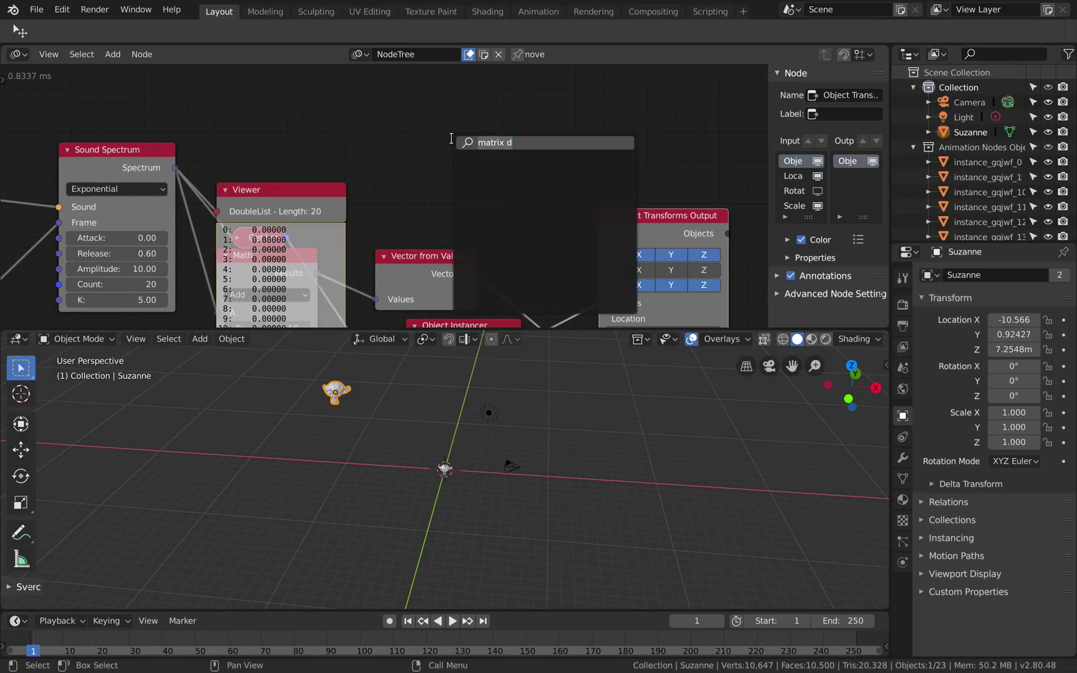
{"action": "key", "text": "BackSpace"}
{"action": "key", "text": "BackSpace"}
{"action": "key", "text": "BackSpace"}
{"action": "key", "text": "BackSpace"}
{"action": "key", "text": "BackSpace"}
{"action": "key", "text": "BackSpace"}
{"action": "key", "text": "BackSpace"}
{"action": "key", "text": "BackSpace"}
{"action": "type", "text": "distr"}
{"action": "key", "text": "Return"}
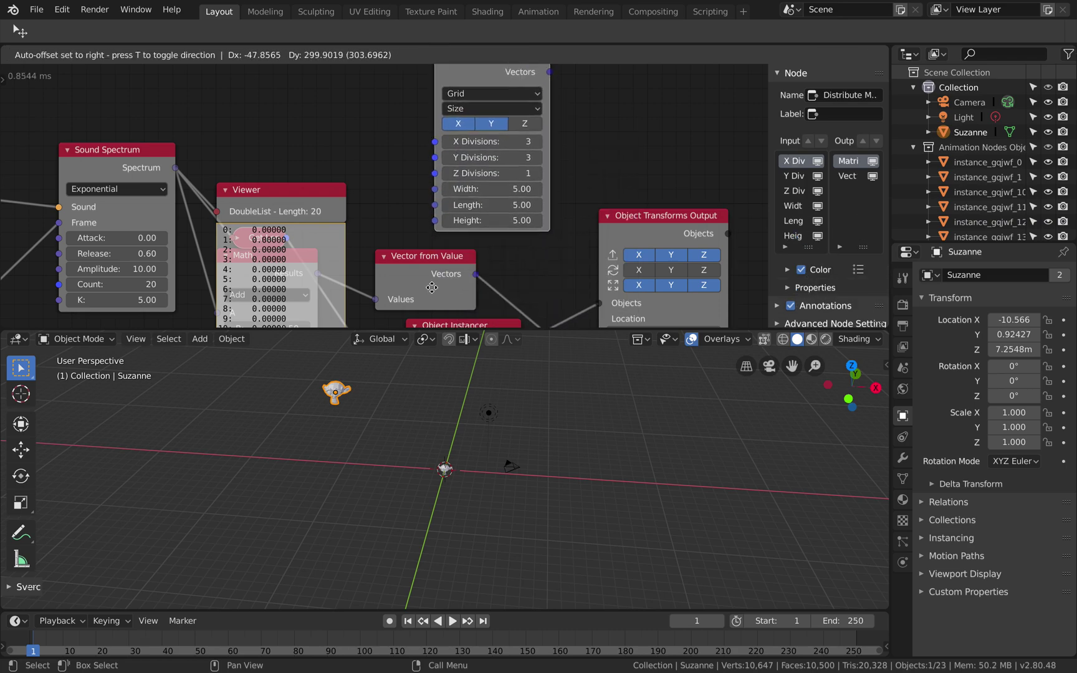
{"action": "left_click", "coordinate": [433, 286]}
{"action": "scroll", "coordinate": [512, 176], "scroll_direction": "down", "scroll_amount": 3}
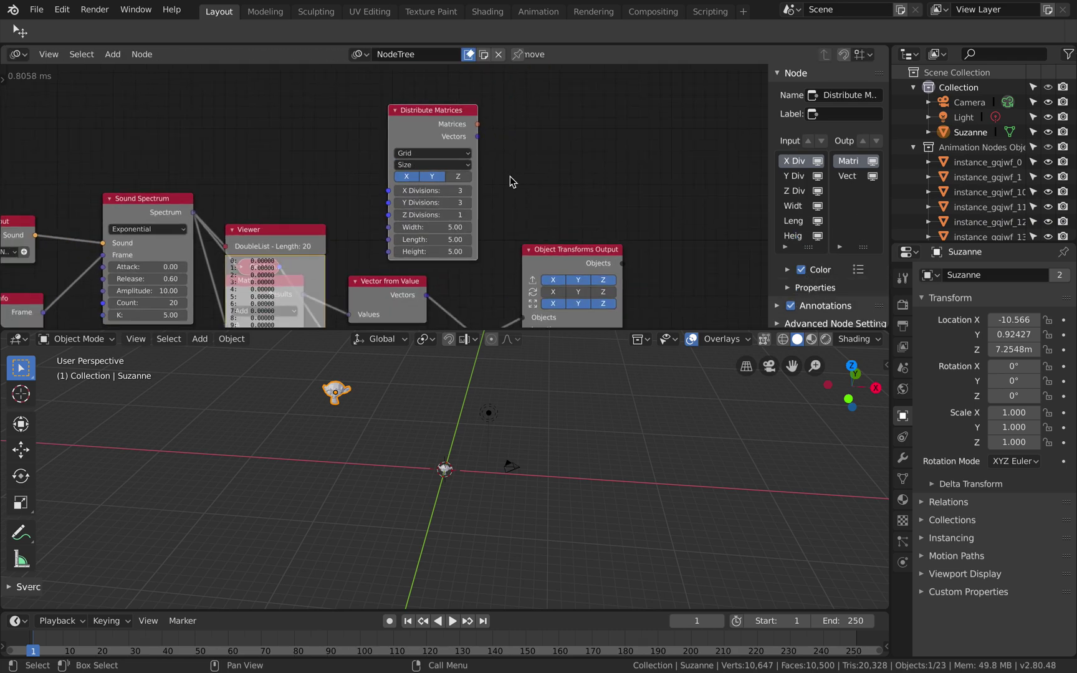
Move the Object Transforms Output node away from Distribute Matrices and set the Distribute Matrices mode to Linear.
{"action": "left_click_drag", "start_coordinate": [566, 248], "coordinate": [614, 189]}
{"action": "left_click", "coordinate": [452, 146]}
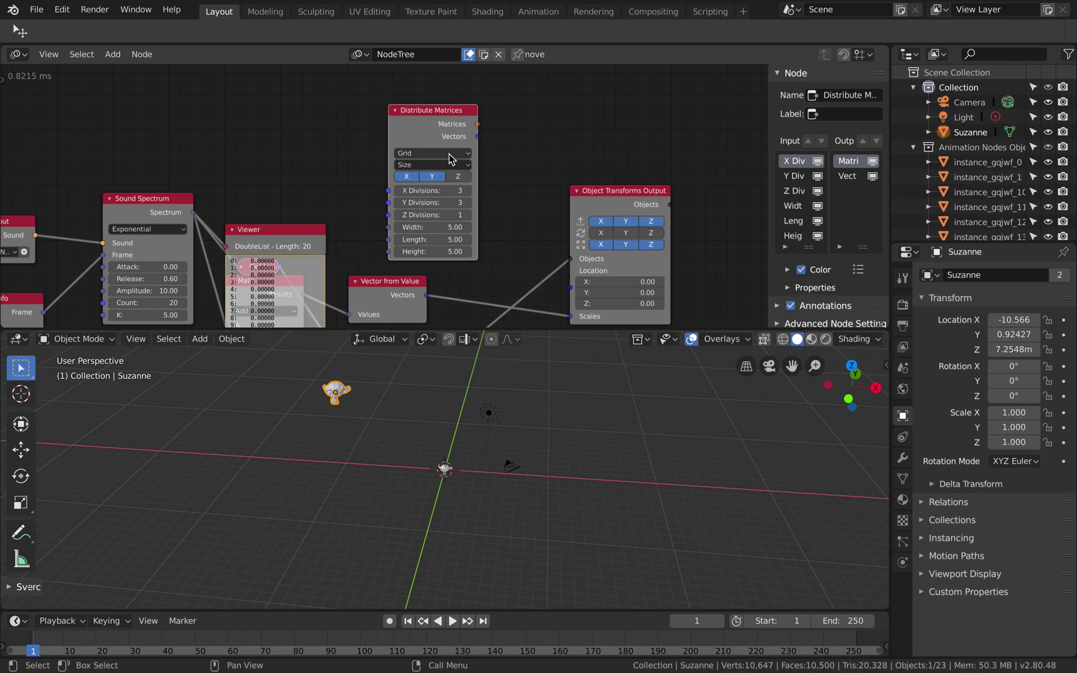
{"action": "left_click", "coordinate": [452, 154]}
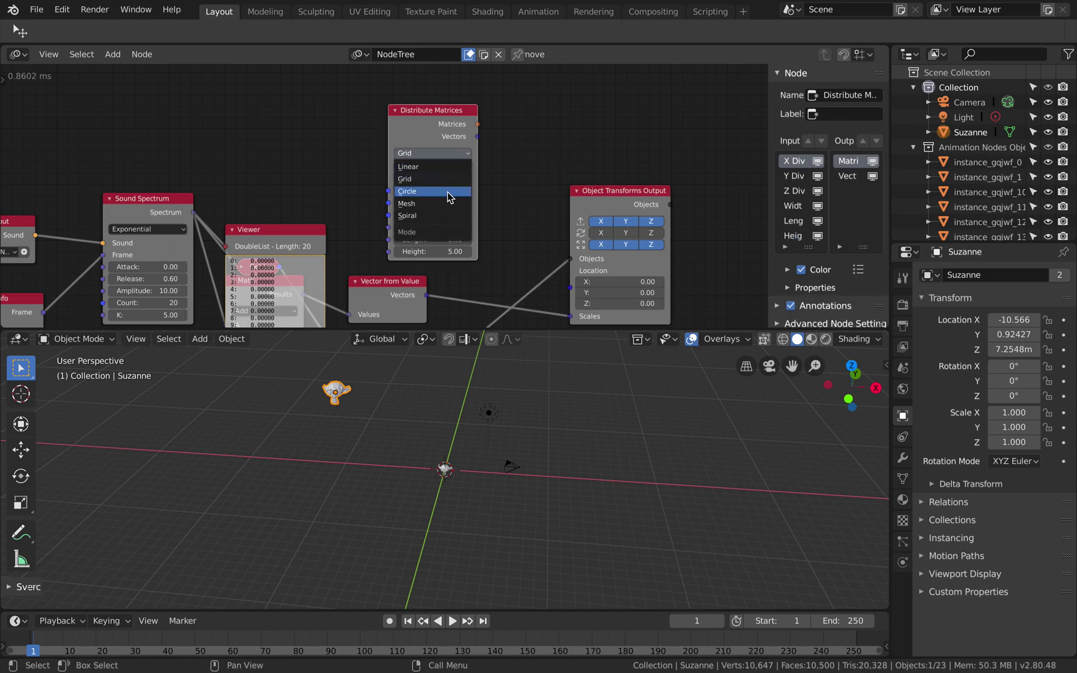
{"action": "left_click", "coordinate": [465, 160]}
{"action": "left_click", "coordinate": [464, 157]}
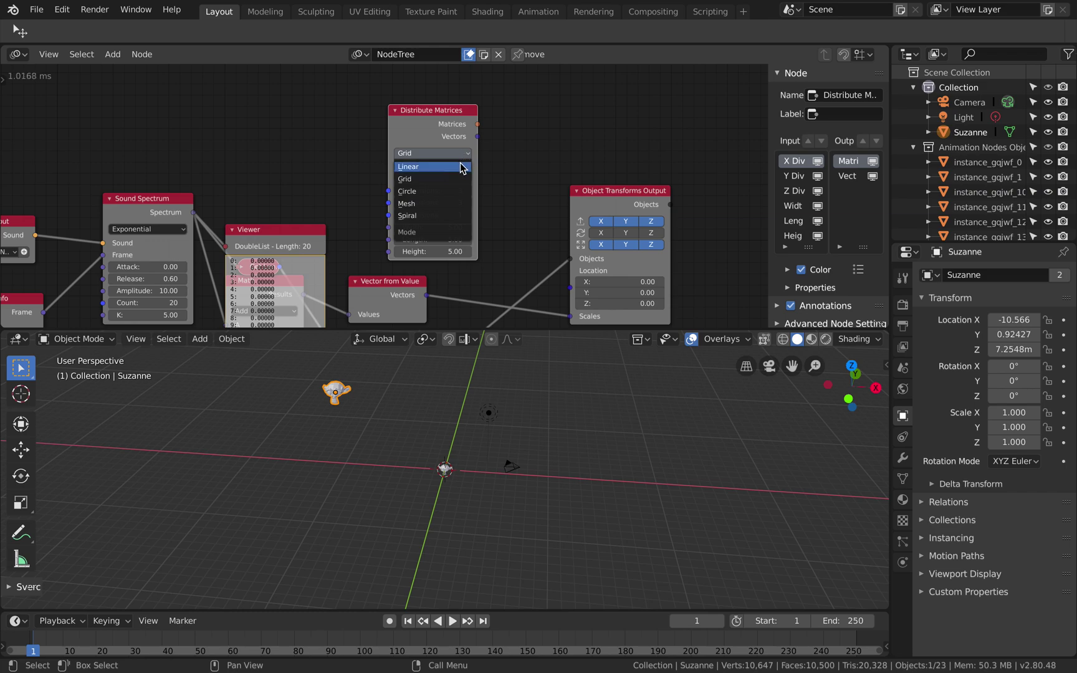
{"action": "left_click", "coordinate": [461, 167]}
Feed Distribute Matrices' Vectors into the Object Transforms Output's Locations, set Amount to 20 and Size to about 27.46, and save.
{"action": "left_click_drag", "start_coordinate": [432, 115], "coordinate": [476, 112]}
{"action": "left_click_drag", "start_coordinate": [530, 272], "coordinate": [531, 274]}
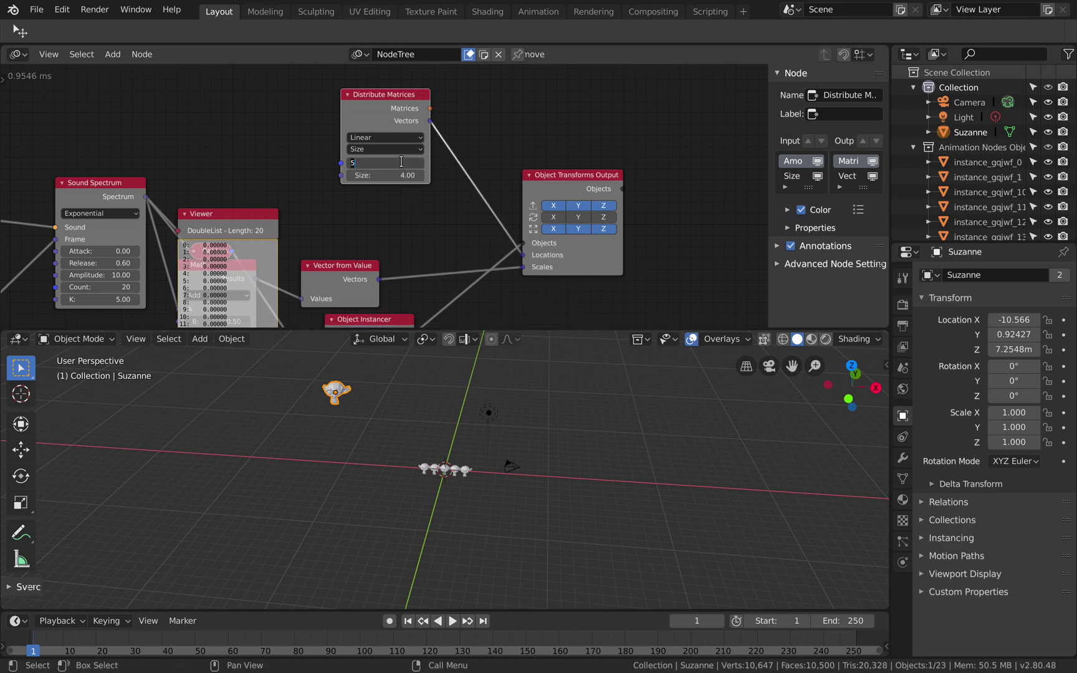
{"action": "left_click_drag", "start_coordinate": [387, 175], "coordinate": [506, 175]}
{"action": "key", "text": "ctrl+s"}
Move the Vector from Value node slightly upward and play the animation to check the scaling of the monkey row.
{"action": "left_click_drag", "start_coordinate": [344, 271], "coordinate": [346, 244]}
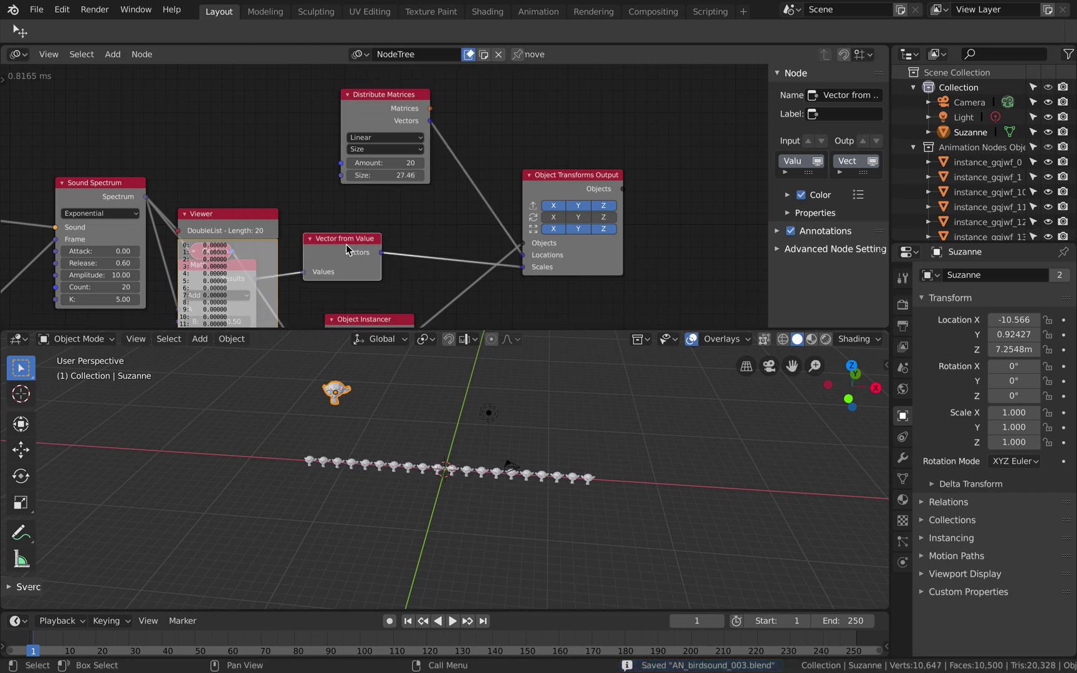
{"action": "scroll", "coordinate": [346, 244], "scroll_direction": "down", "scroll_amount": 3}
{"action": "key", "text": "space"}
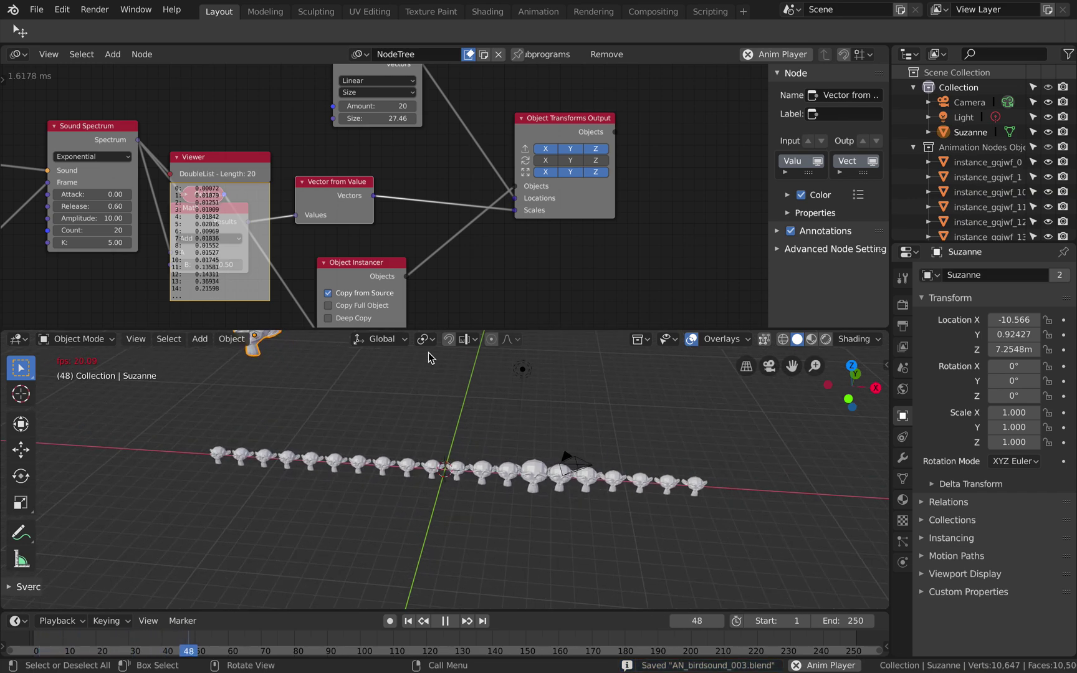
Watch the playing monkey row from several angles and stop the playback.
{"action": "middle_click_drag", "start_coordinate": [428, 353], "coordinate": [435, 368]}
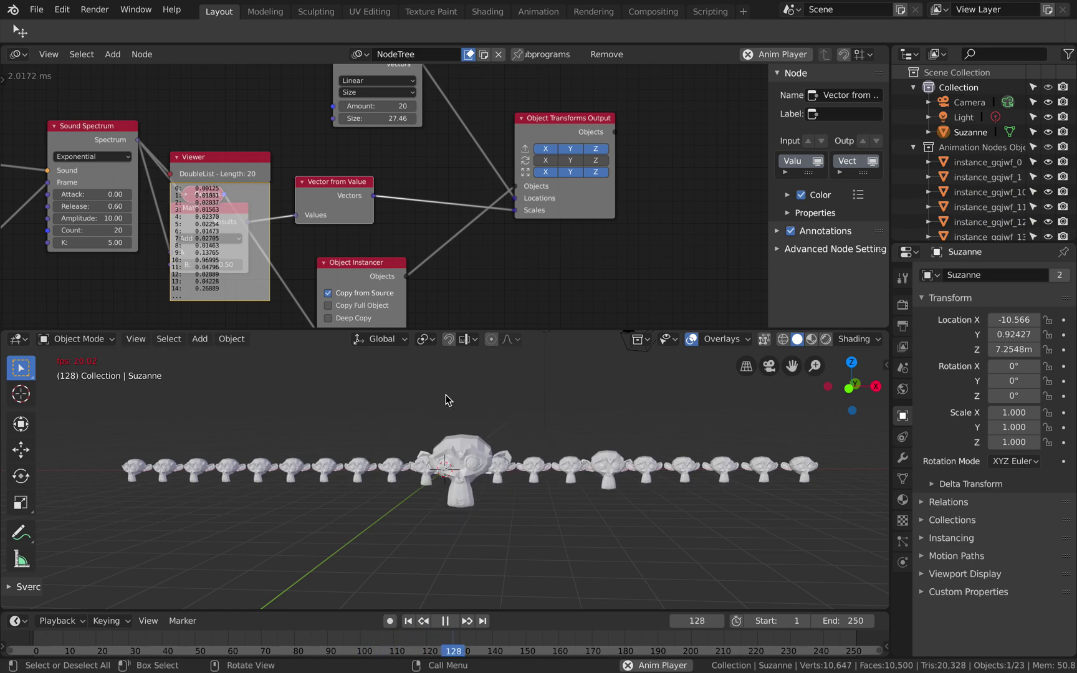
{"action": "middle_click_drag", "start_coordinate": [446, 395], "coordinate": [435, 401]}
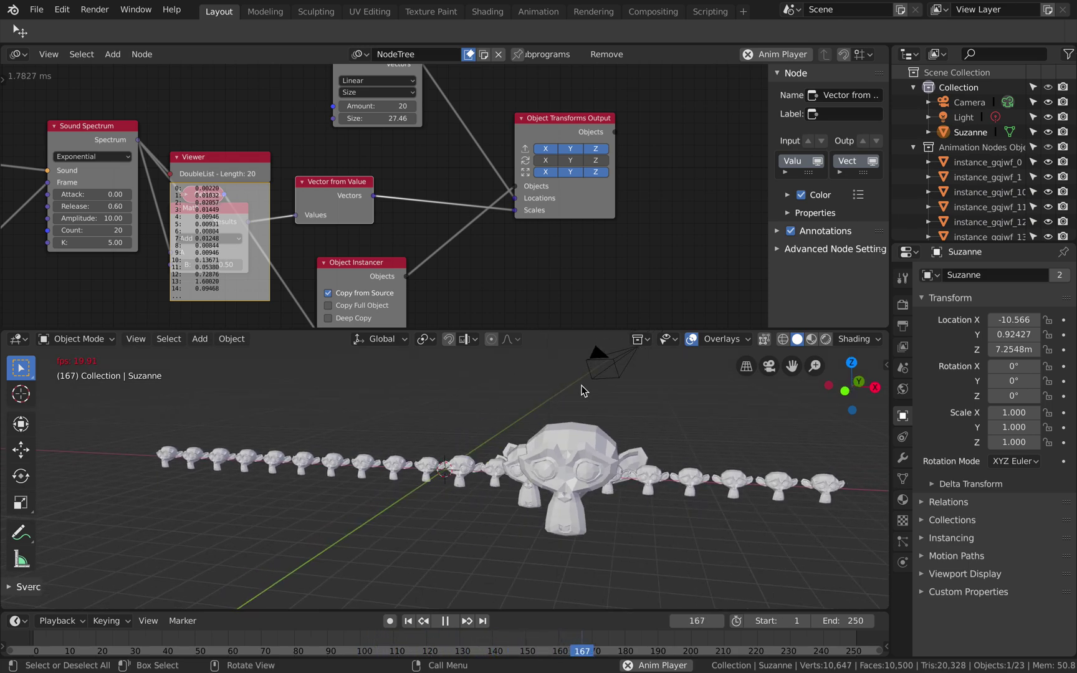
{"action": "middle_click_drag", "start_coordinate": [577, 403], "coordinate": [579, 404]}
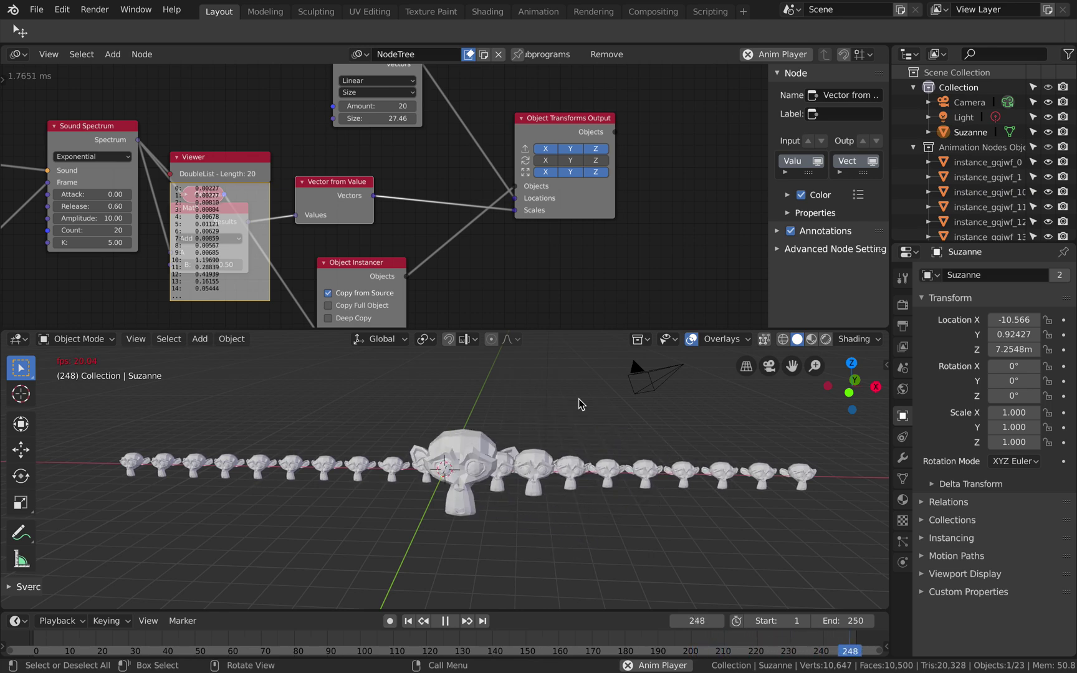
{"action": "middle_click_drag", "start_coordinate": [580, 411], "coordinate": [595, 417]}
{"action": "key", "text": "space"}
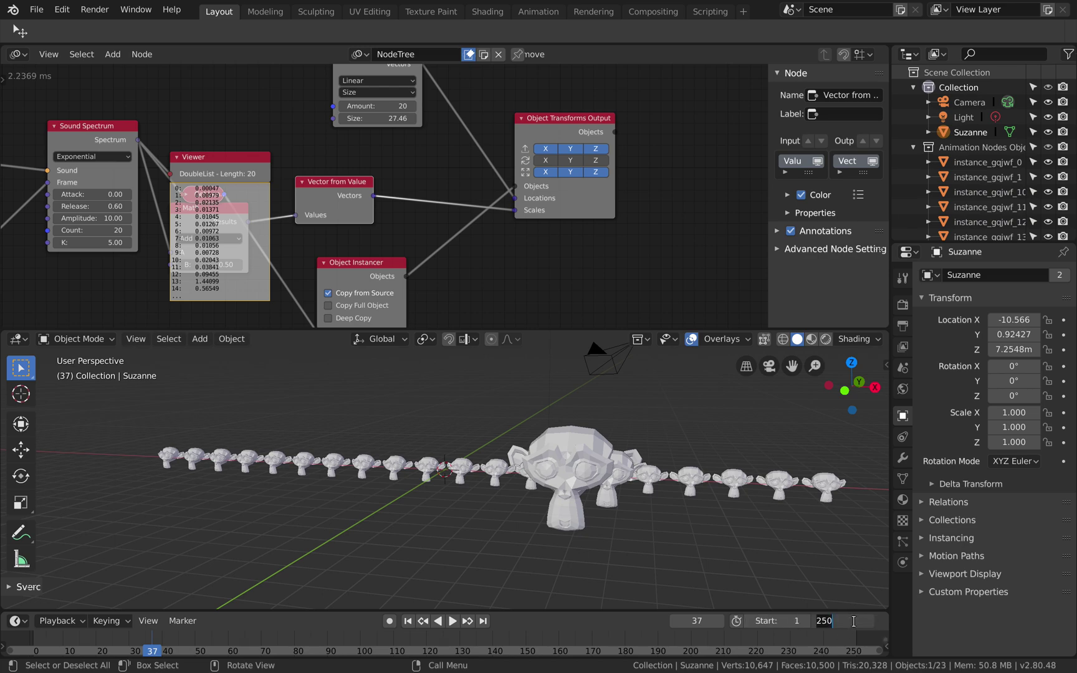
Set the scene's end frame to 1000 and save the file.
{"action": "type", "text": "00"}
{"action": "key", "text": "Return"}
{"action": "middle_click_drag", "start_coordinate": [661, 536], "coordinate": [681, 540]}
{"action": "key", "text": "ctrl+s"}
Make the timeline area taller, split the 3D viewport horizontally, and turn the upper half into a Video Sequencer.
{"action": "left_click_drag", "start_coordinate": [657, 612], "coordinate": [656, 591]}
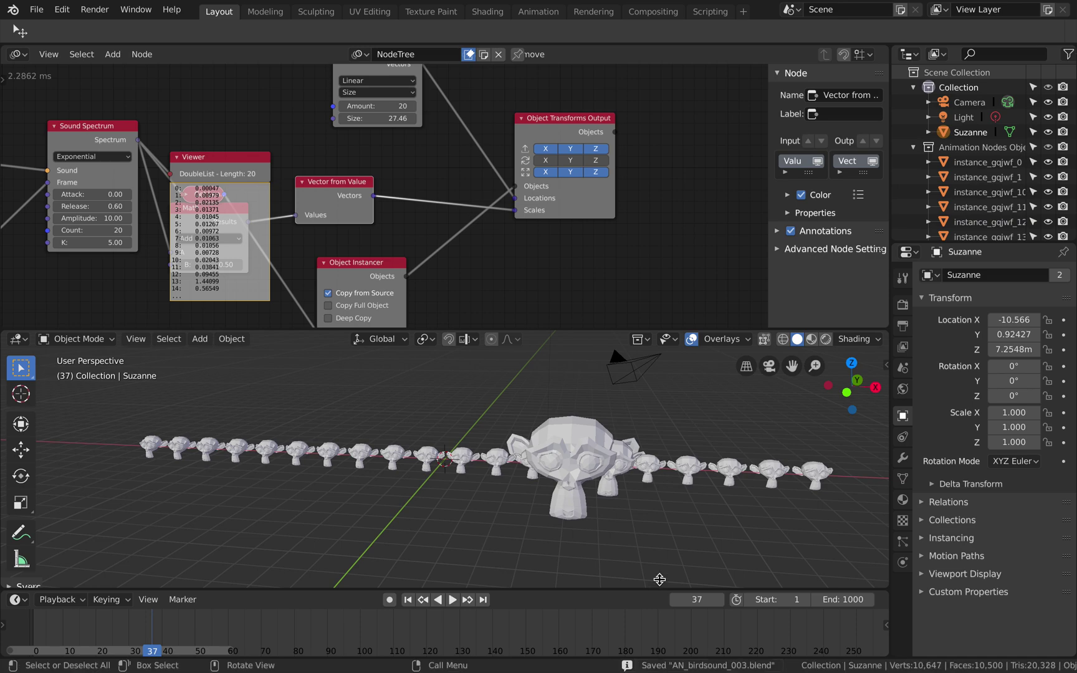
{"action": "left_click_drag", "start_coordinate": [888, 344], "coordinate": [107, 461]}
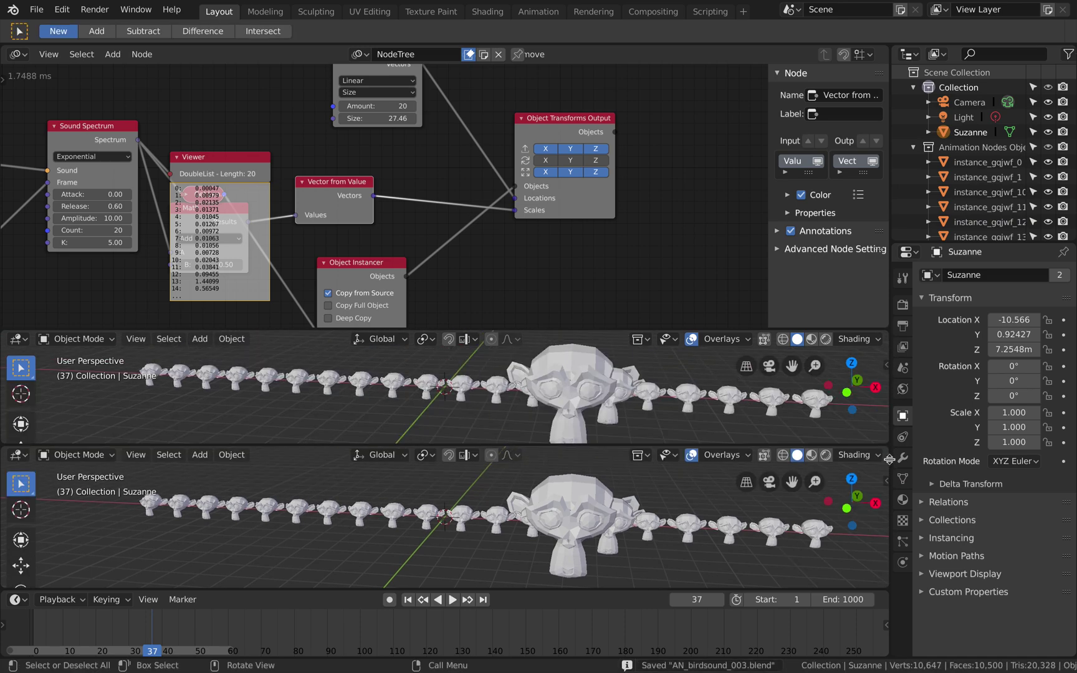
{"action": "left_click", "coordinate": [17, 339]}
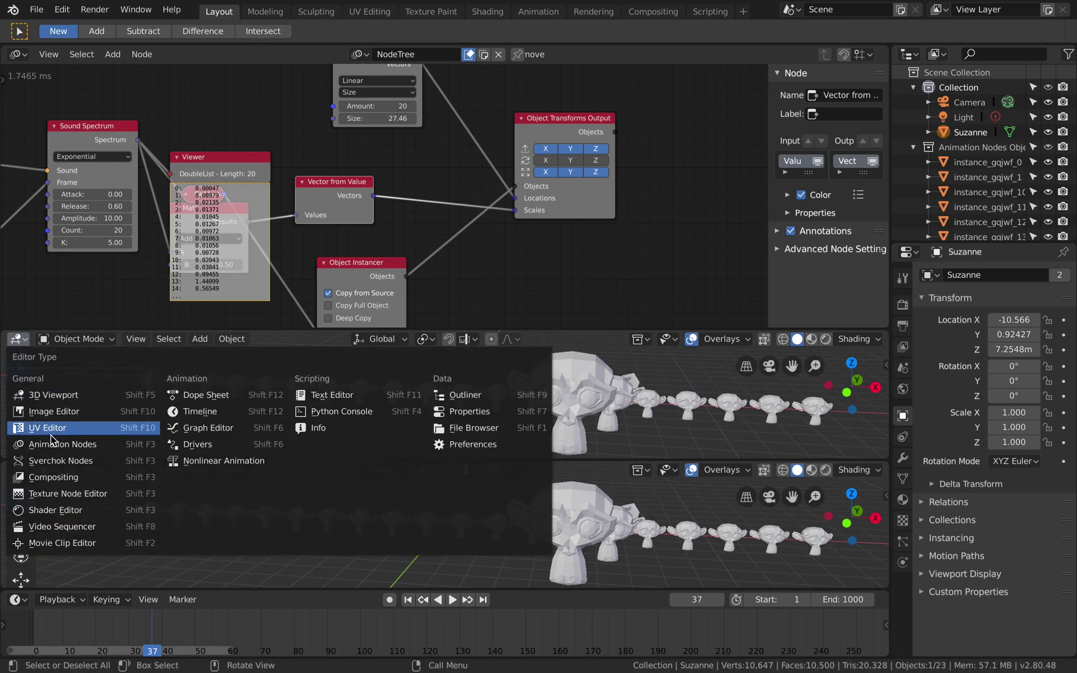
{"action": "left_click", "coordinate": [75, 528]}
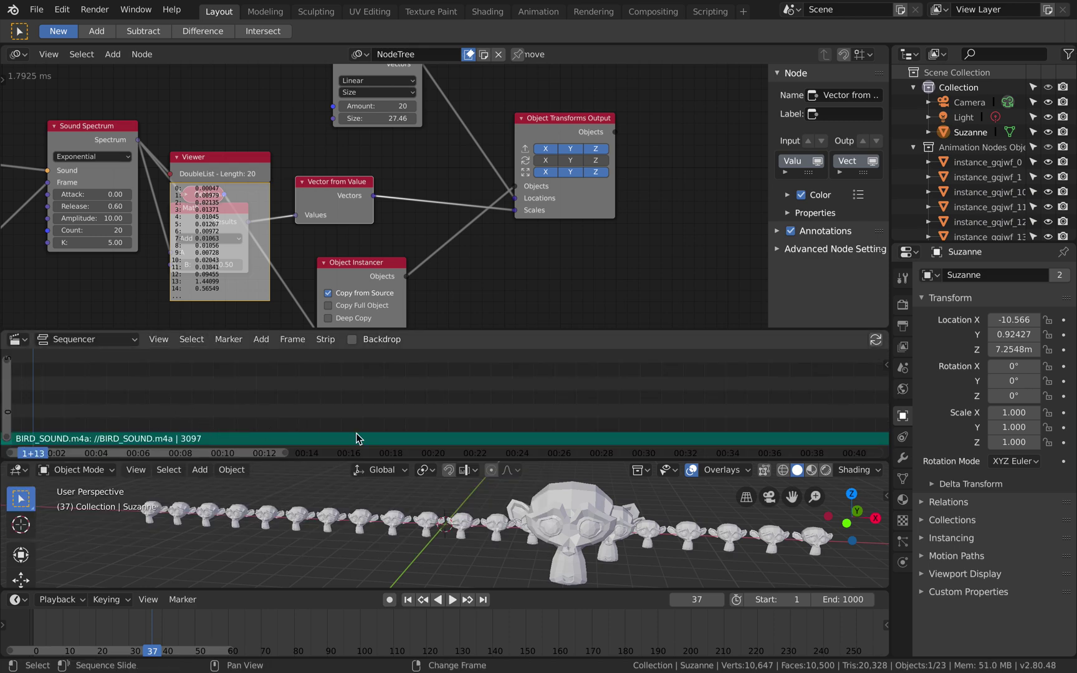
Select the BIRD_SOUND.m4a strip in the sequencer and enable its waveform display.
{"action": "middle_click_drag", "start_coordinate": [403, 416], "coordinate": [424, 417]}
{"action": "left_click", "coordinate": [627, 444]}
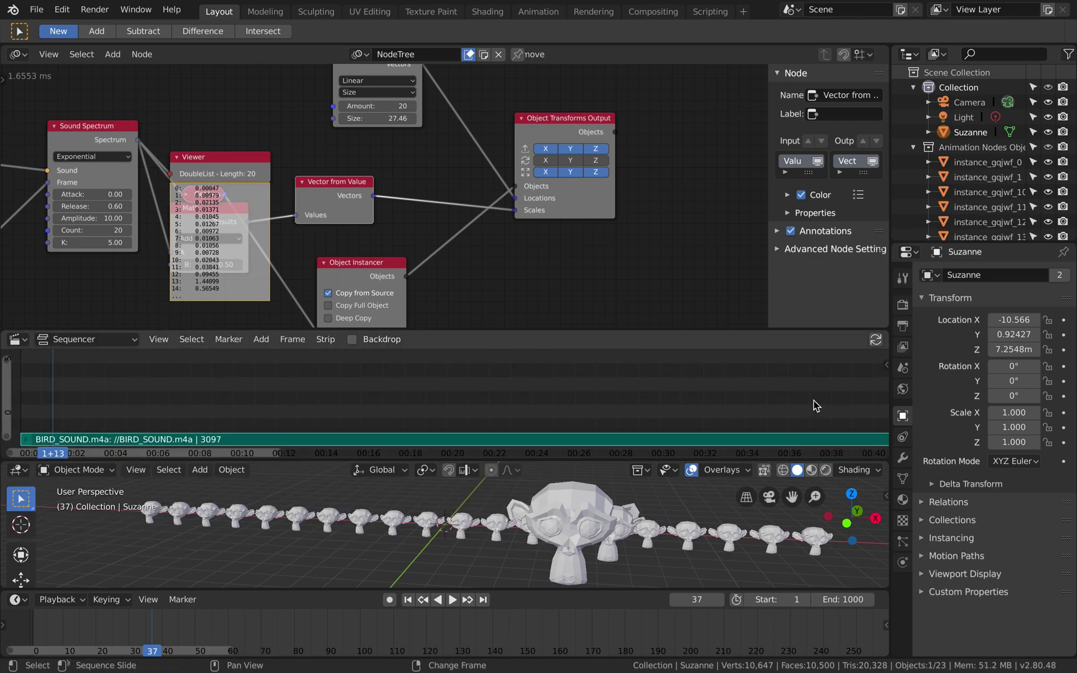
{"action": "left_click", "coordinate": [886, 363]}
{"action": "scroll", "coordinate": [816, 419], "scroll_direction": "down", "scroll_amount": 6}
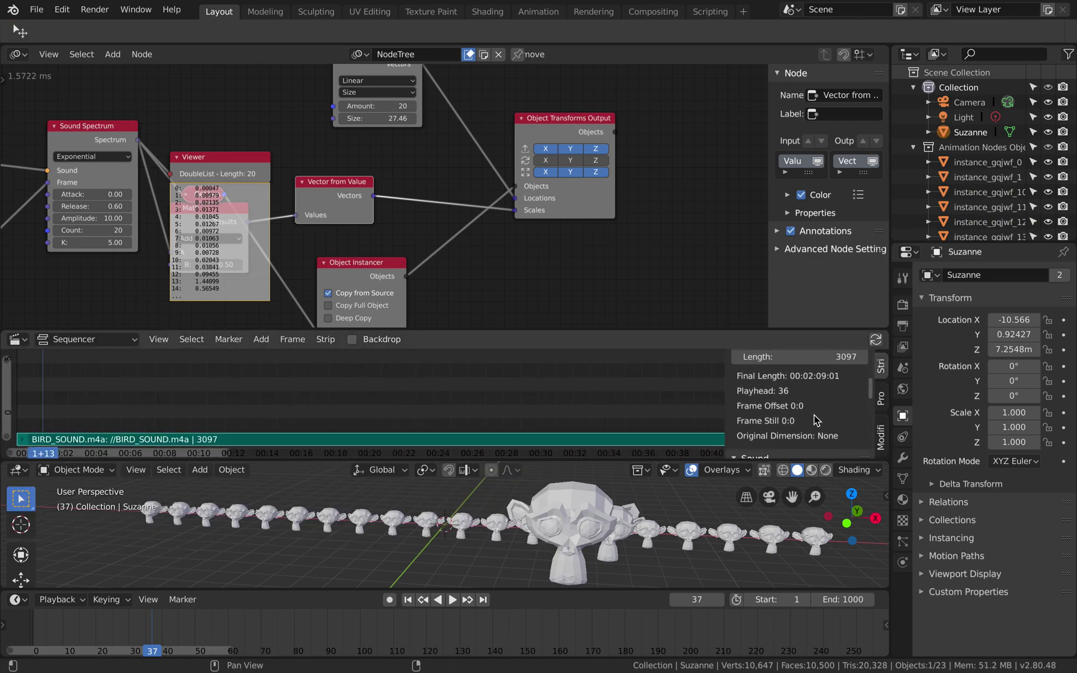
{"action": "scroll", "coordinate": [816, 419], "scroll_direction": "down", "scroll_amount": 4}
{"action": "left_click", "coordinate": [738, 386]}
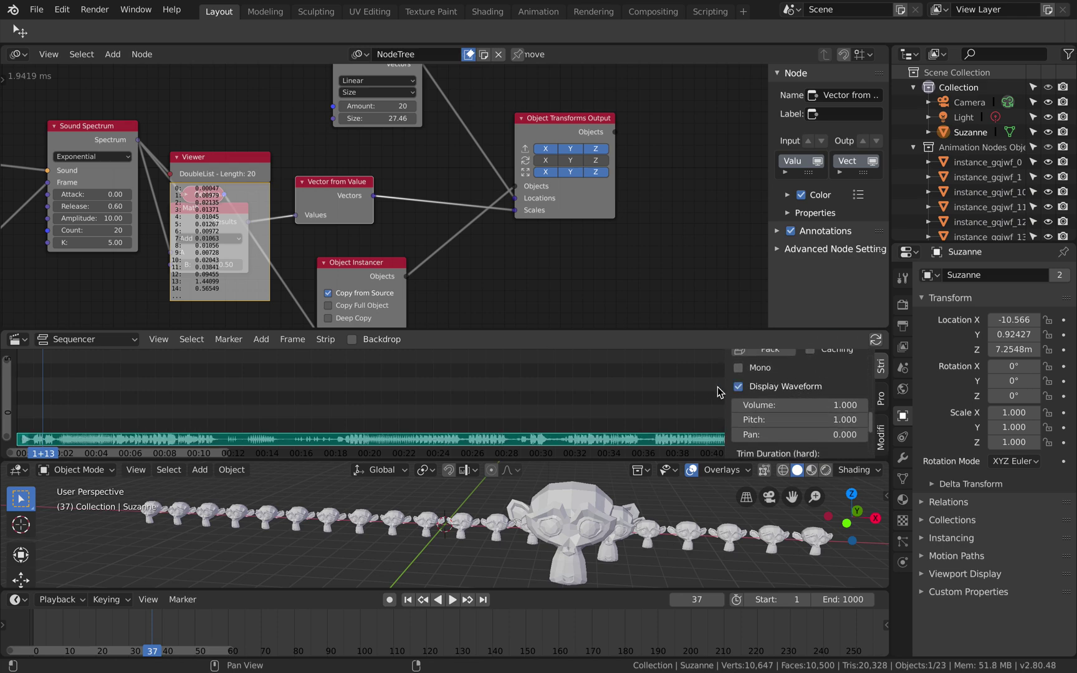
{"action": "scroll", "coordinate": [628, 406], "scroll_direction": "right", "scroll_amount": 1}
{"action": "scroll", "coordinate": [628, 406], "scroll_direction": "left", "scroll_amount": 1}
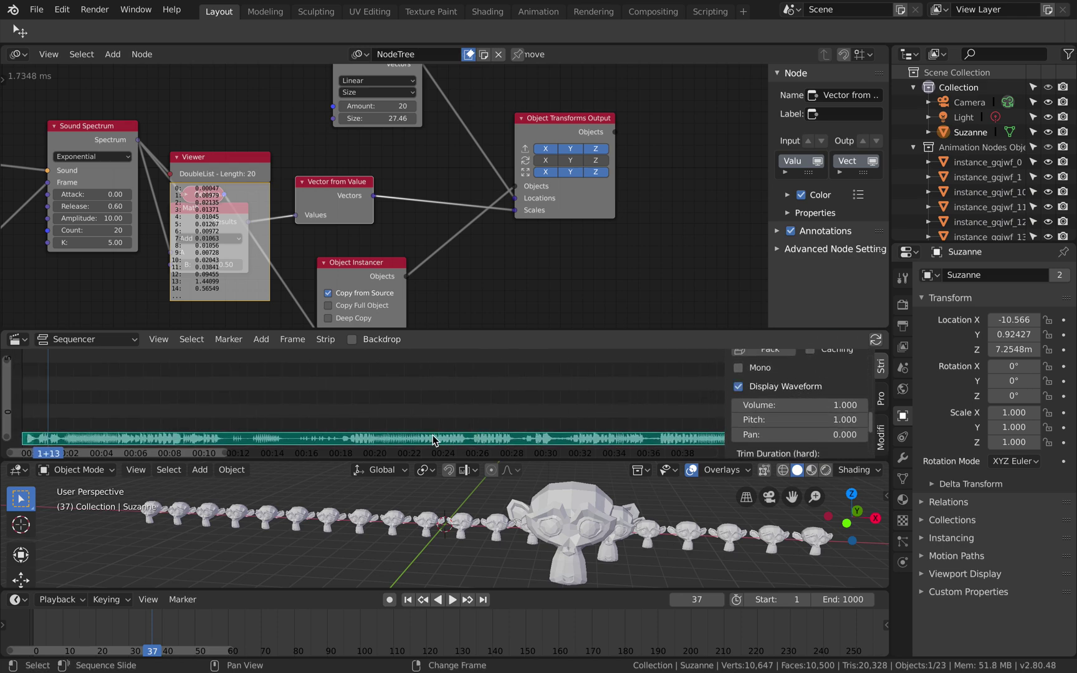
Slide the BIRD_SOUND.m4a strip several seconds later in the sequencer and play the animation.
{"action": "key", "text": "g"}
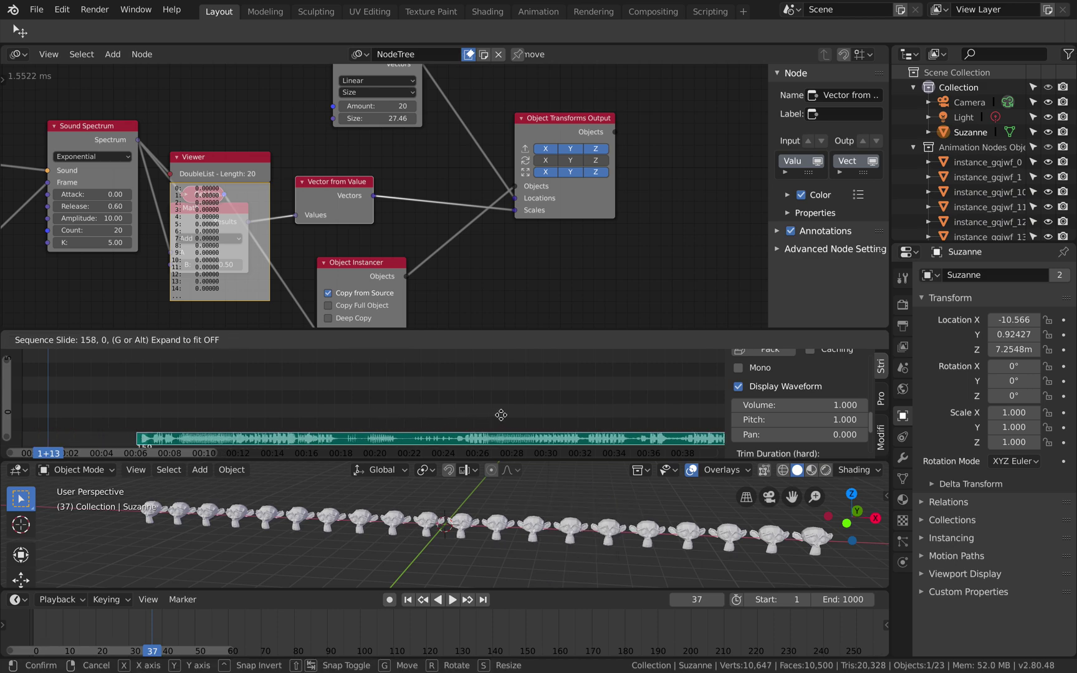
{"action": "left_click", "coordinate": [523, 414]}
{"action": "key", "text": "space"}
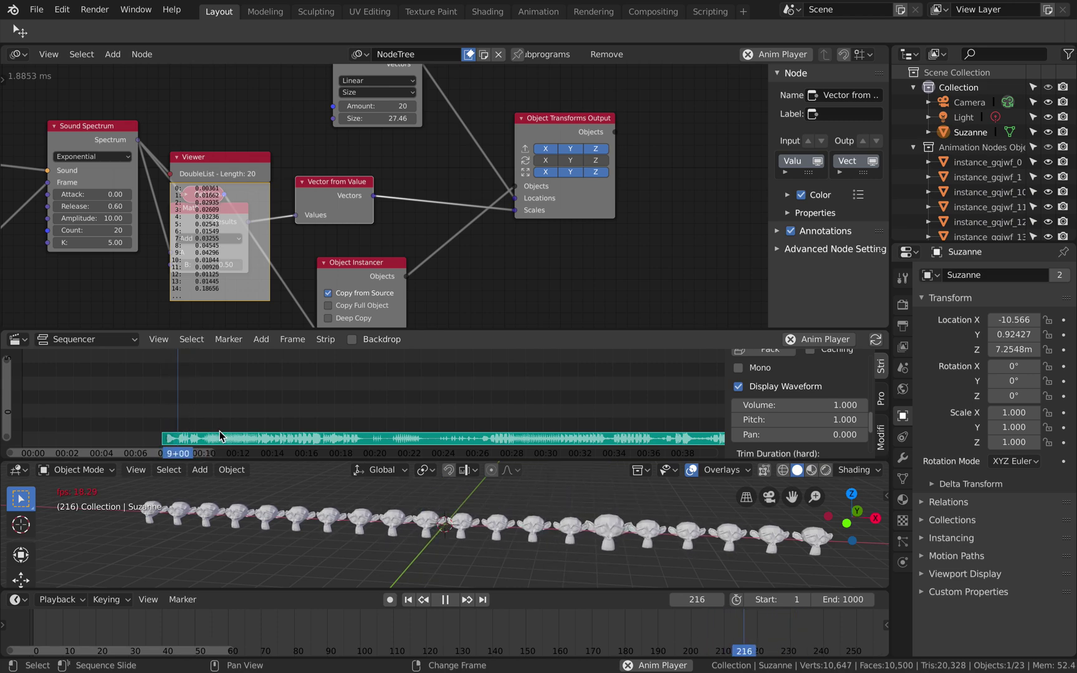
Move the sound strip back to the start of the sequence, one channel higher, and check it in playback.
{"action": "left_click_drag", "start_coordinate": [210, 424], "coordinate": [76, 423]}
{"action": "key", "text": "Escape"}
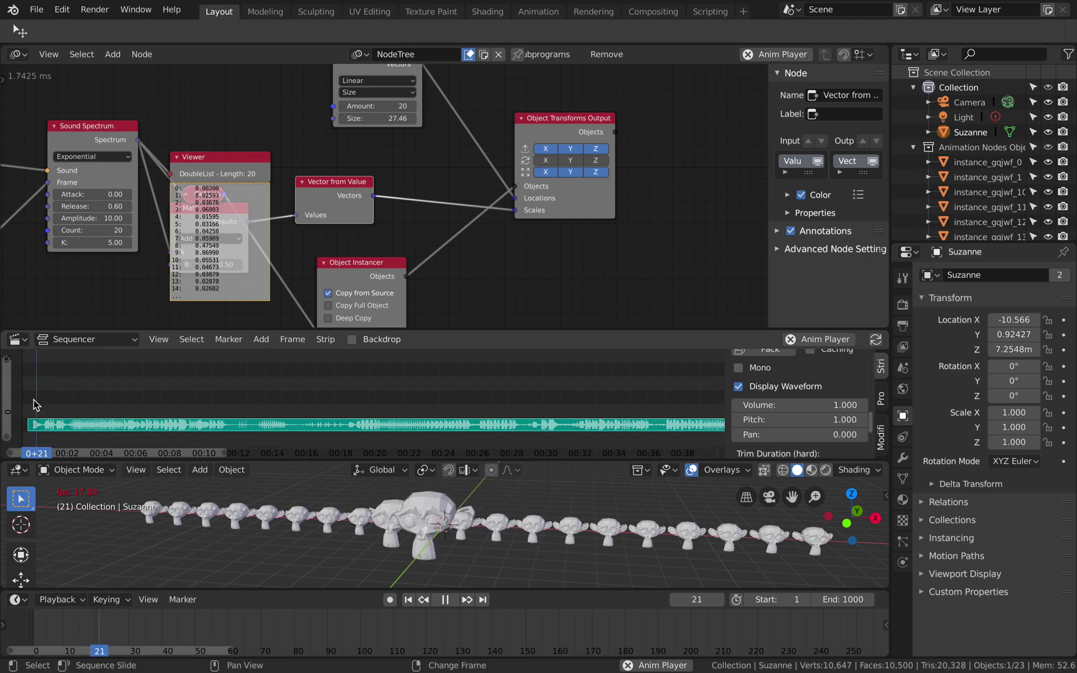
{"action": "key", "text": "space"}
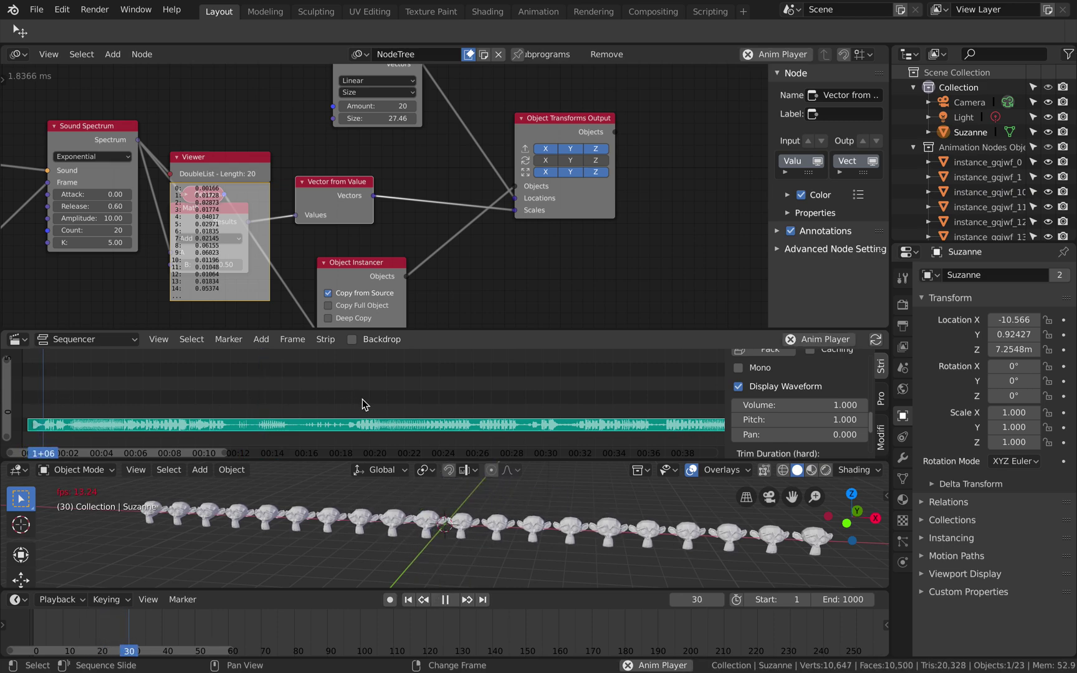
Play later parts of the sound strip while viewing the monkey row from the front, stop, and save the file.
{"action": "right_click", "coordinate": [365, 401]}
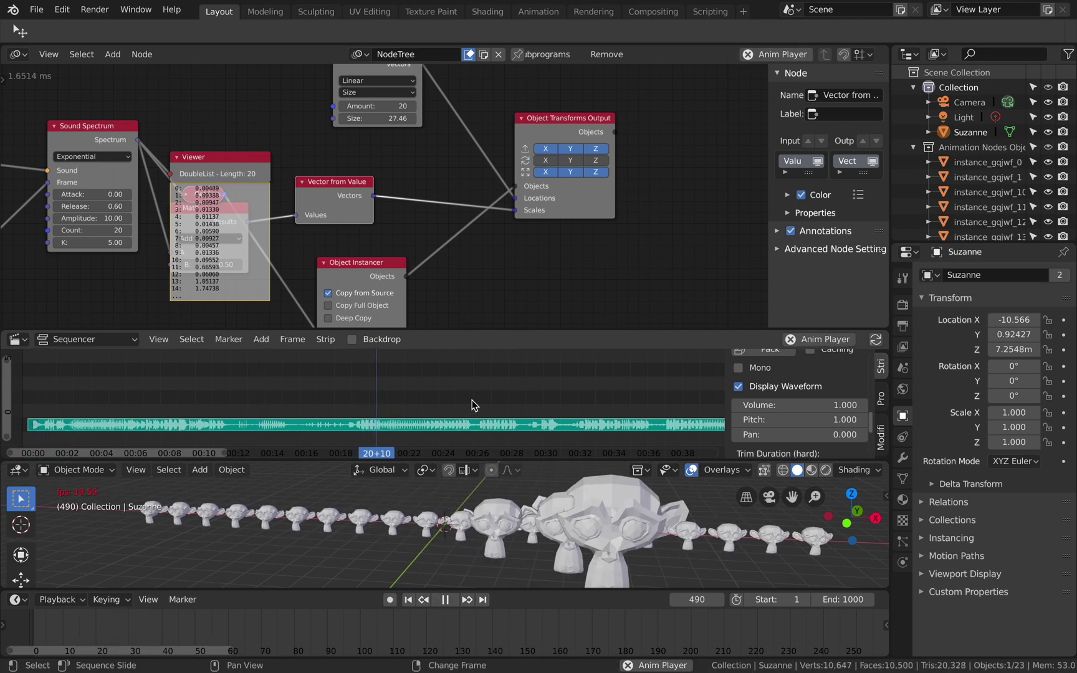
{"action": "right_click", "coordinate": [494, 401]}
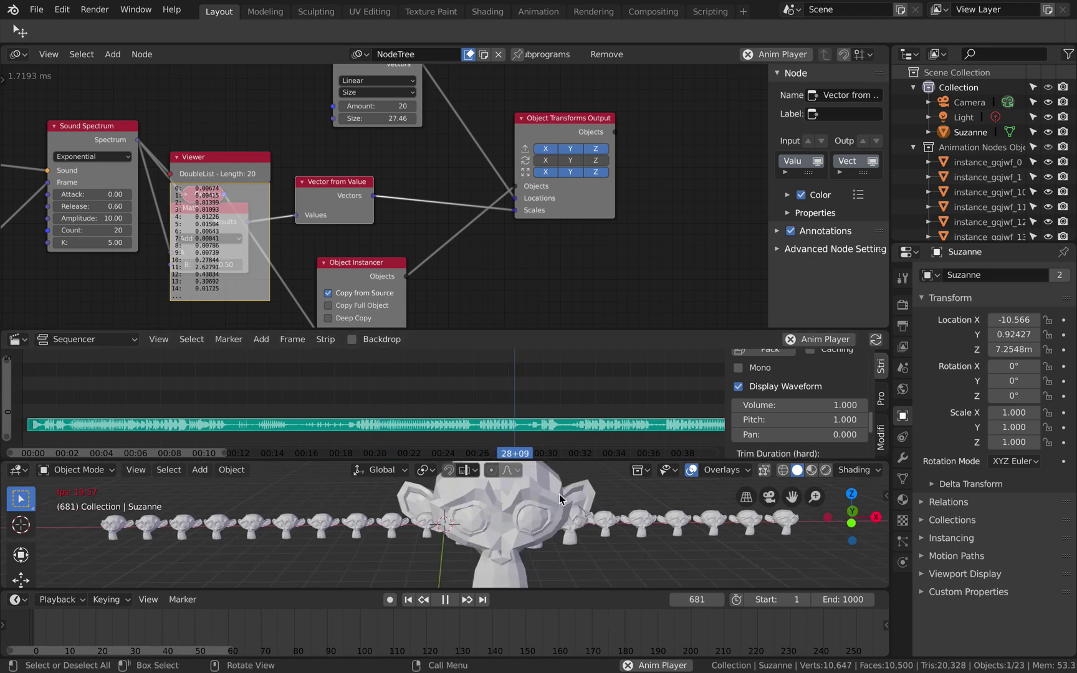
{"action": "scroll", "coordinate": [558, 494], "scroll_direction": "down", "scroll_amount": 5}
{"action": "scroll", "coordinate": [559, 493], "scroll_direction": "up", "scroll_amount": 5}
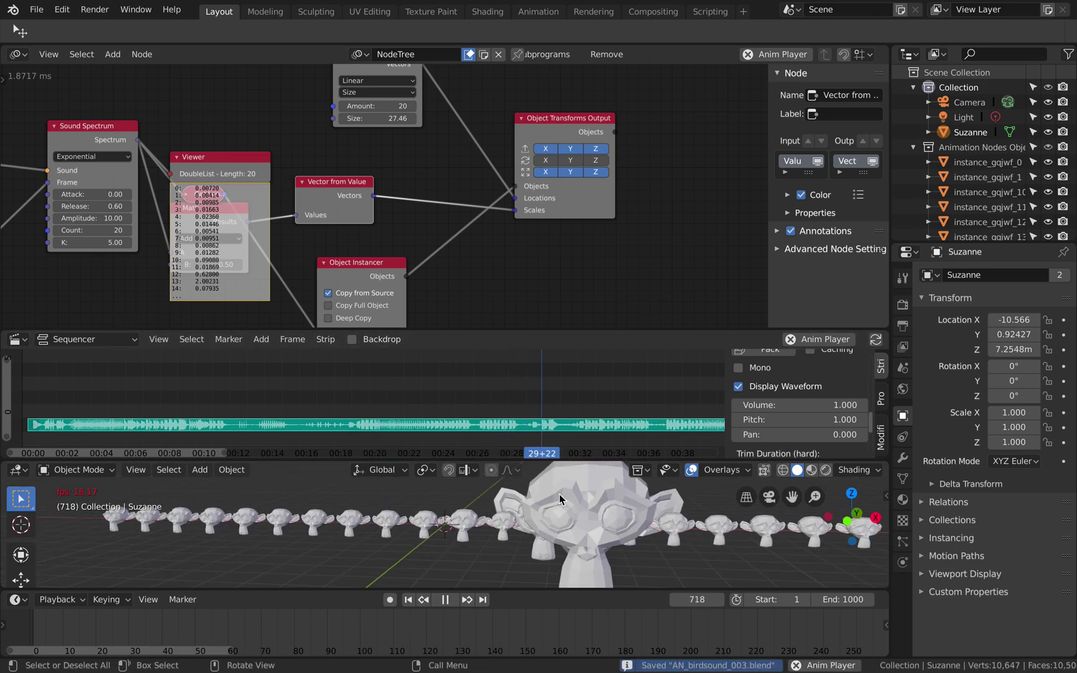
{"action": "key", "text": "space"}
{"action": "key", "text": "ctrl+s"}
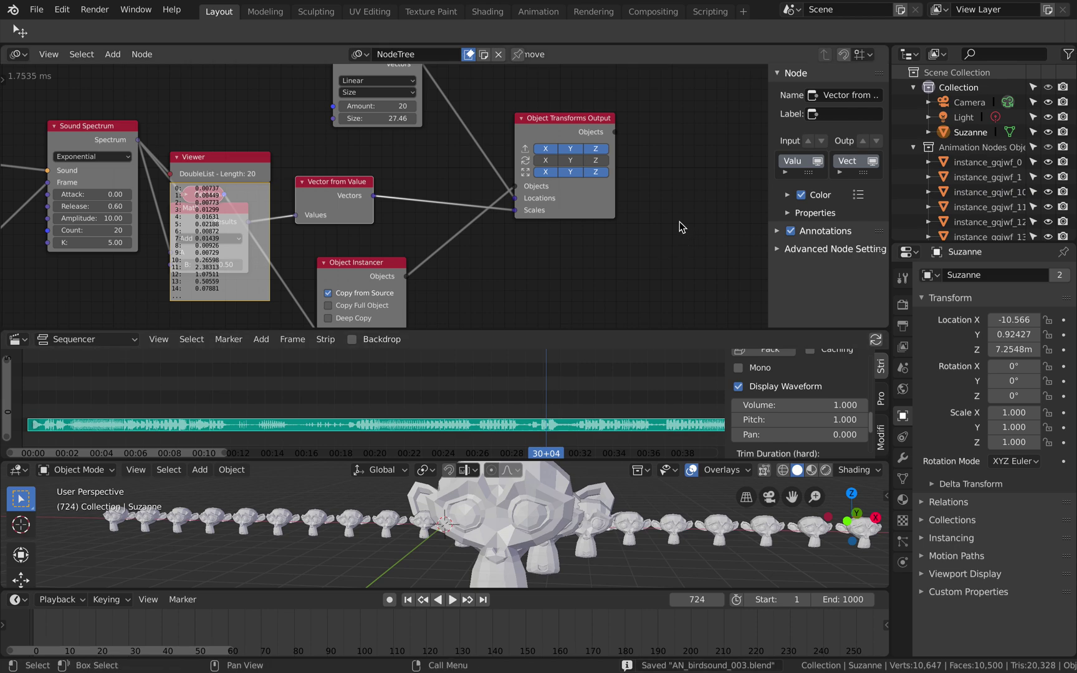
Move the Viewer node upward so that it no longer covers the Math and Get Length nodes.
{"action": "scroll", "coordinate": [679, 221], "scroll_direction": "down", "scroll_amount": 3}
{"action": "scroll", "coordinate": [678, 221], "scroll_direction": "left", "scroll_amount": 2}
{"action": "scroll", "coordinate": [678, 221], "scroll_direction": "up", "scroll_amount": 2}
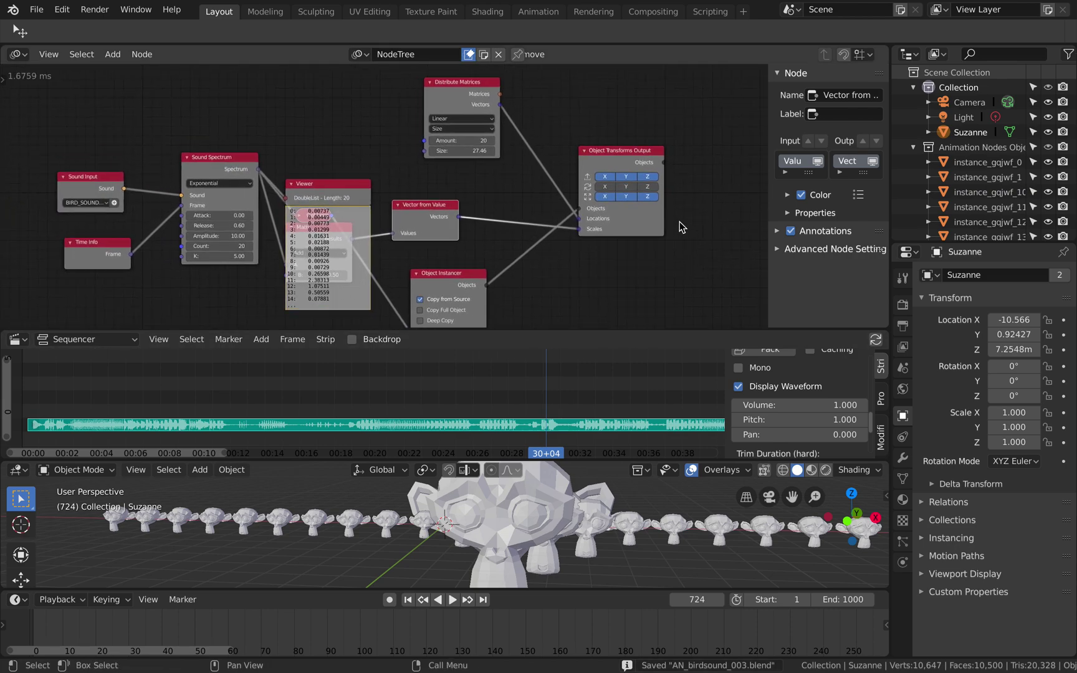
{"action": "left_click_drag", "start_coordinate": [349, 183], "coordinate": [348, 83]}
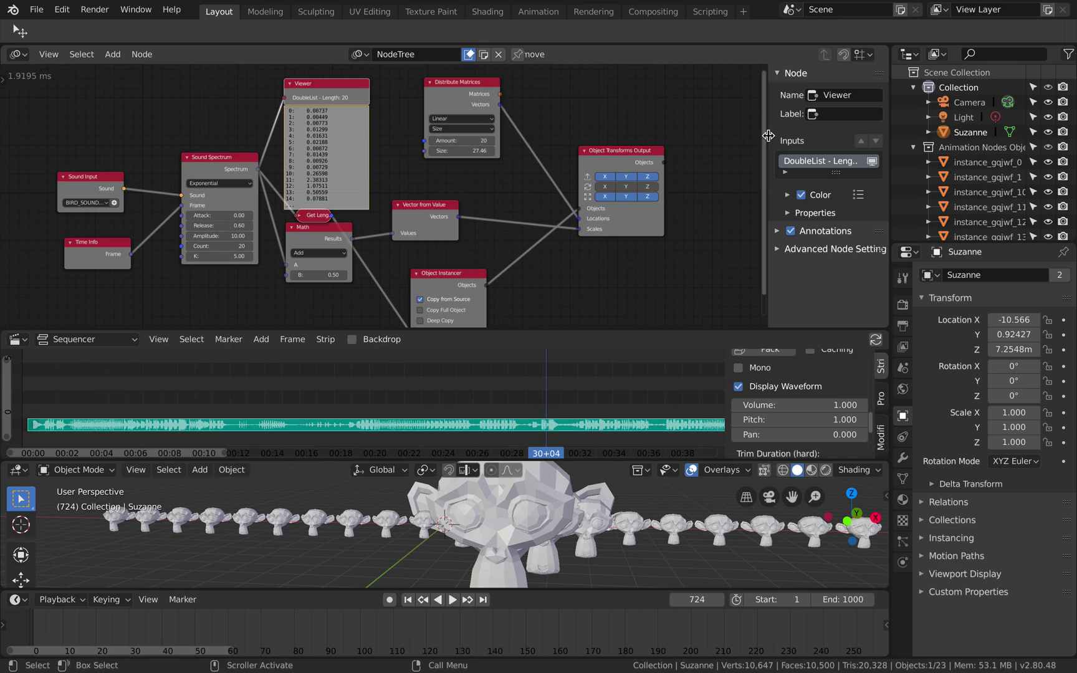
Narrow the node editor's sidebar slightly and reveal its toolbar.
{"action": "left_click_drag", "start_coordinate": [768, 136], "coordinate": [779, 136]}
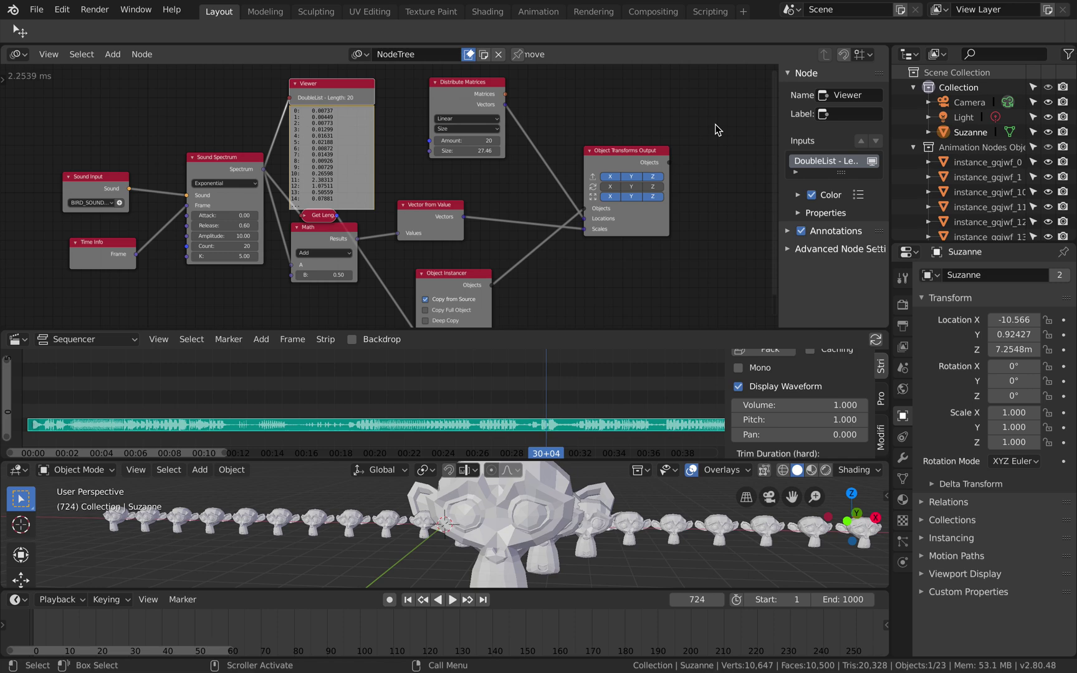
{"action": "scroll", "coordinate": [636, 109], "scroll_direction": "down", "scroll_amount": 1}
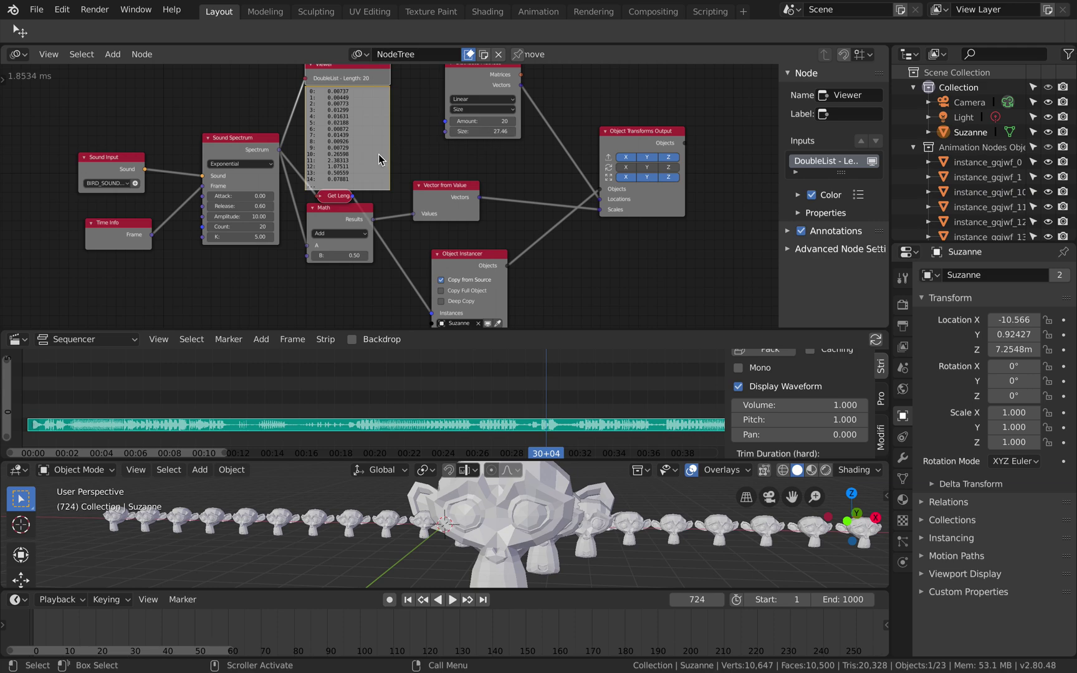
{"action": "left_click_drag", "start_coordinate": [5, 80], "coordinate": [2, 133]}
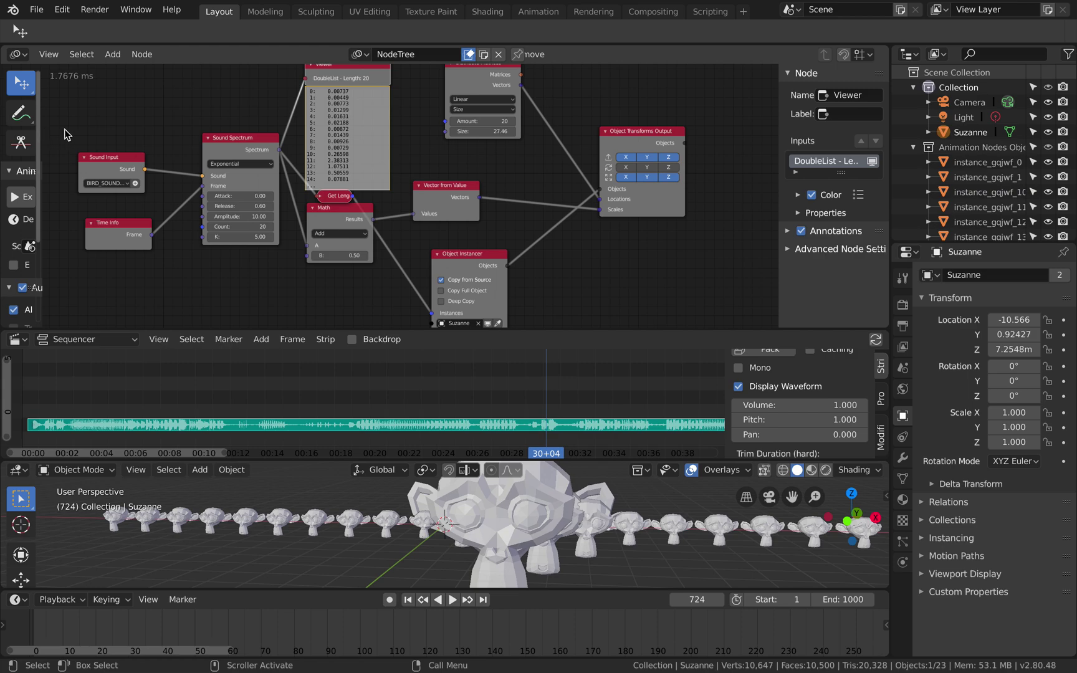
{"action": "scroll", "coordinate": [197, 115], "scroll_direction": "up", "scroll_amount": 1}
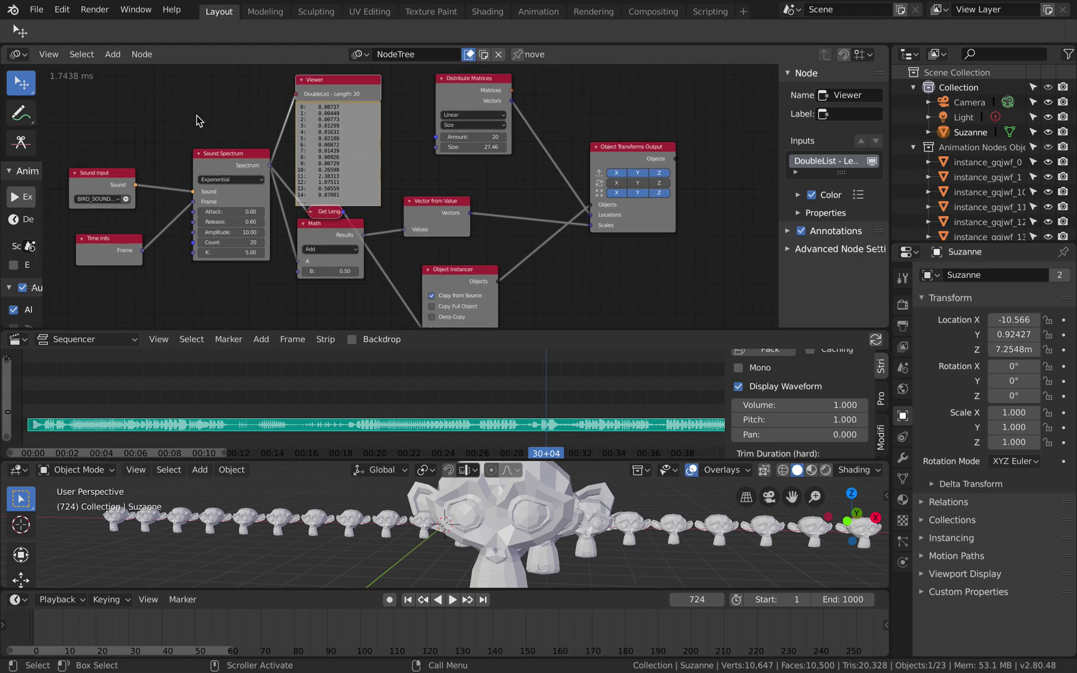
Play the animation briefly, stop it, and save the file.
{"action": "key", "text": "space"}
{"action": "key", "text": "space"}
{"action": "key", "text": "ctrl+s"}
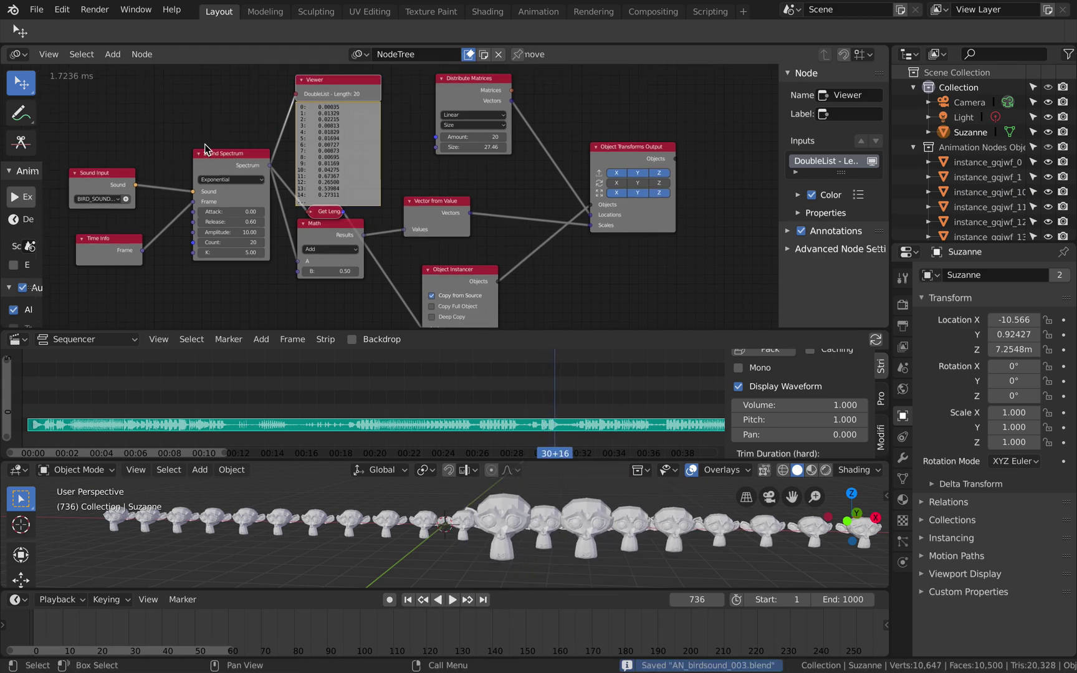
Add an Integer Input node above Sound Spectrum and set its value to 40.
{"action": "key", "text": "ctrl+a"}
{"action": "type", "text": "int"}
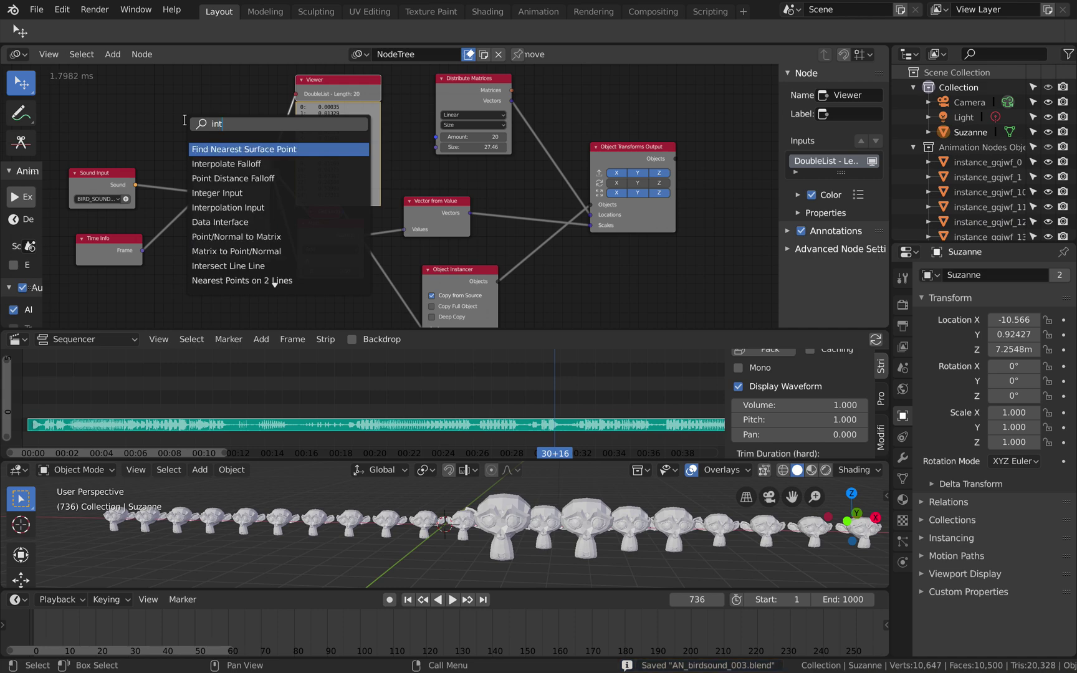
{"action": "type", "text": "eger"}
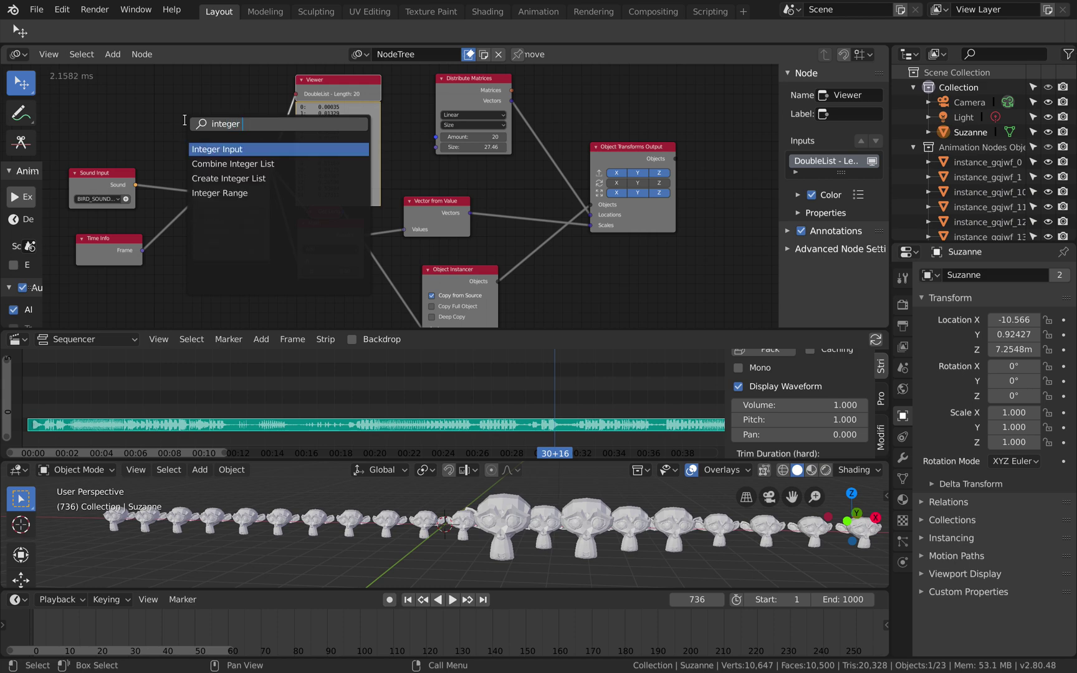
{"action": "key", "text": "Return"}
{"action": "left_click", "coordinate": [174, 137]}
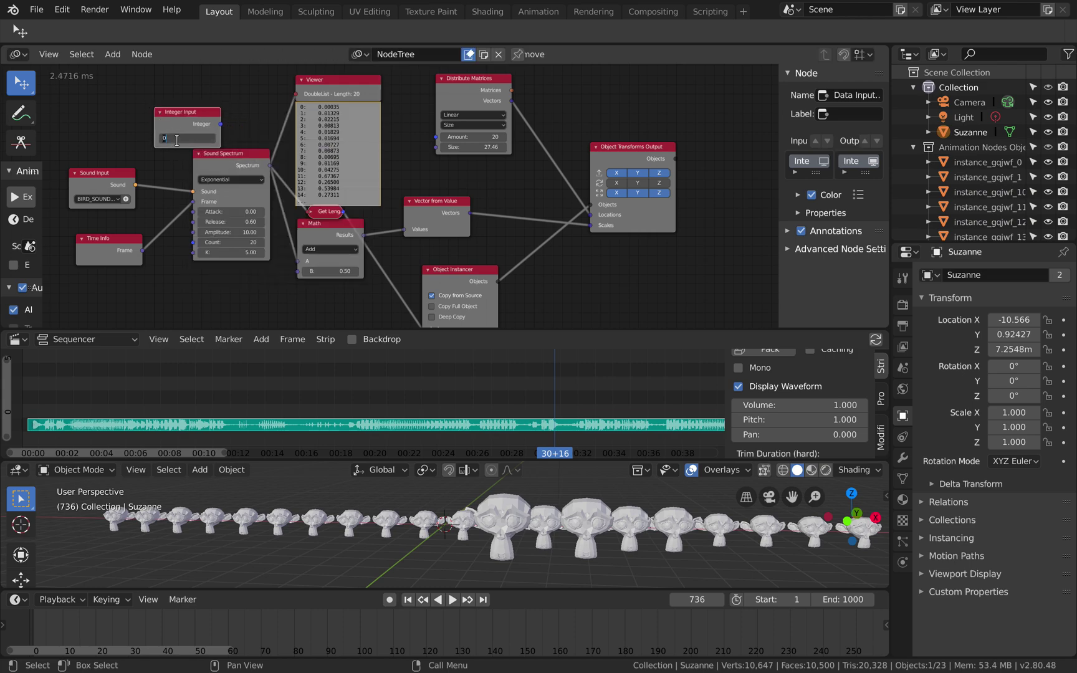
Connect the Integer Input to Sound Spectrum's Count and to Distribute Matrices' Amount.
{"action": "left_click_drag", "start_coordinate": [222, 125], "coordinate": [223, 193]}
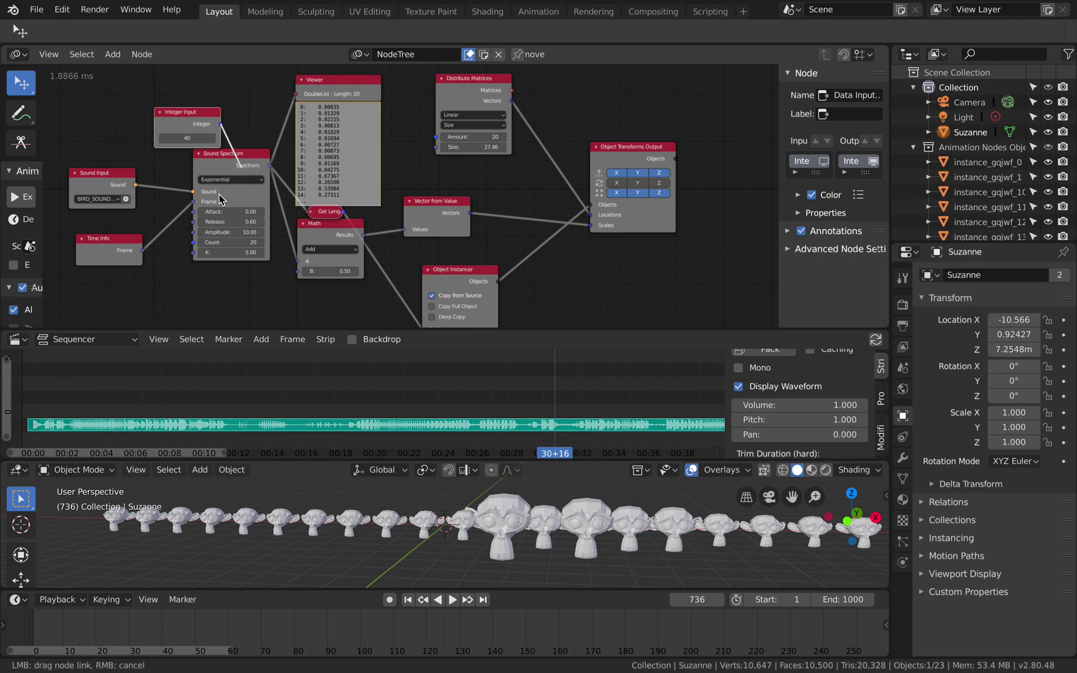
{"action": "left_click_drag", "start_coordinate": [195, 248], "coordinate": [194, 243]}
{"action": "left_click_drag", "start_coordinate": [221, 124], "coordinate": [331, 130]}
{"action": "left_click_drag", "start_coordinate": [438, 142], "coordinate": [437, 138]}
Play the animation to check the row of 40 monkeys, stop it, and save the file.
{"action": "key", "text": "space"}
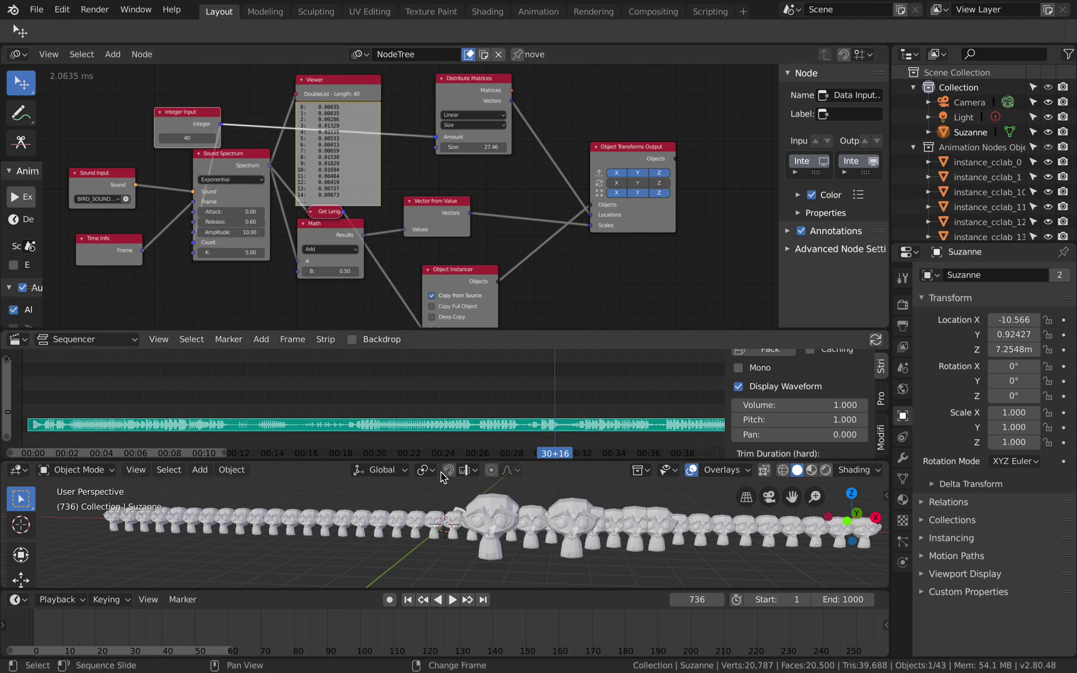
{"action": "left_click", "coordinate": [380, 522]}
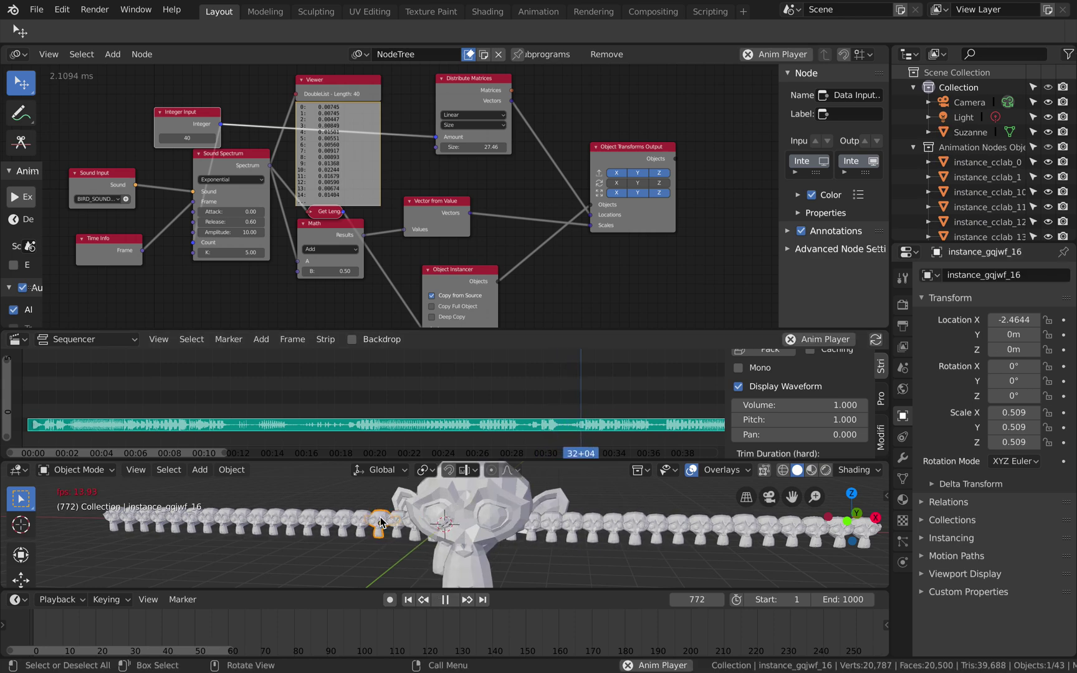
{"action": "key", "text": "space"}
{"action": "key", "text": "ctrl+s"}
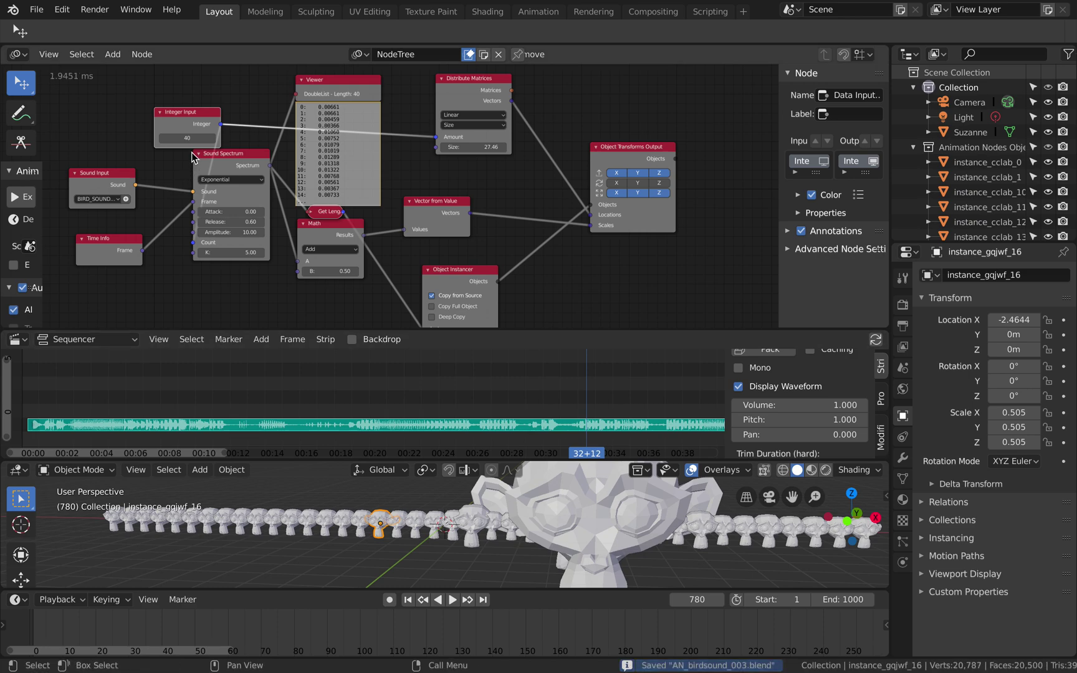
Set the Integer Input value to 20.
{"action": "type", "text": "20"}
{"action": "key", "text": "Return"}
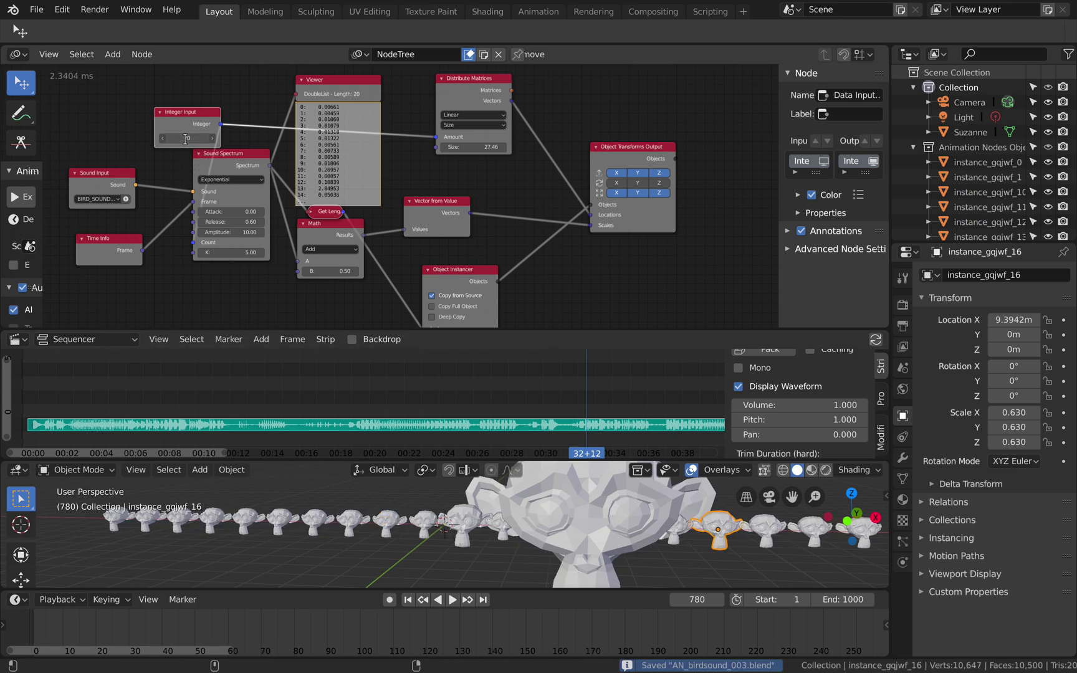
Change the distribution mode of the Distribute Matrices node to Spiral and view the resulting monkeys.
{"action": "left_click", "coordinate": [464, 116]}
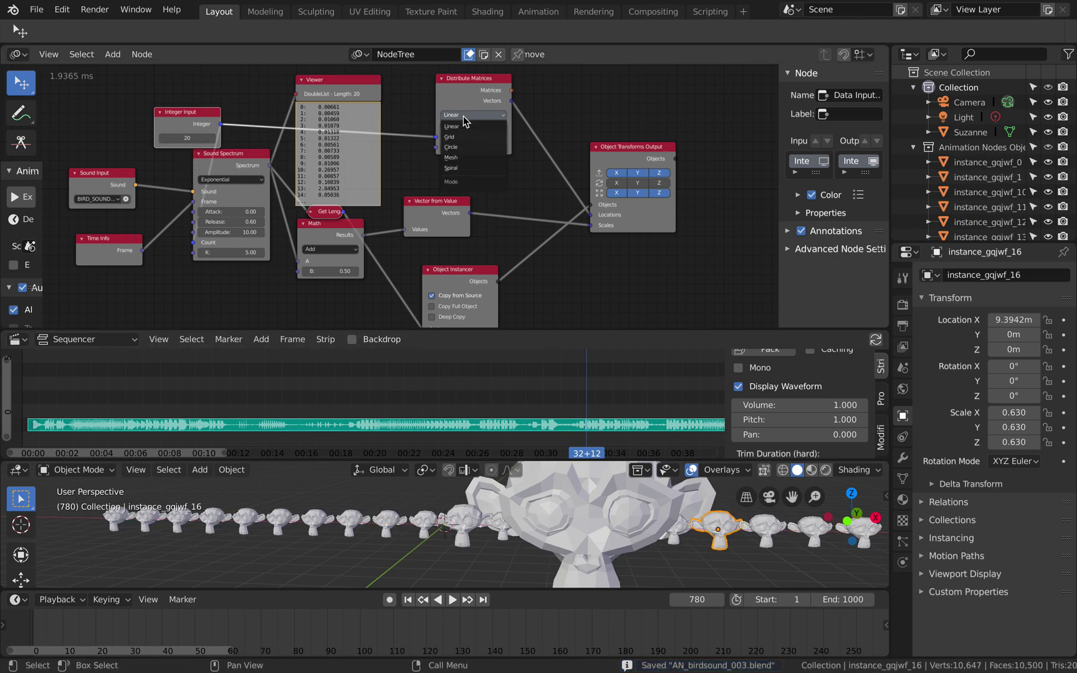
{"action": "left_click", "coordinate": [471, 168]}
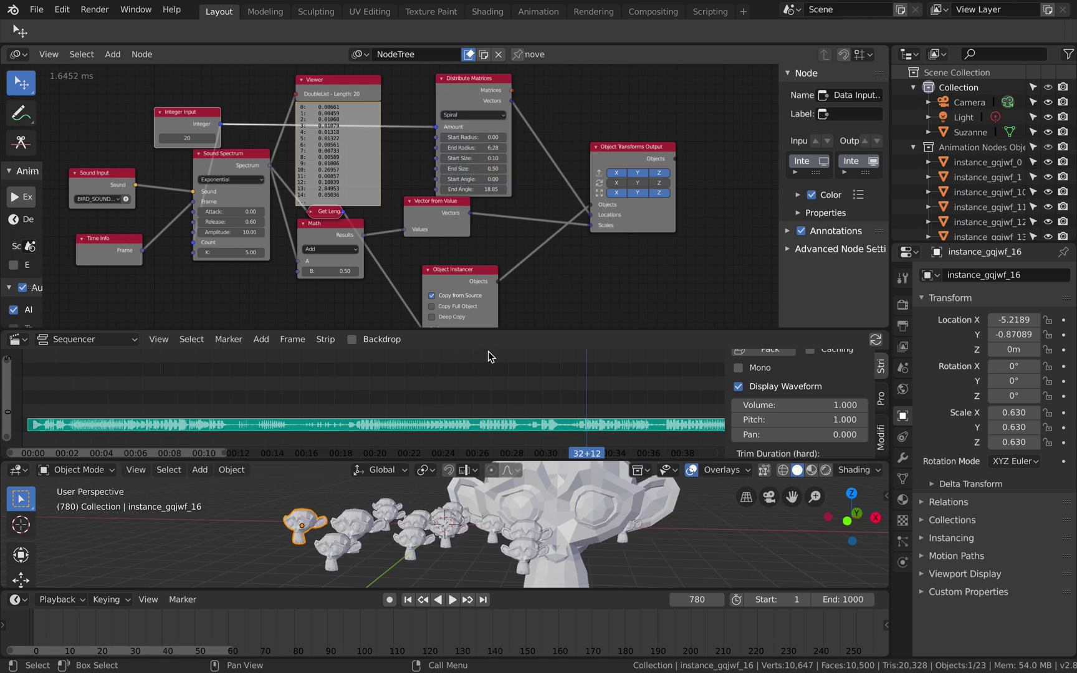
{"action": "middle_click_drag", "start_coordinate": [524, 505], "coordinate": [526, 513]}
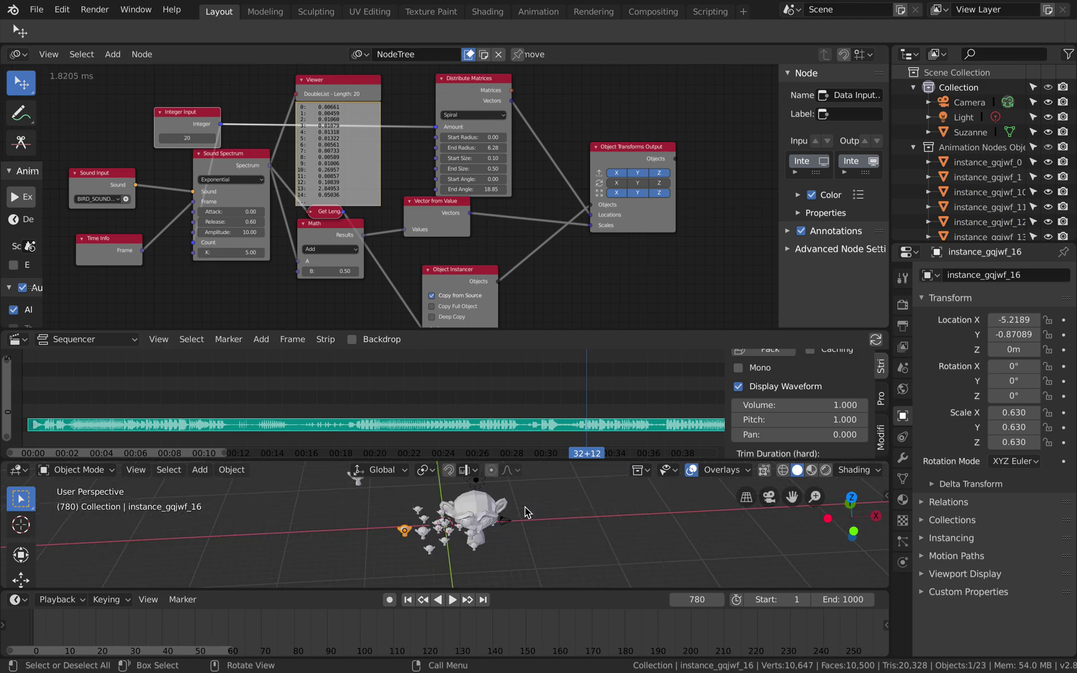
Try to move individual monkey instances by hand in the 3D viewport.
{"action": "key", "text": "g"}
{"action": "left_click", "coordinate": [506, 501]}
{"action": "right_click", "coordinate": [506, 505]}
{"action": "left_click", "coordinate": [490, 502]}
{"action": "key", "text": "g"}
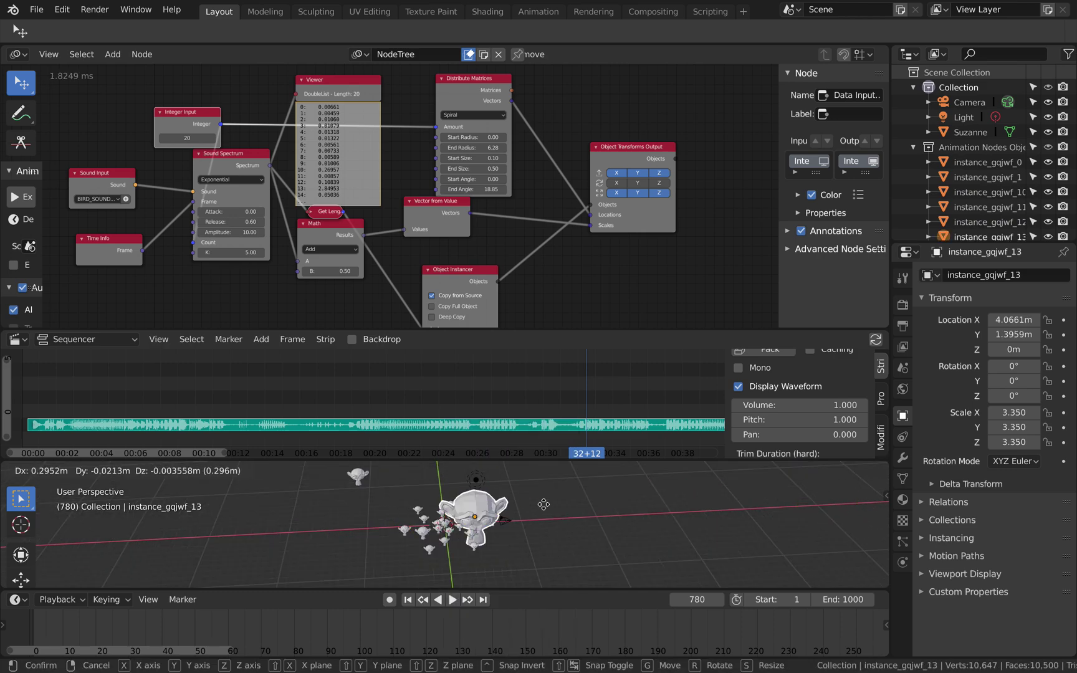
{"action": "left_click", "coordinate": [621, 501]}
Enlarge the 3D viewport and play the animation while viewing the spiral of monkeys from above.
{"action": "middle_click_drag", "start_coordinate": [508, 503], "coordinate": [529, 474]}
{"action": "left_click_drag", "start_coordinate": [537, 460], "coordinate": [536, 425]}
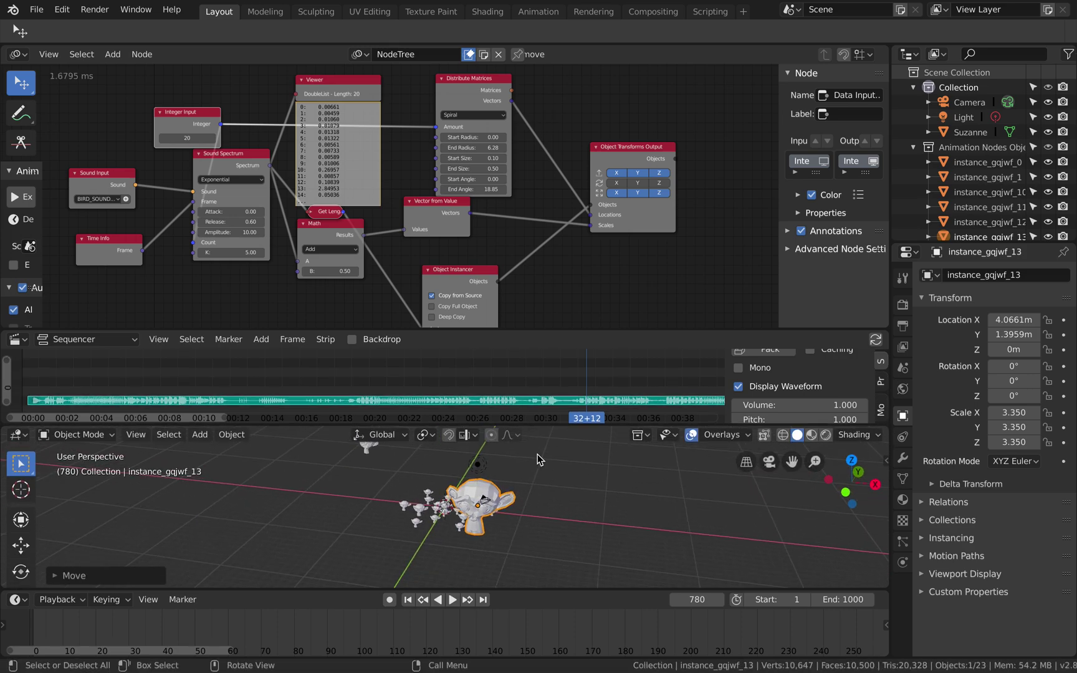
{"action": "key", "text": "space"}
{"action": "middle_click_drag", "start_coordinate": [533, 528], "coordinate": [550, 547]}
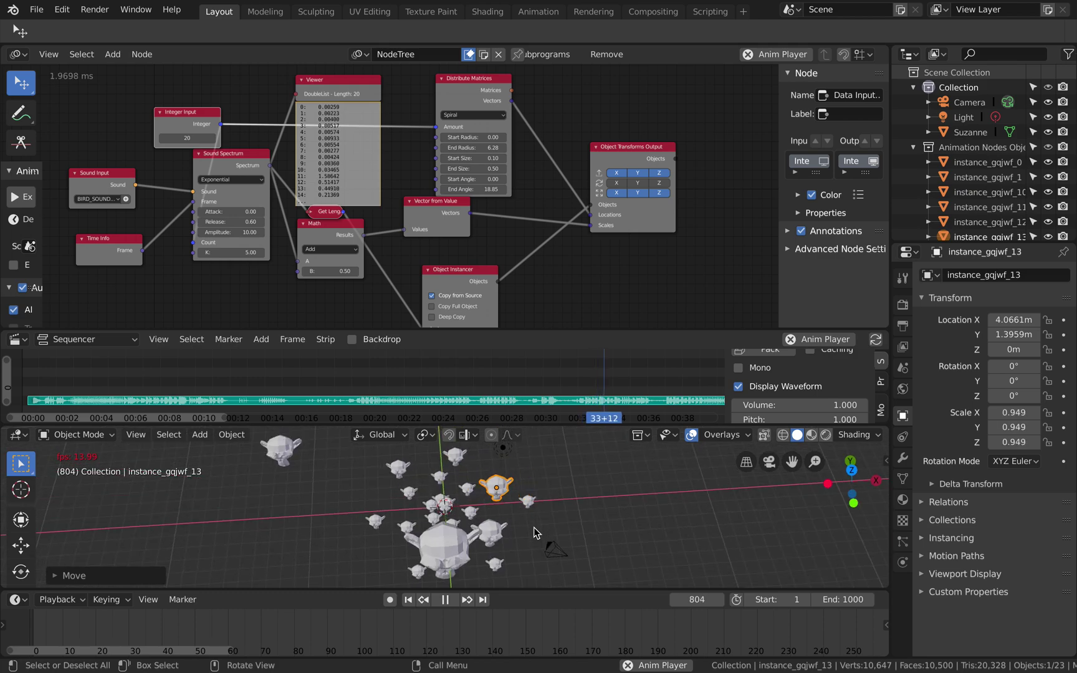
Set the spiral's Start Radius to 2.40, End Radius to 9.82, End Size to 1.22, End Angle to 41.17, and the Integer Input to 64.
{"action": "left_click_drag", "start_coordinate": [472, 134], "coordinate": [519, 186]}
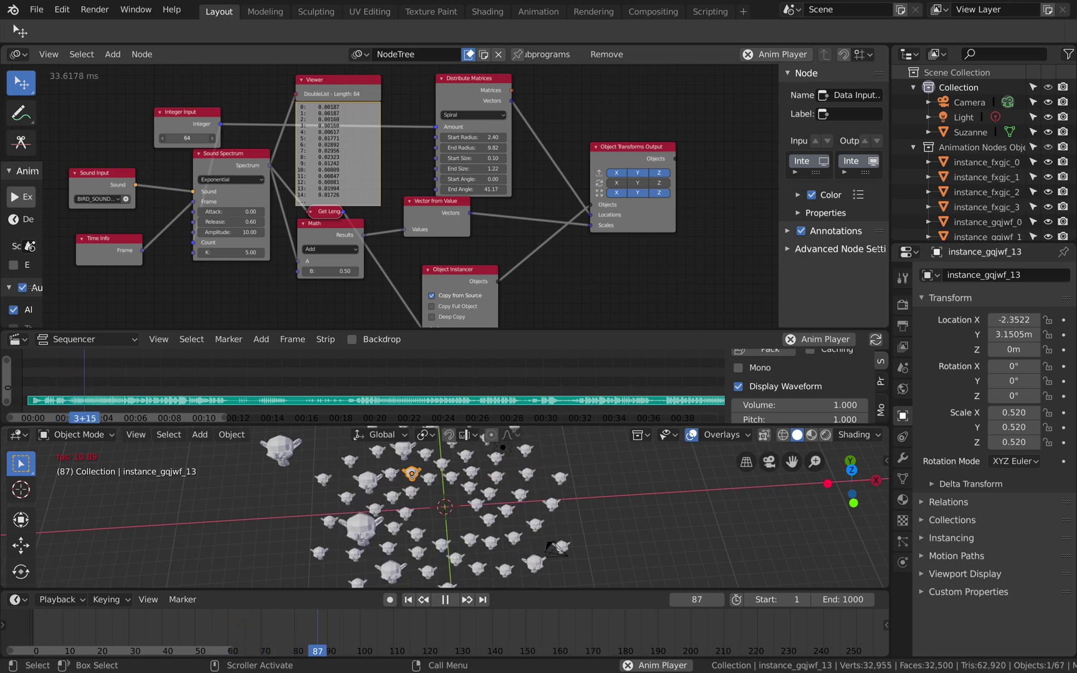
{"action": "middle_click_drag", "start_coordinate": [400, 529], "coordinate": [377, 508]}
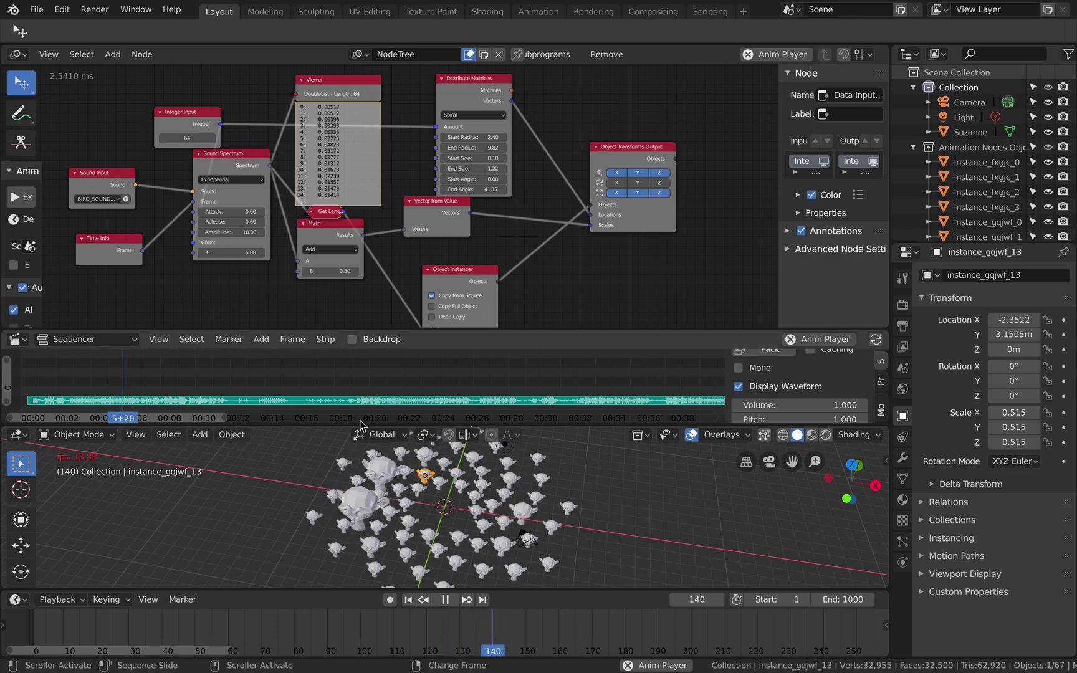
Try a K value of 6.96 on the Sound Spectrum node and set it back to 5.
{"action": "left_click_drag", "start_coordinate": [232, 252], "coordinate": [257, 253]}
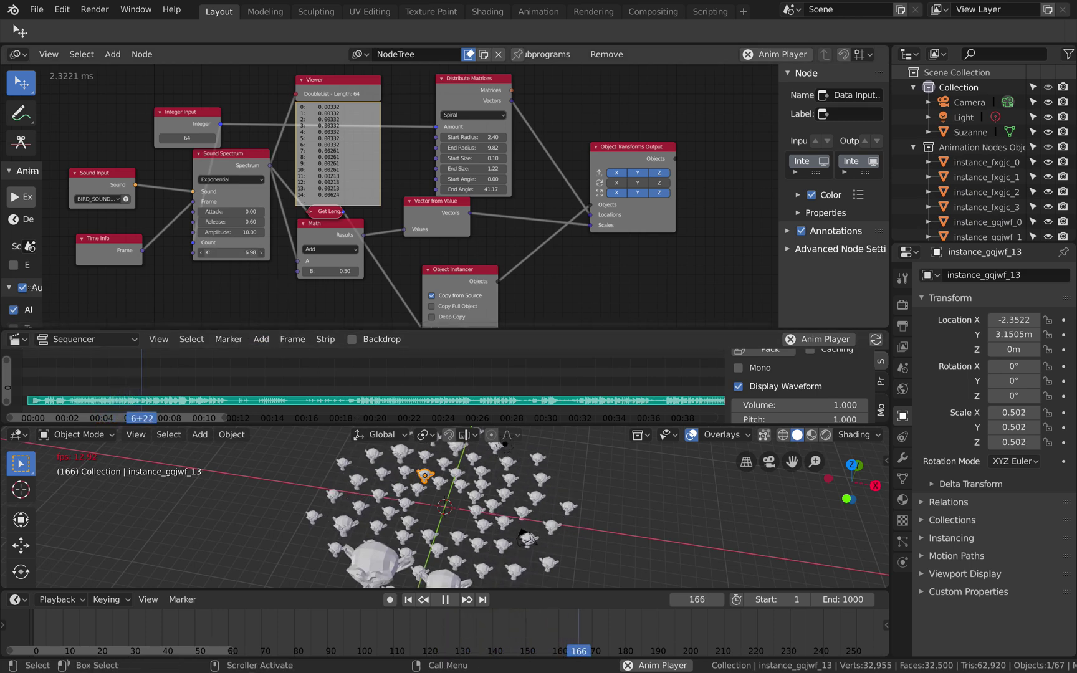
{"action": "double_click", "coordinate": [242, 253]}
{"action": "type", "text": "5"}
{"action": "key", "text": "Return"}
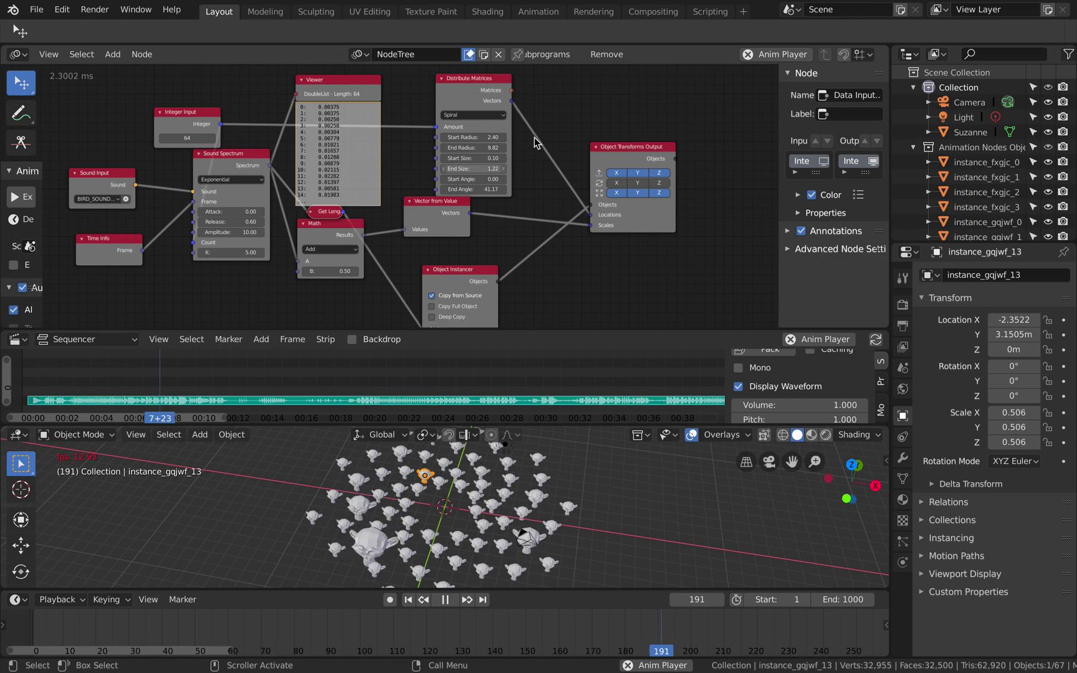
Change the Distribute Matrices mode to Grid and set its X and Y Divisions to 10.
{"action": "left_click", "coordinate": [493, 115]}
{"action": "left_click", "coordinate": [485, 133]}
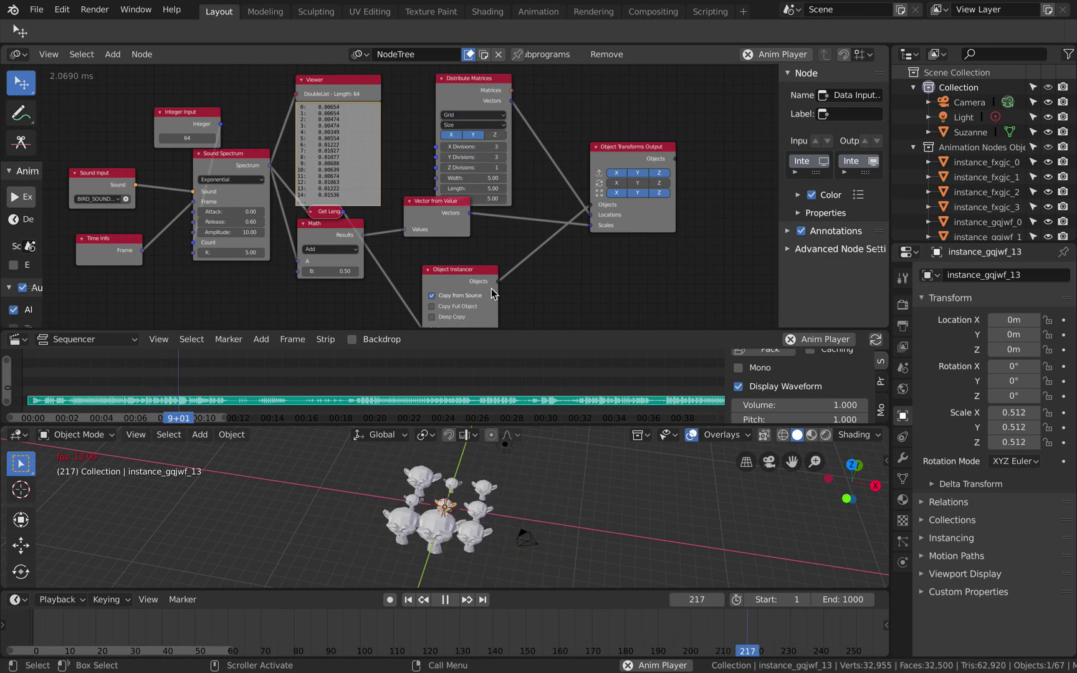
{"action": "left_click", "coordinate": [483, 147]}
{"action": "type", "text": "10"}
{"action": "key", "text": "Tab"}
{"action": "type", "text": "10"}
{"action": "key", "text": "Return"}
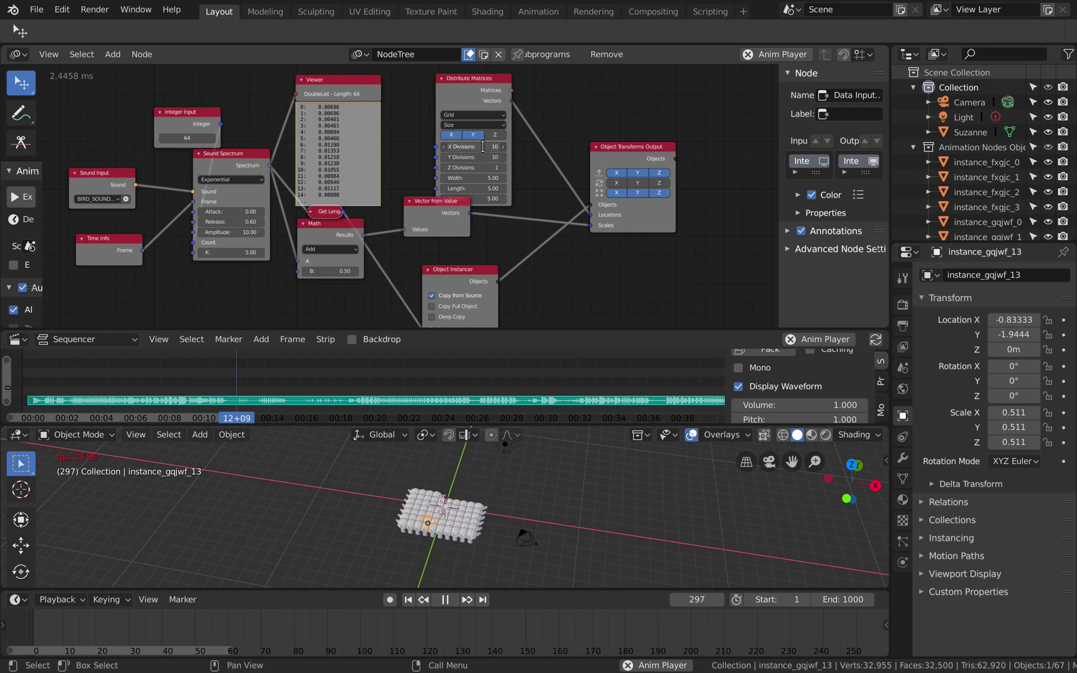
Set the grid's X Divisions and Y Divisions to 8.
{"action": "type", "text": "8"}
{"action": "key", "text": "Tab"}
{"action": "type", "text": "8"}
{"action": "key", "text": "Return"}
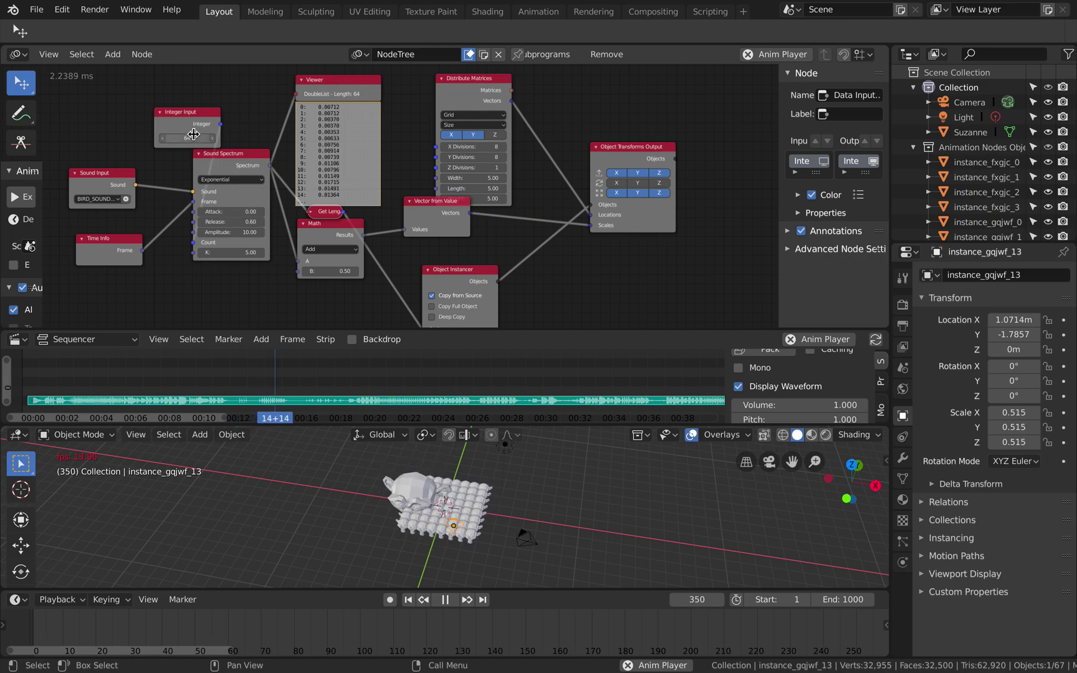
Move the Integer Input node away from Sound Spectrum and set all three grid size values in Distribute Matrices to 10.16.
{"action": "left_click_drag", "start_coordinate": [157, 115], "coordinate": [108, 110]}
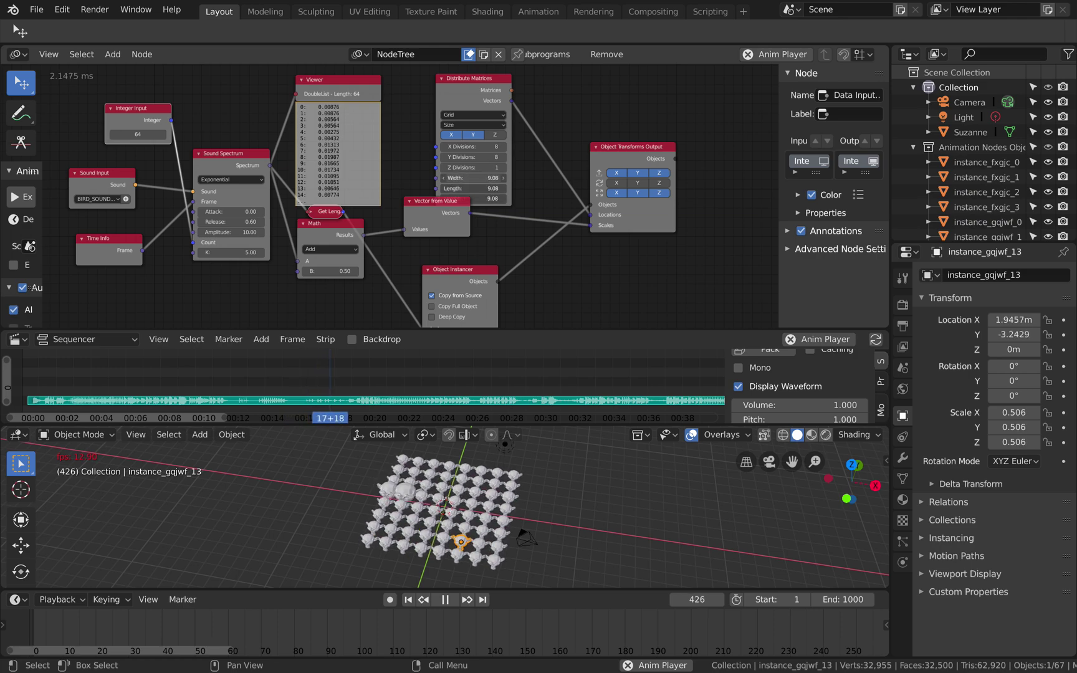
{"action": "left_click_drag", "start_coordinate": [474, 178], "coordinate": [483, 179]}
{"action": "scroll", "coordinate": [536, 485], "scroll_direction": "left", "scroll_amount": 5}
{"action": "scroll", "coordinate": [536, 485], "scroll_direction": "right", "scroll_amount": 1}
{"action": "scroll", "coordinate": [414, 481], "scroll_direction": "right", "scroll_amount": 5}
{"action": "middle_click_drag", "start_coordinate": [414, 482], "coordinate": [492, 498]}
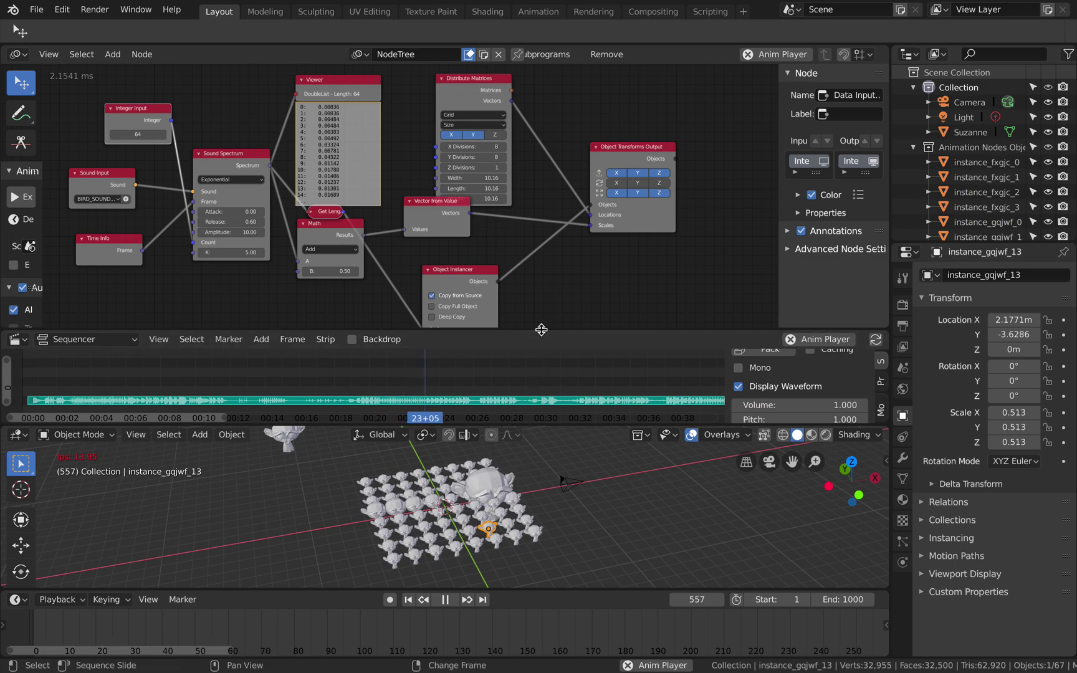
Enlarge the Sequencer area by shrinking the node editor, and stop the animation playback.
{"action": "left_click_drag", "start_coordinate": [542, 331], "coordinate": [540, 303]}
{"action": "scroll", "coordinate": [526, 169], "scroll_direction": "down", "scroll_amount": 2}
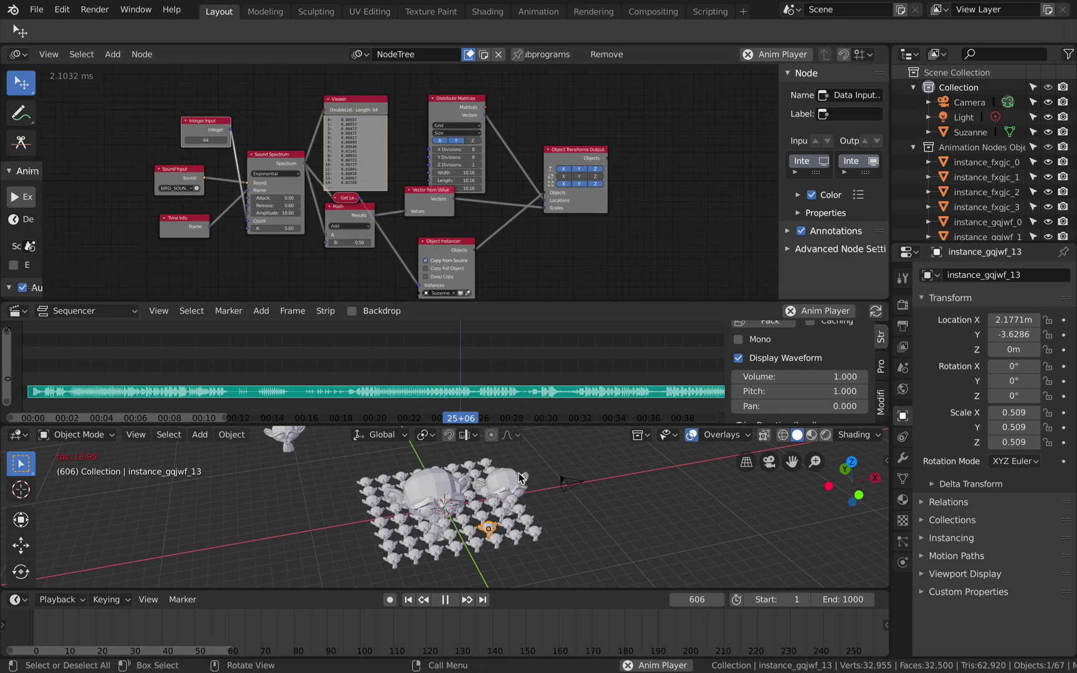
{"action": "scroll", "coordinate": [518, 473], "scroll_direction": "right", "scroll_amount": 4}
{"action": "key", "text": "space"}
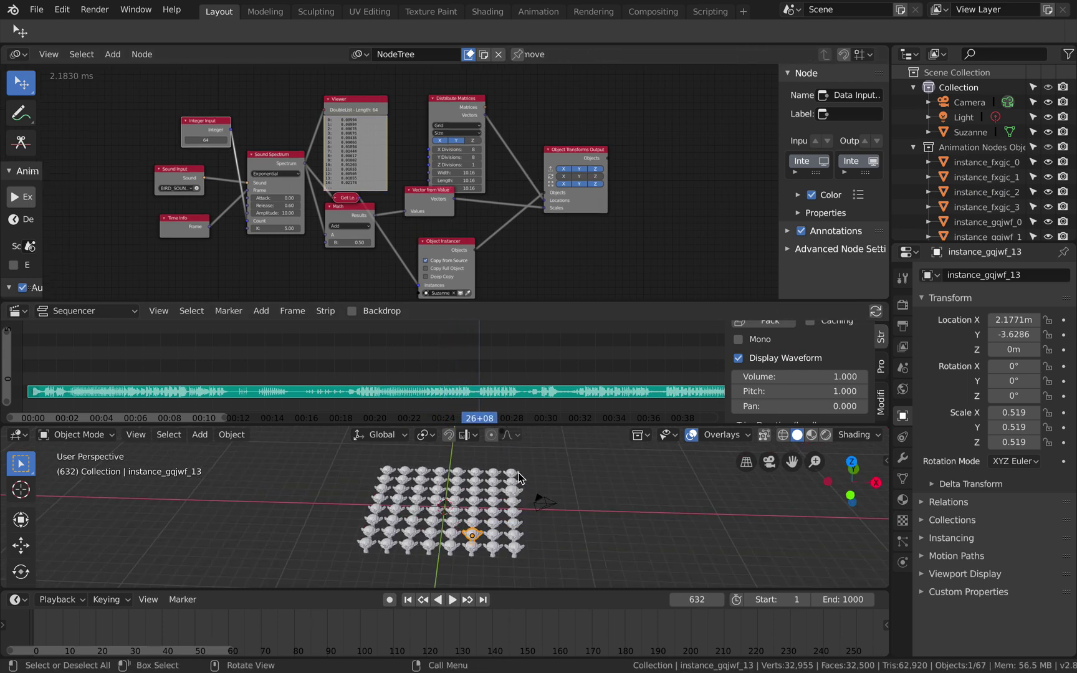
Go to frame 904 and move the sound strip earlier and higher in the Sequencer.
{"action": "scroll", "coordinate": [530, 380], "scroll_direction": "right", "scroll_amount": 3}
{"action": "scroll", "coordinate": [530, 380], "scroll_direction": "down", "scroll_amount": 1, "text": "ctrl"}
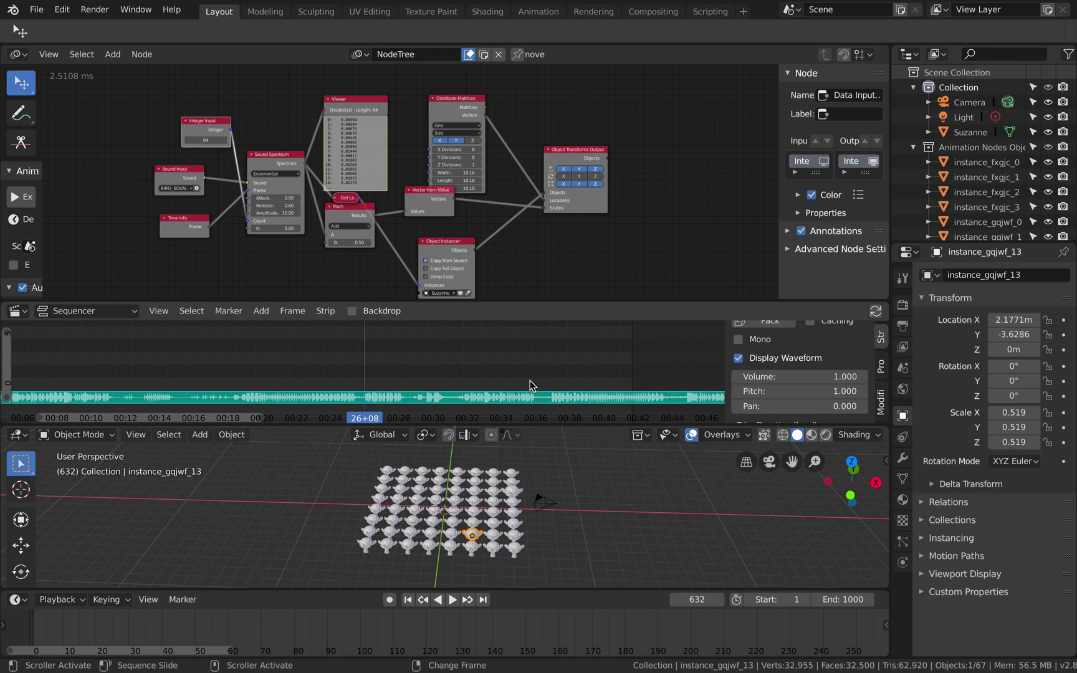
{"action": "scroll", "coordinate": [530, 380], "scroll_direction": "down", "scroll_amount": 1, "text": "ctrl"}
{"action": "right_click", "coordinate": [513, 393]}
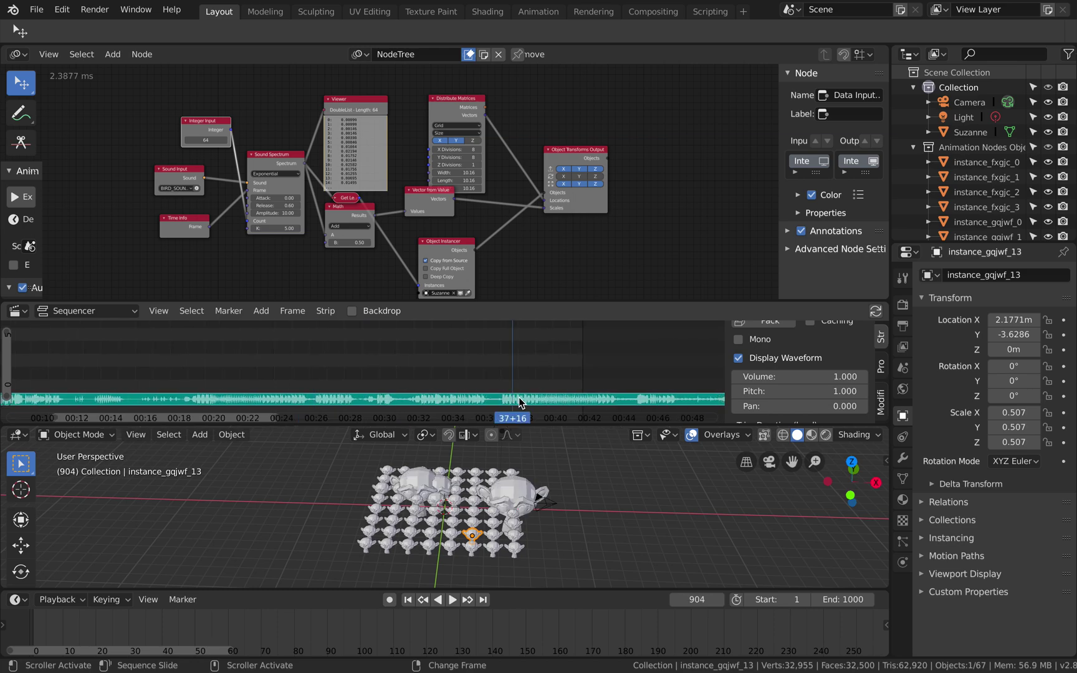
{"action": "left_click", "coordinate": [552, 397]}
{"action": "key", "text": "g"}
{"action": "left_click", "coordinate": [393, 376]}
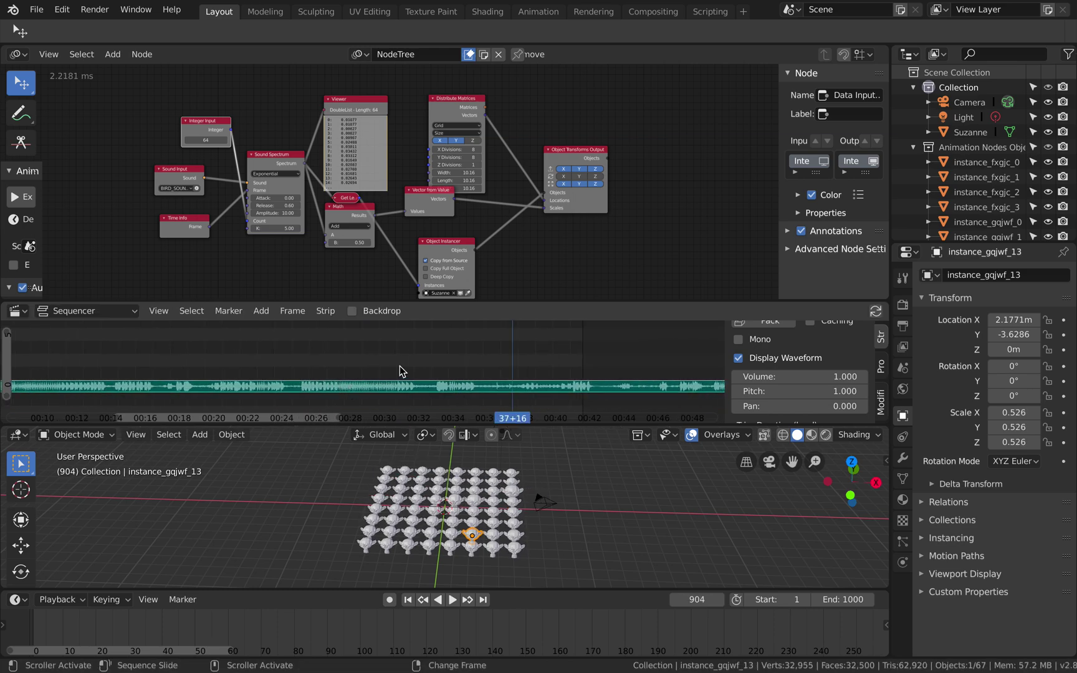
Switch to the browser to look at the animation_nodes v2.1.4 test builds for Blender 2.8, and return to Blender's node tree.
{"action": "key", "text": "ctrl+Right"}
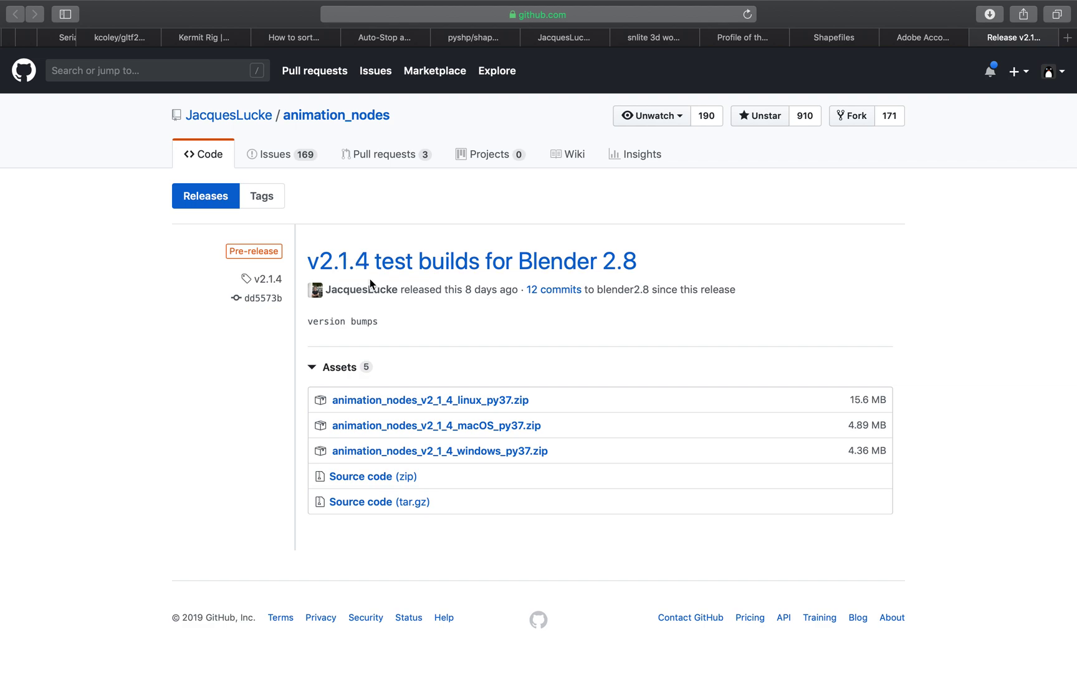
{"action": "key", "text": "ctrl+Left"}
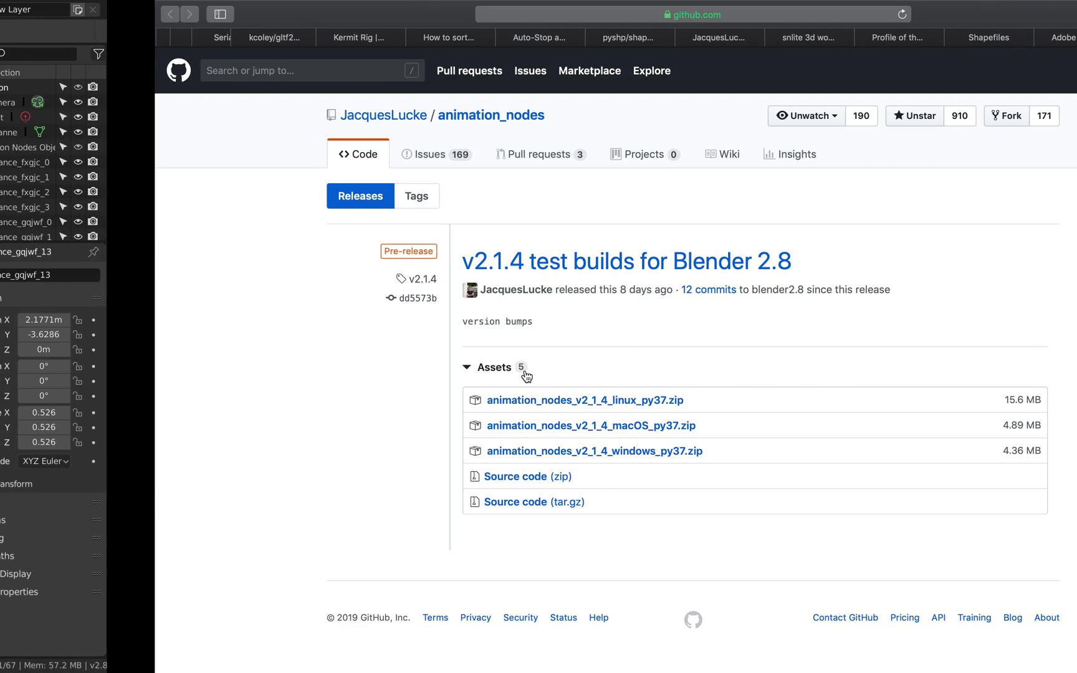
{"action": "key", "text": "ctrl+Right"}
{"action": "key", "text": "ctrl+Left"}
{"action": "scroll", "coordinate": [362, 191], "scroll_direction": "up", "scroll_amount": 2}
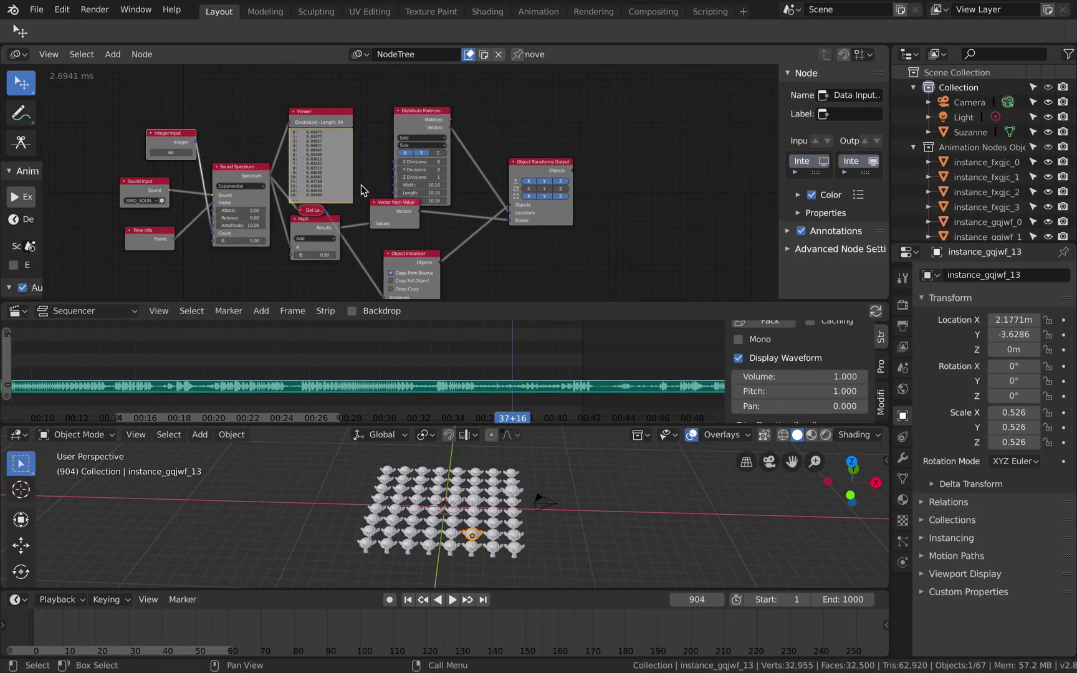
{"action": "scroll", "coordinate": [186, 172], "scroll_direction": "left", "scroll_amount": 5}
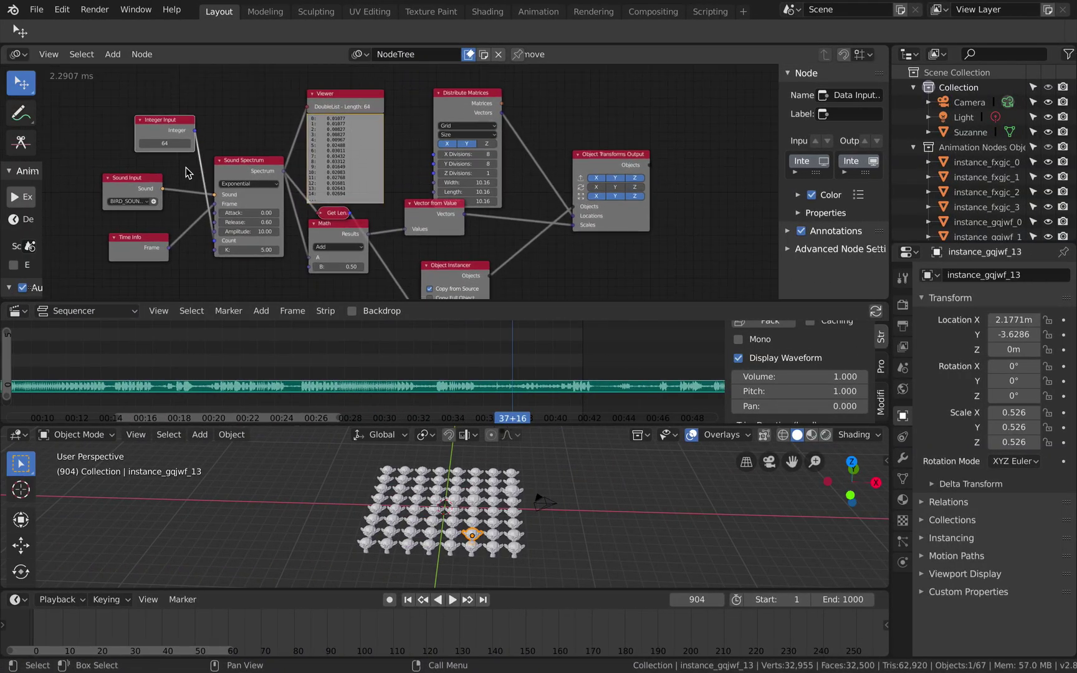